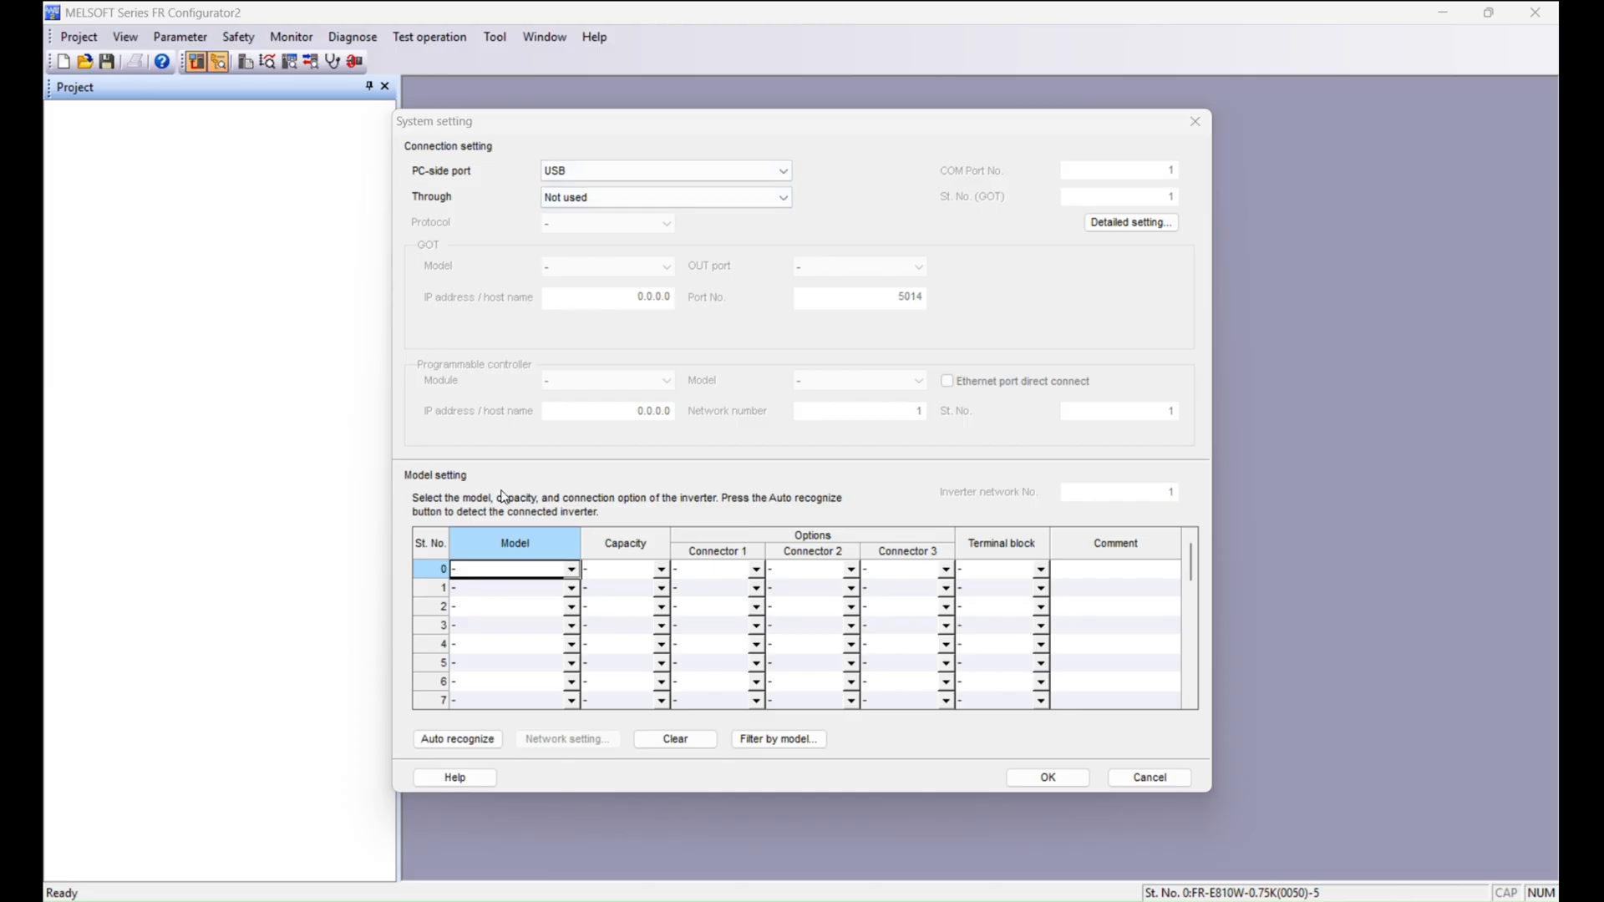
# Select USB as the PC-side port and review the through-connection options, leaving Not used.
pyautogui.click(550, 174)
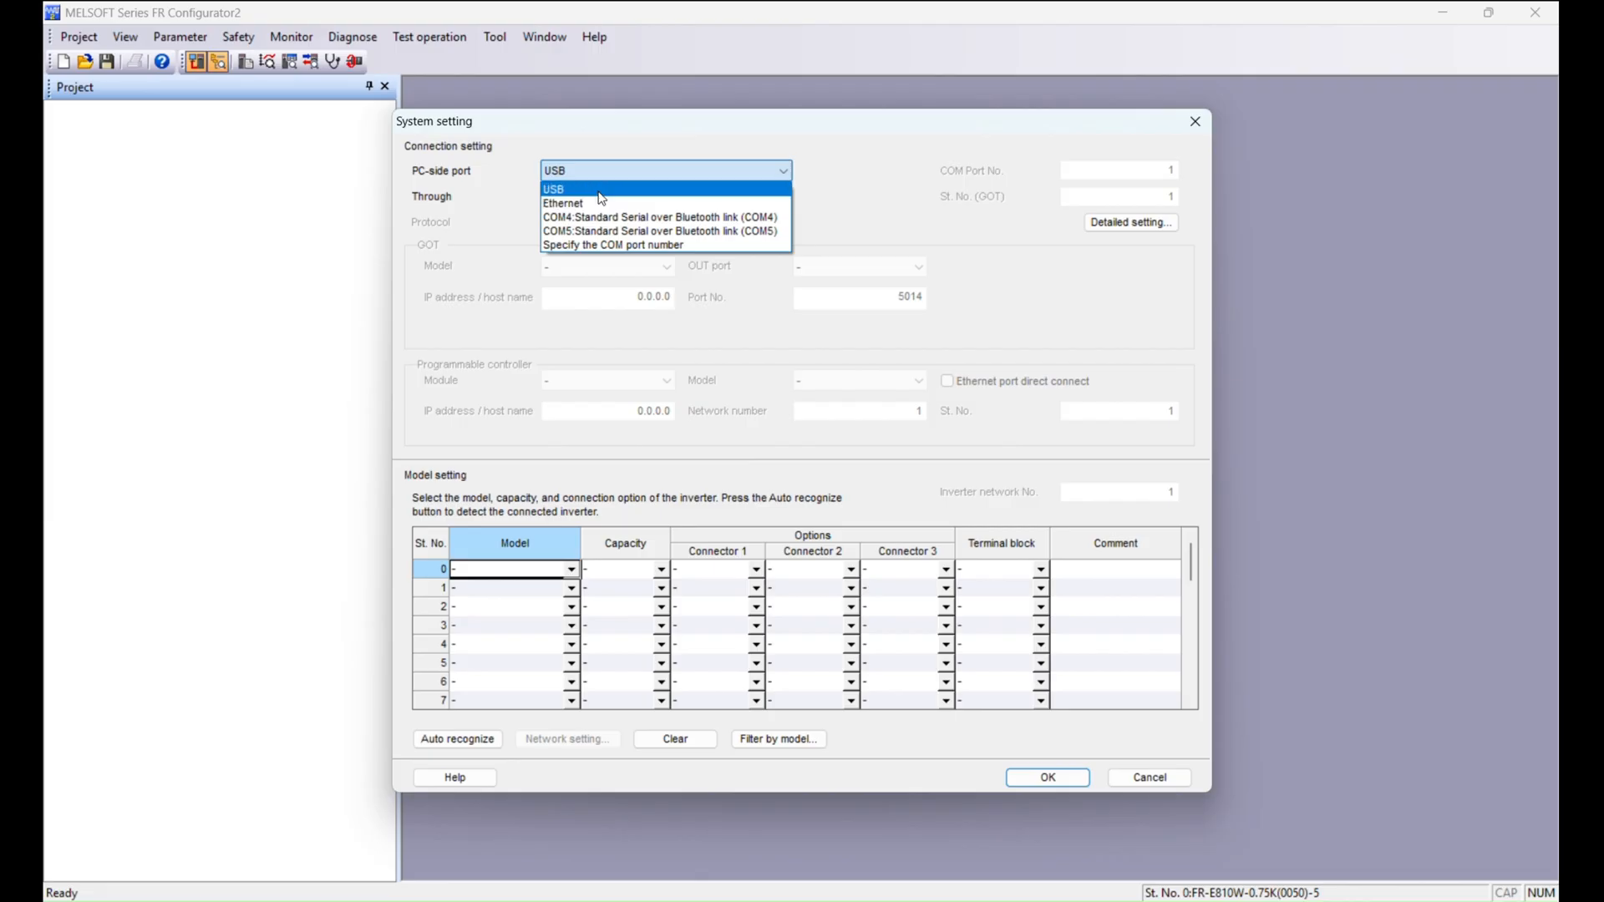
pyautogui.click(589, 190)
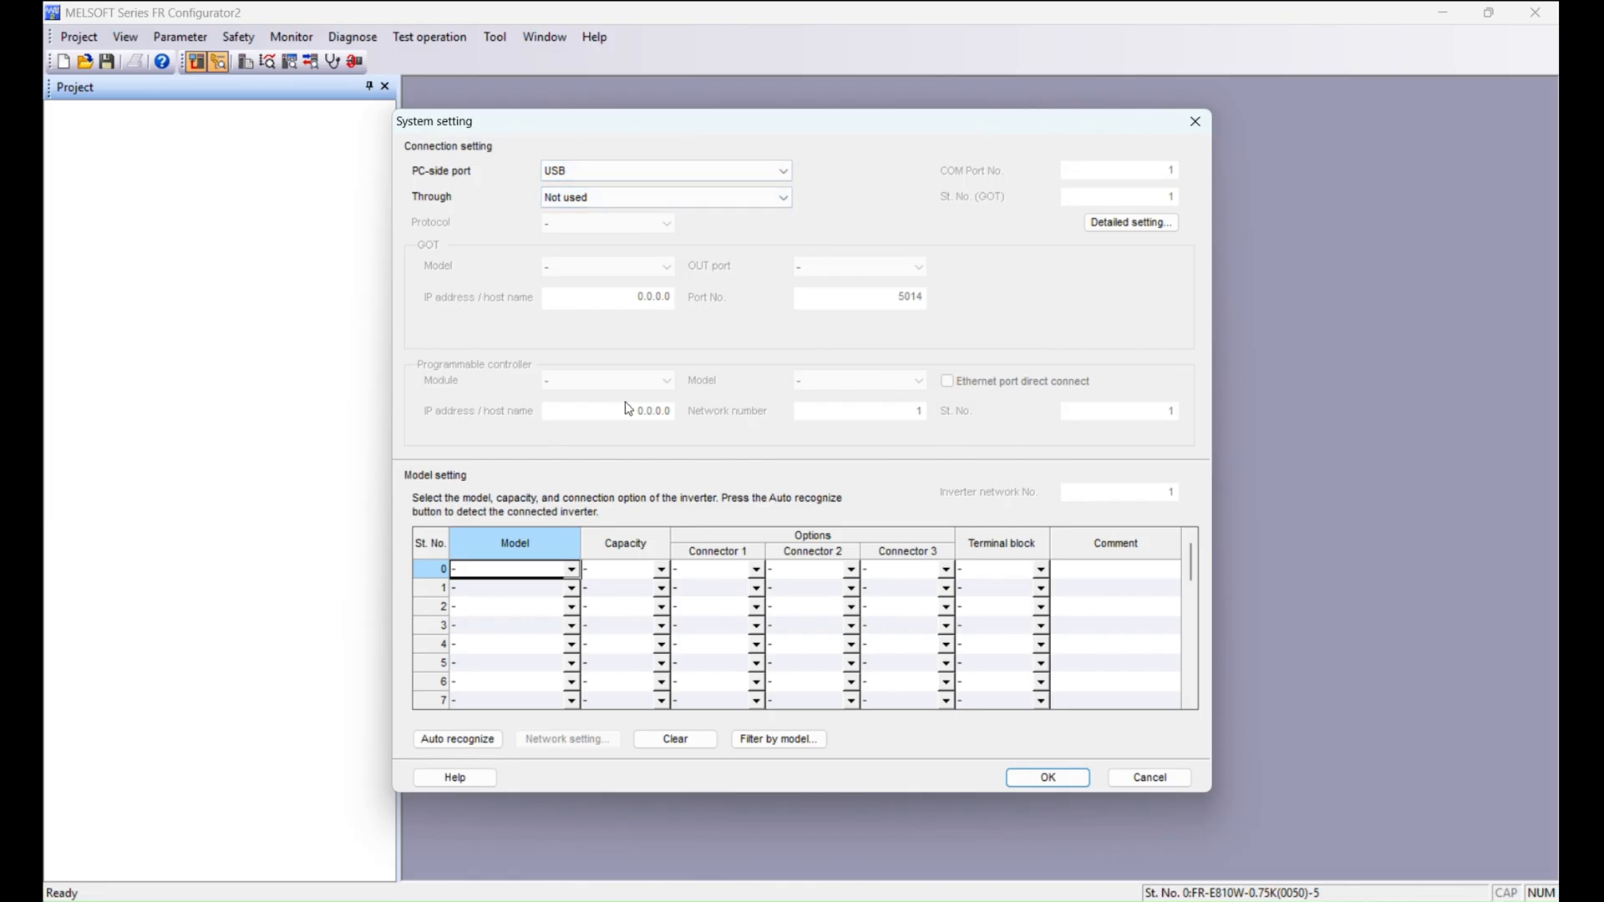
pyautogui.click(656, 197)
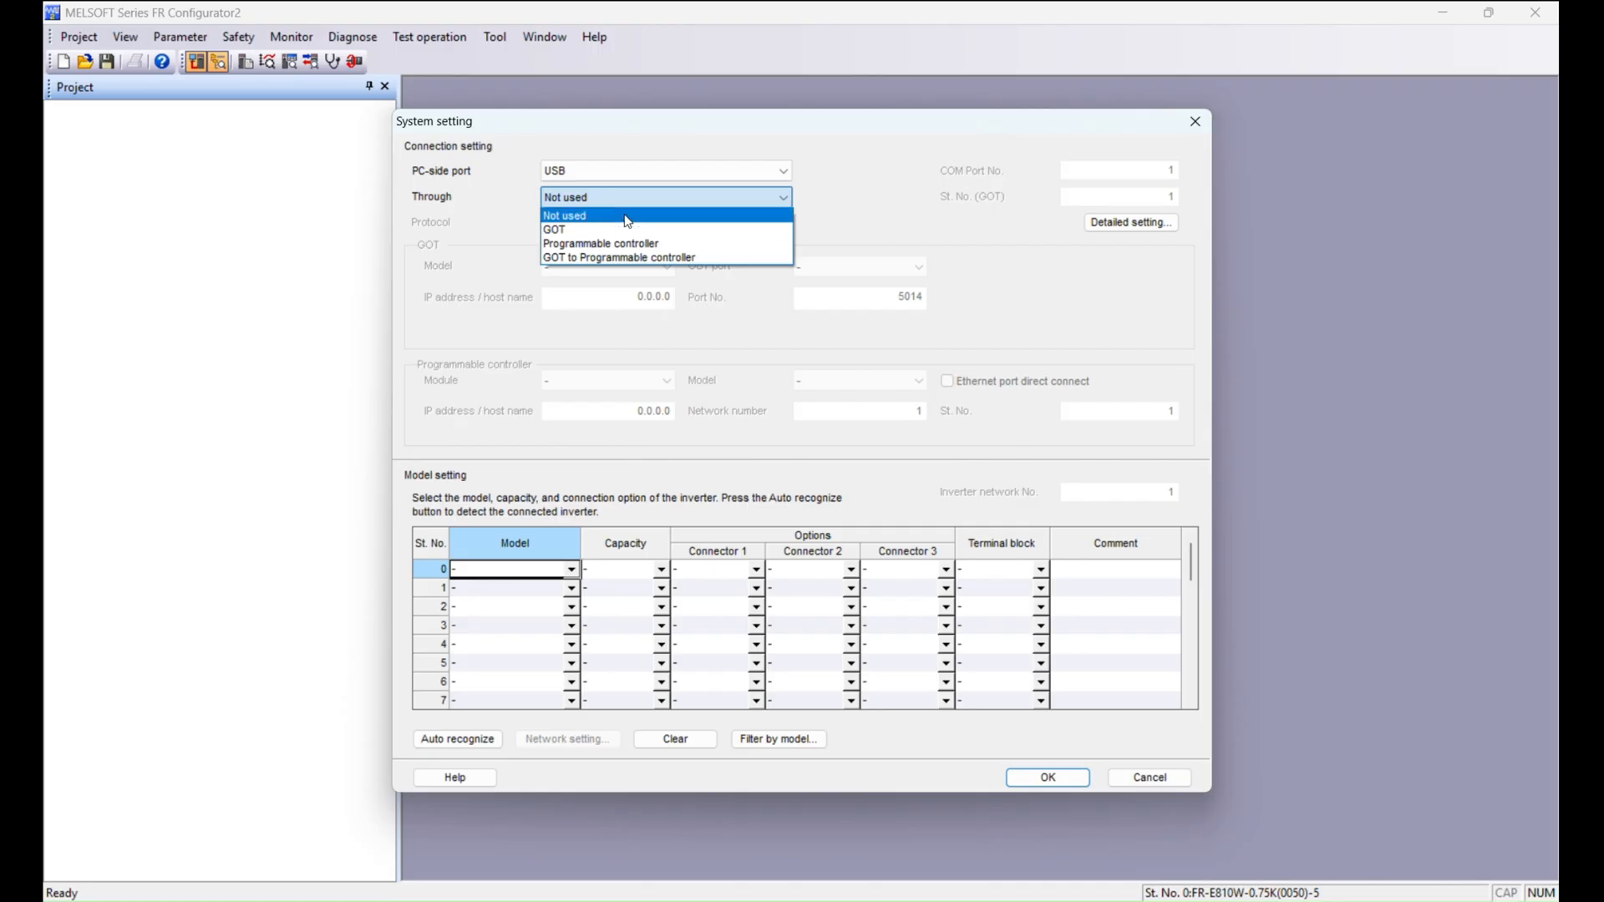
pyautogui.click(841, 163)
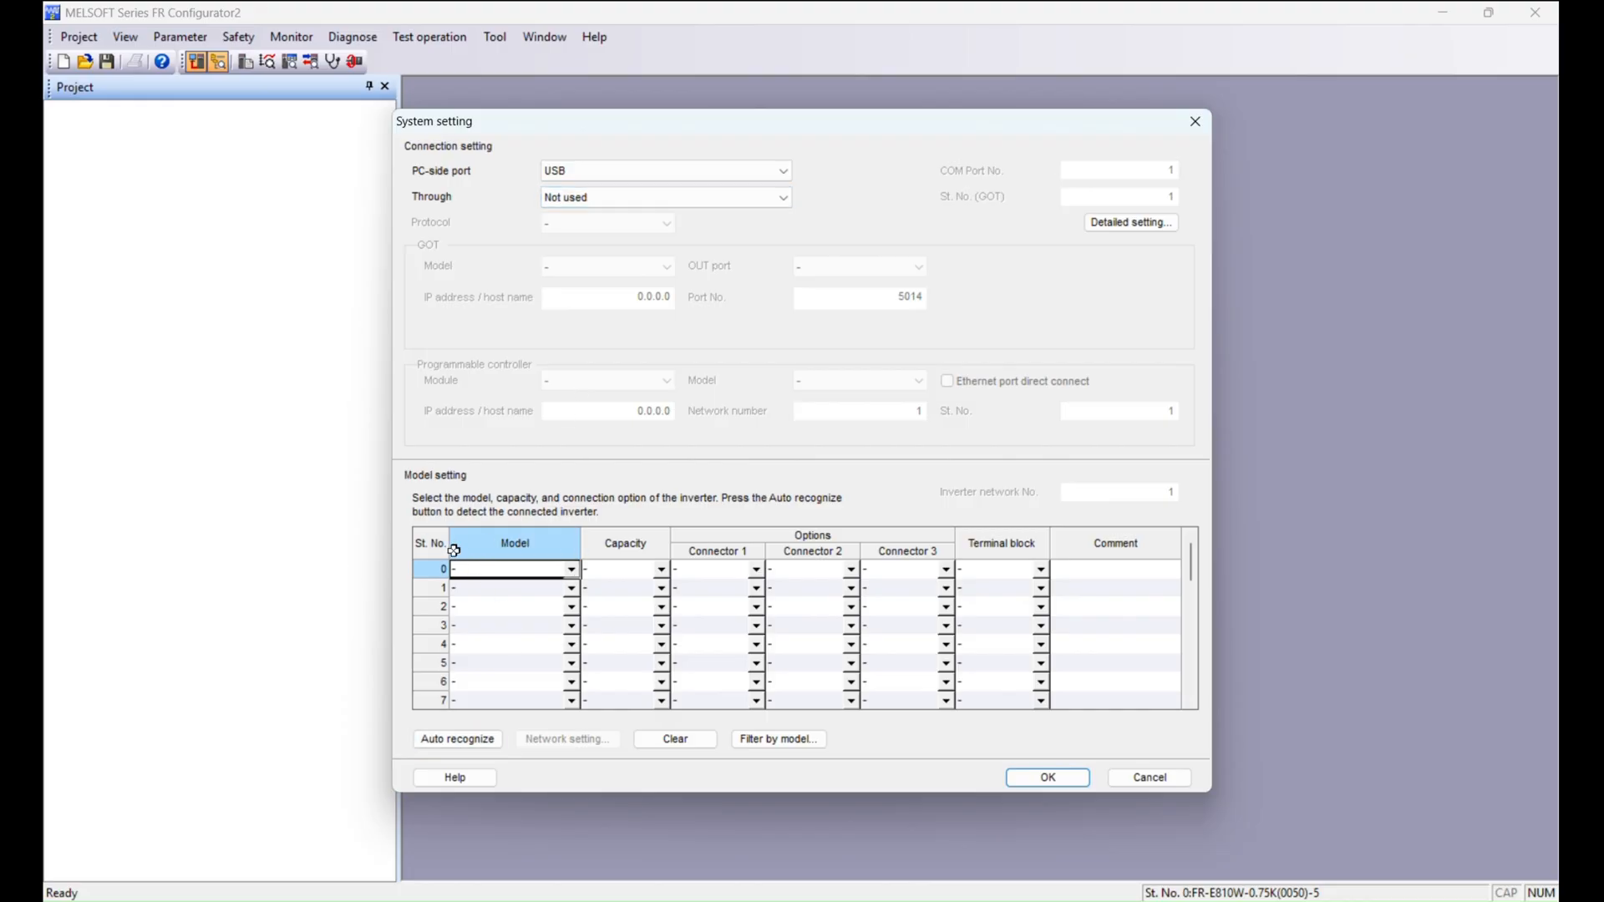
# Run automatic recognition of the connected inverter, confirming it and then stopping the station scan.
pyautogui.click(569, 573)
pyautogui.click(572, 574)
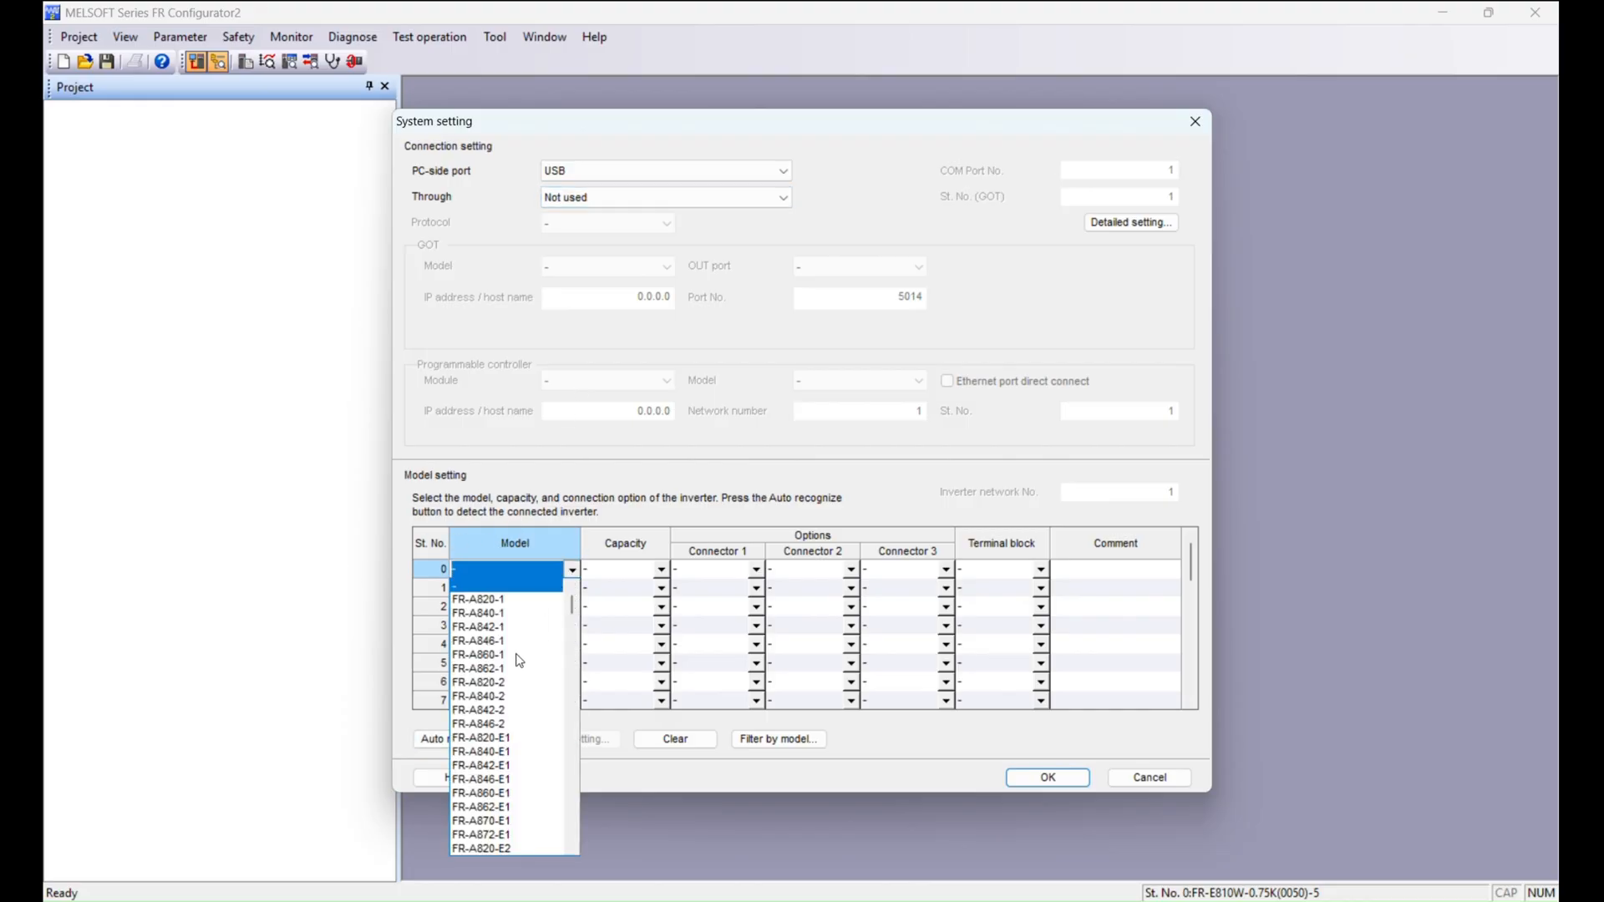
pyautogui.click(670, 482)
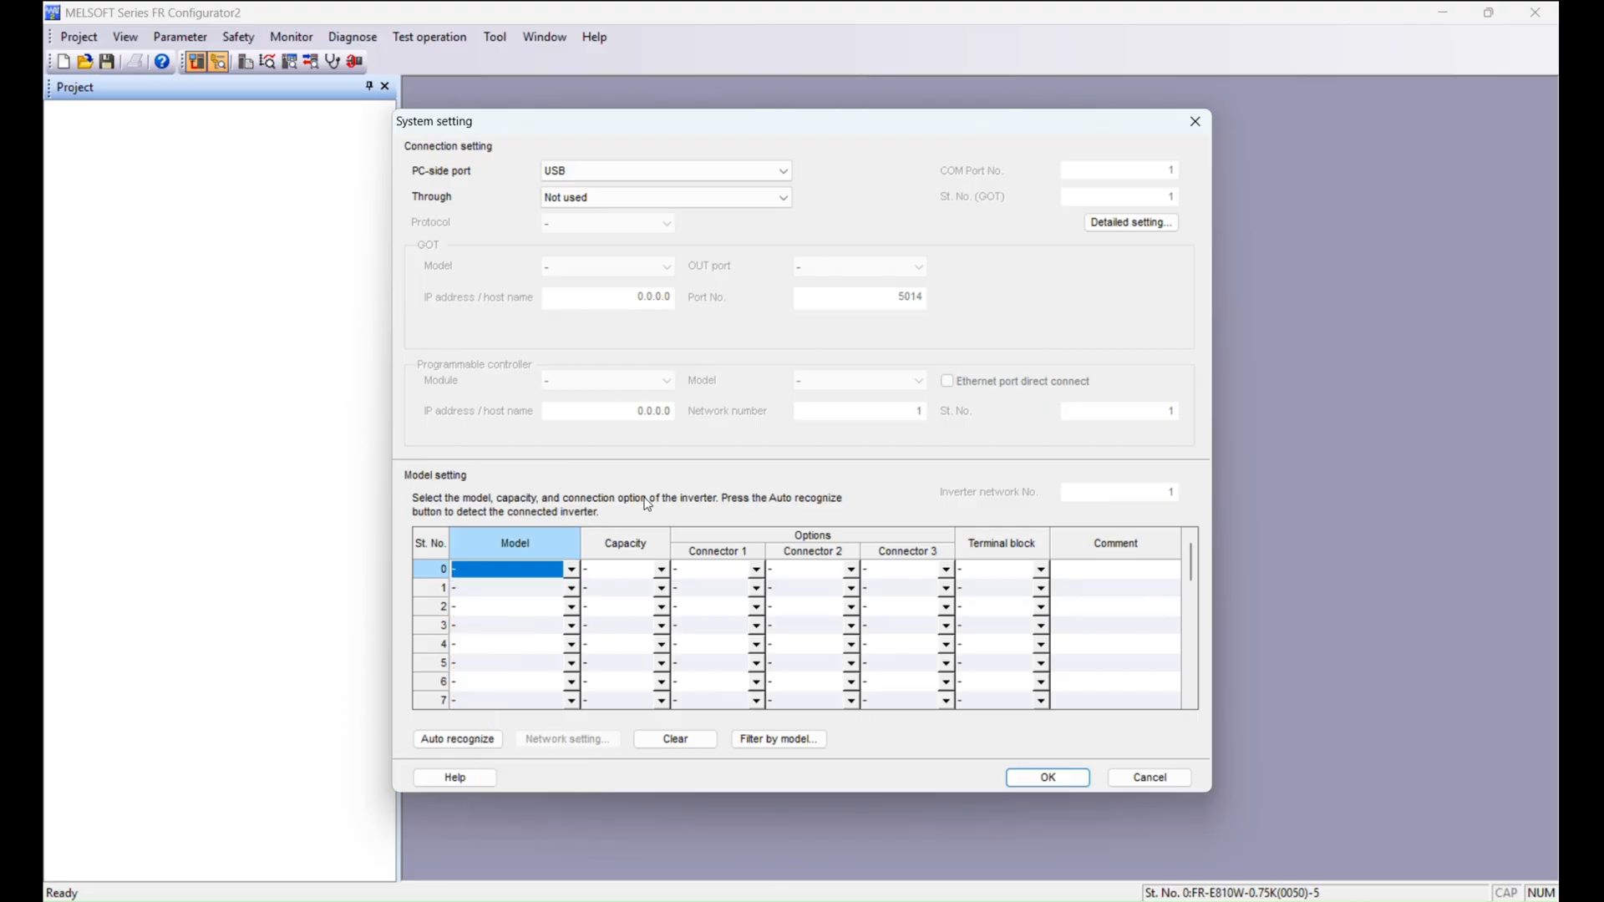
pyautogui.click(474, 739)
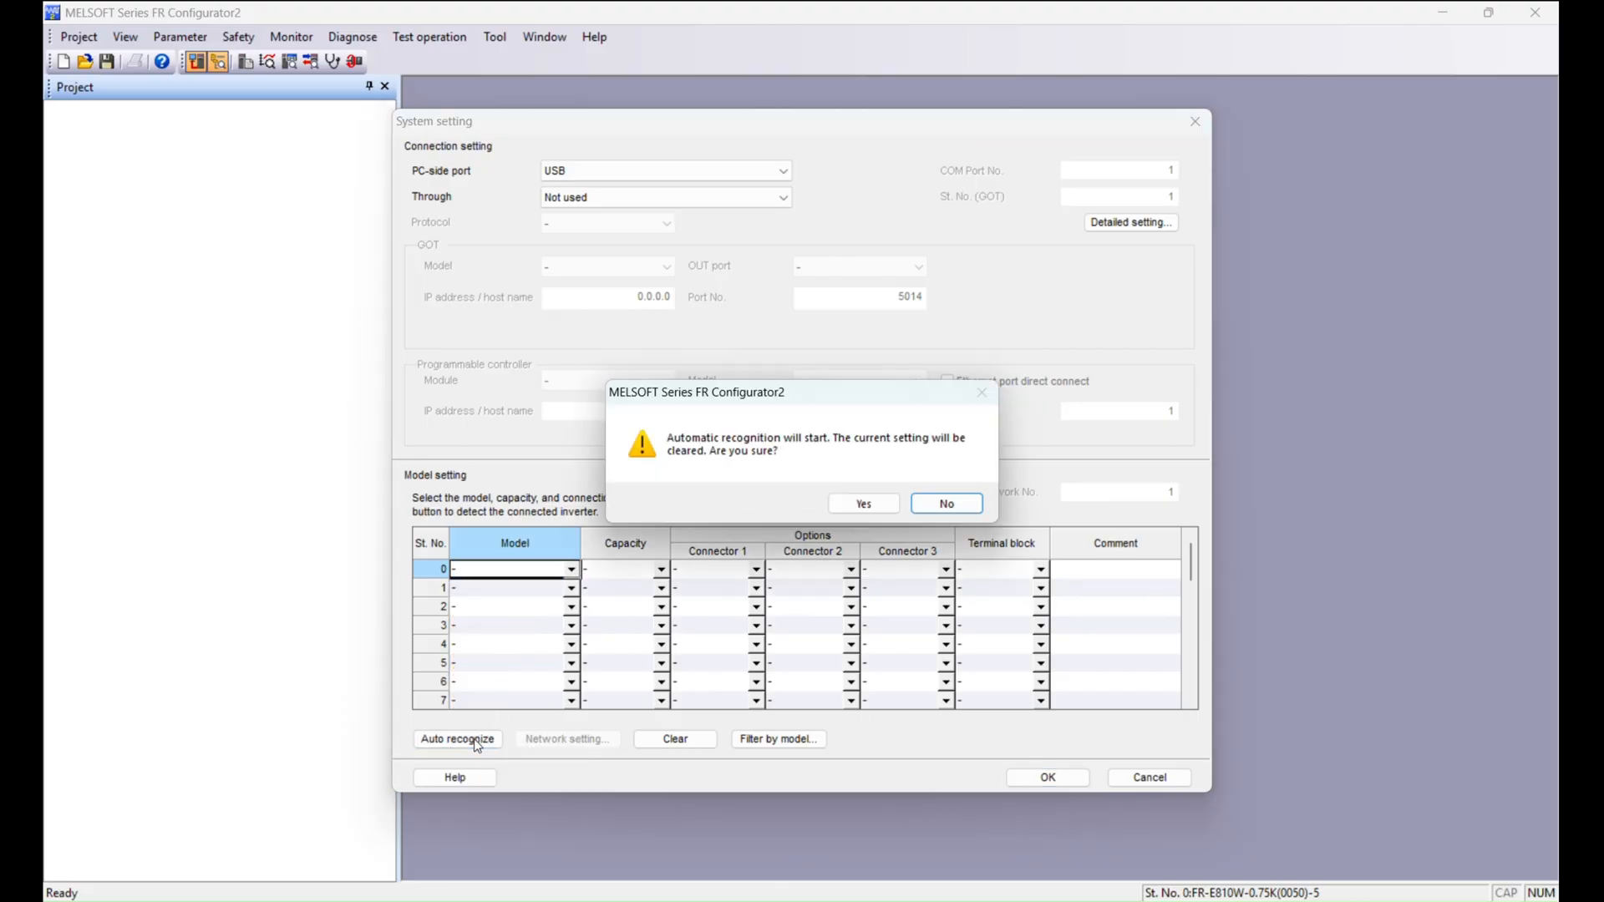
pyautogui.click(864, 504)
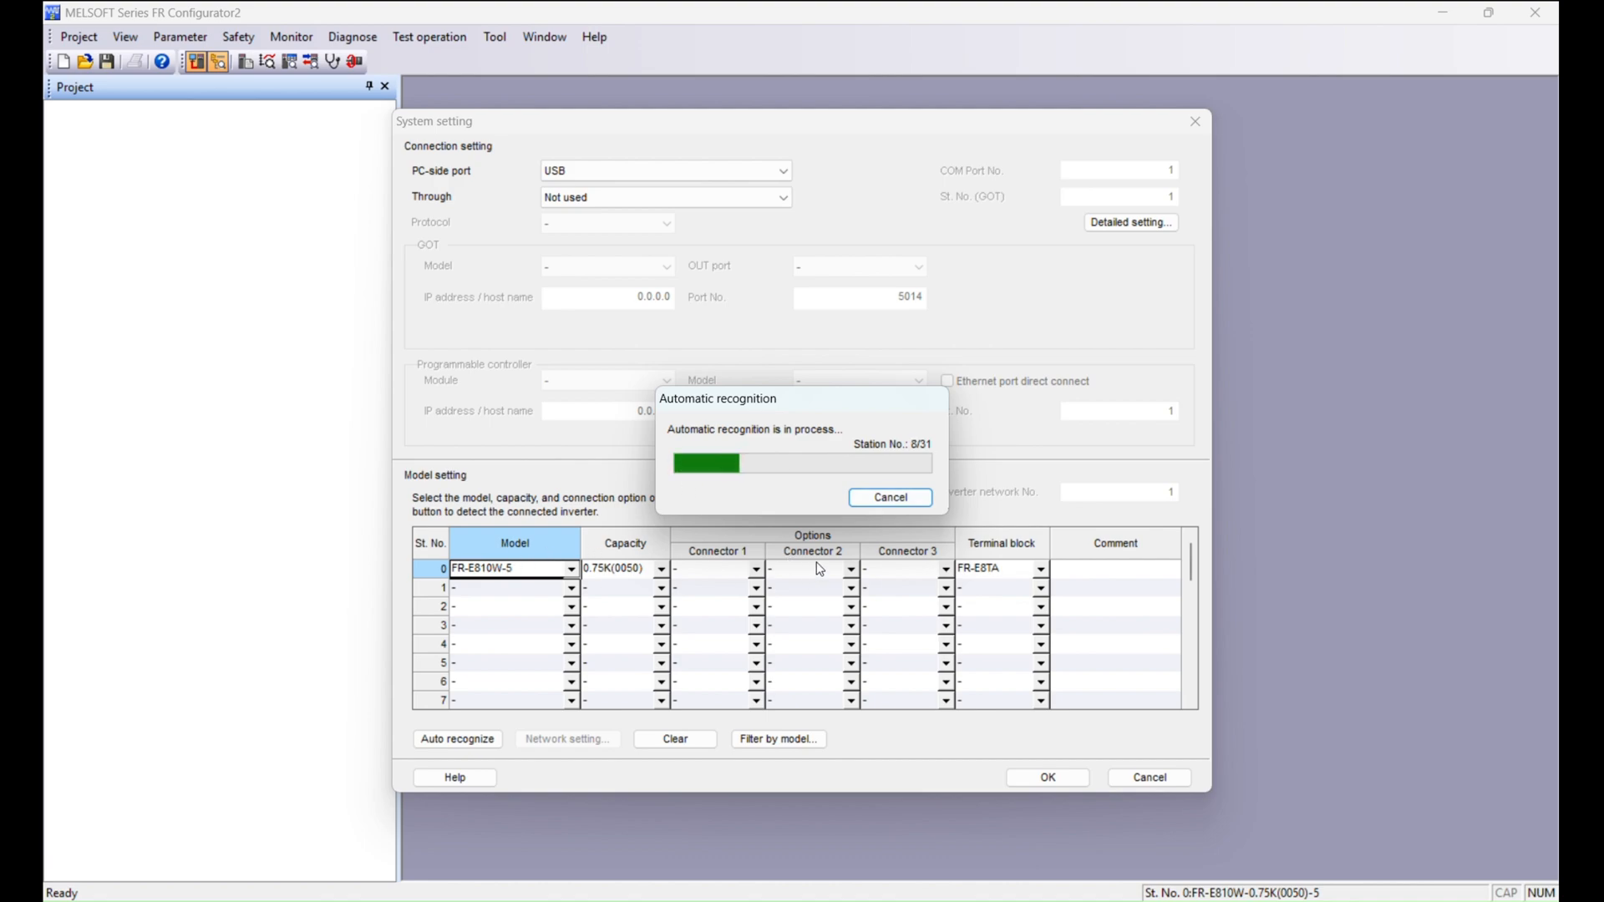
pyautogui.click(891, 499)
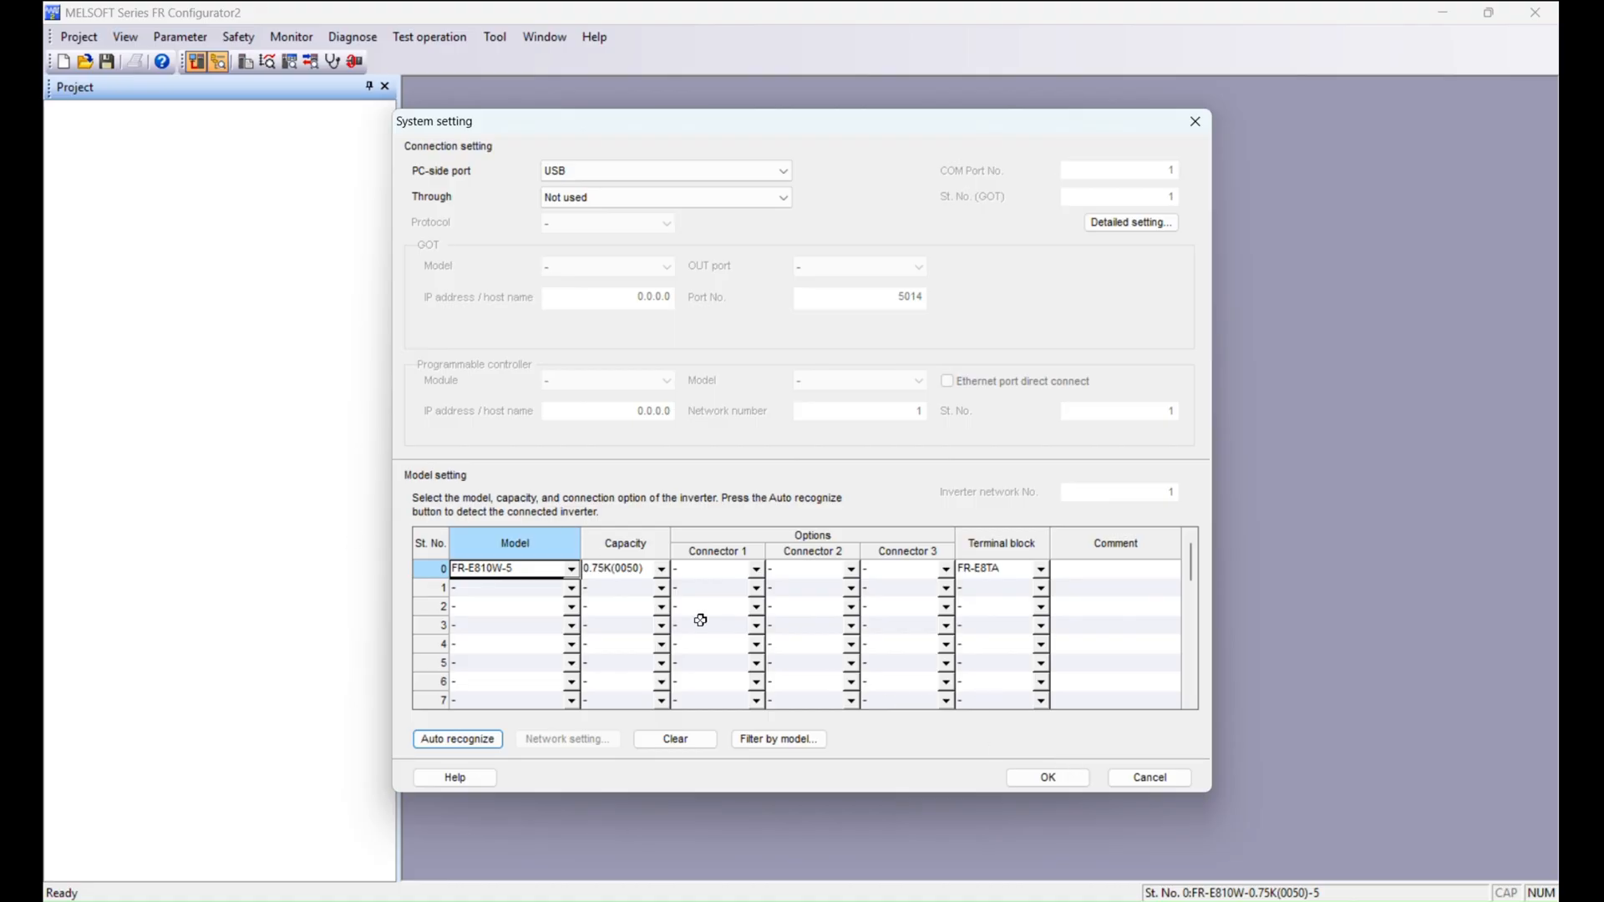
# Confirm the system setting and open the parameter list of the station 0 inverter.
pyautogui.click(1058, 779)
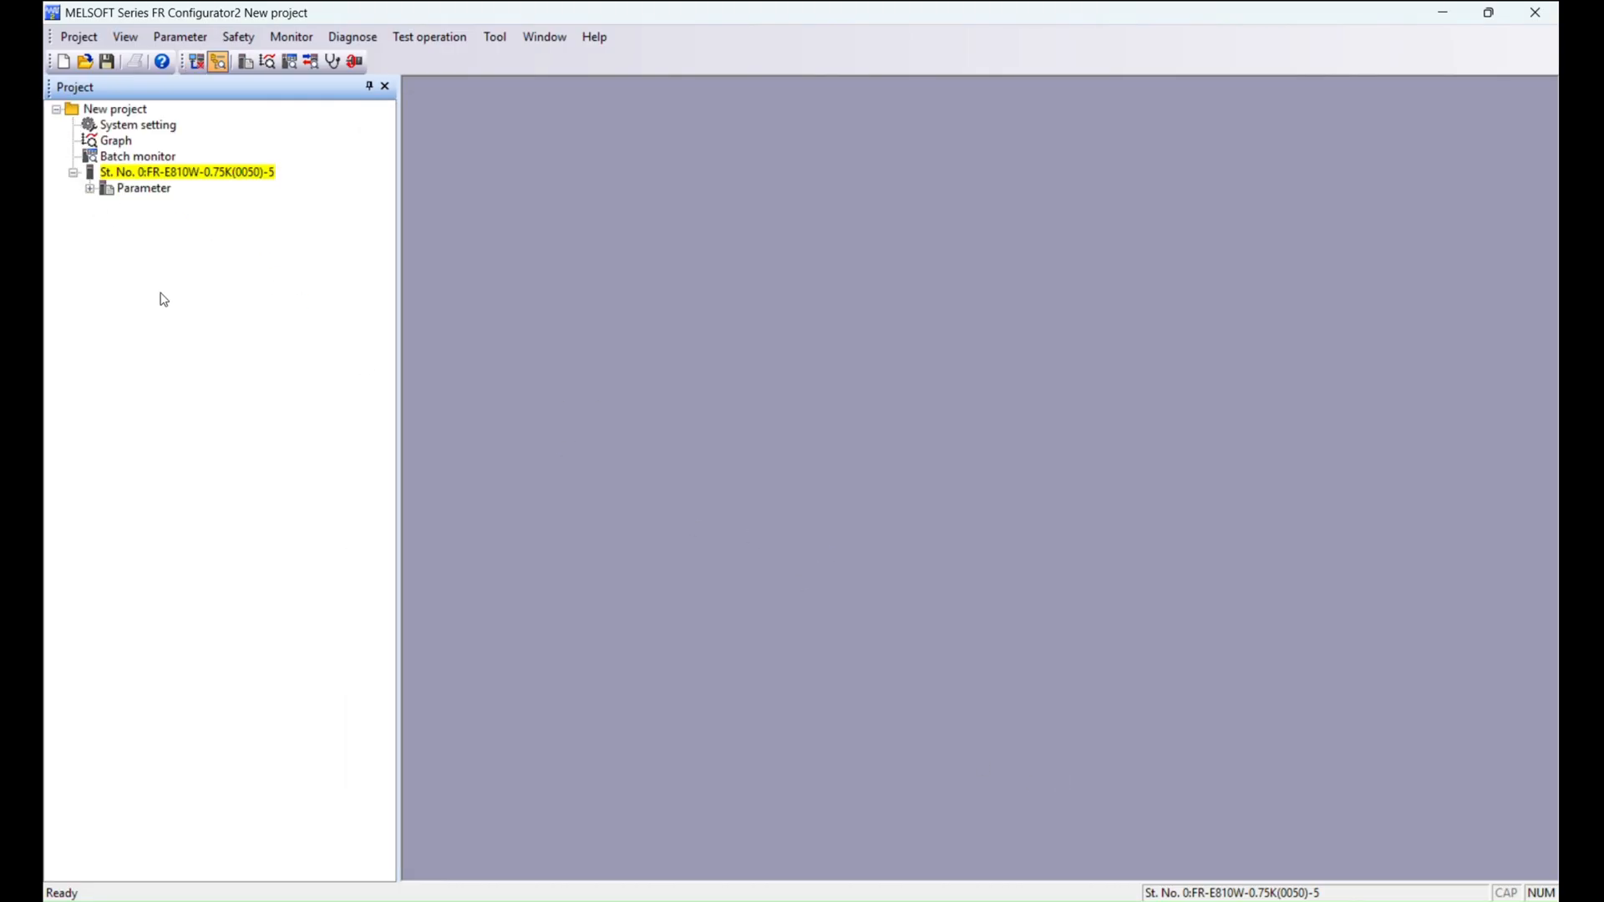
pyautogui.click(196, 64)
pyautogui.click(90, 189)
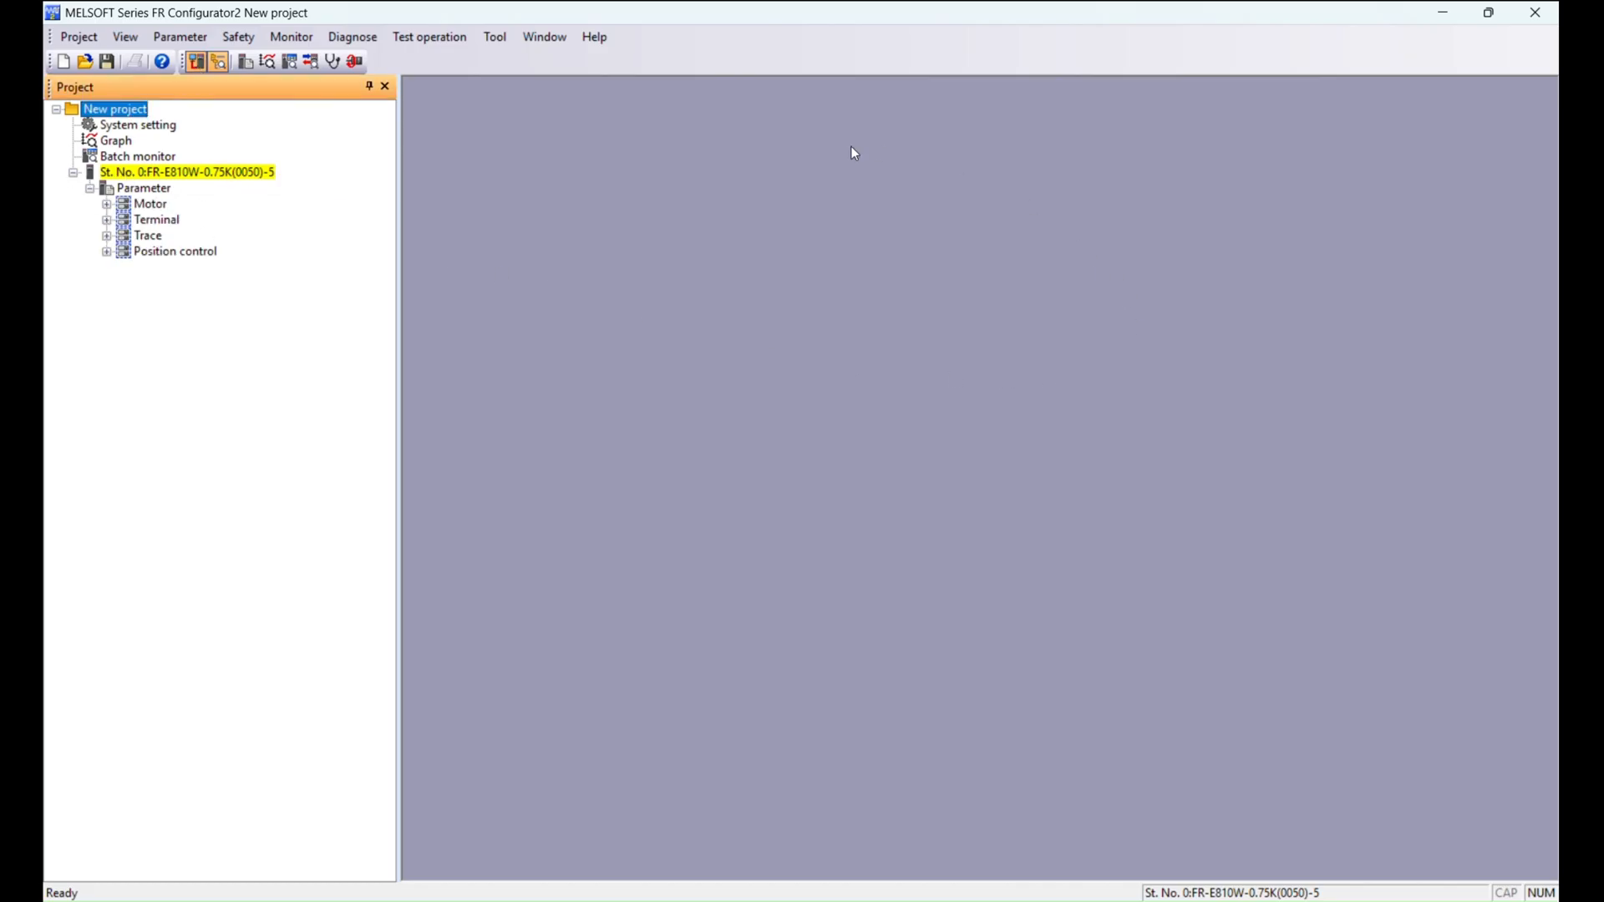
pyautogui.doubleClick(127, 189)
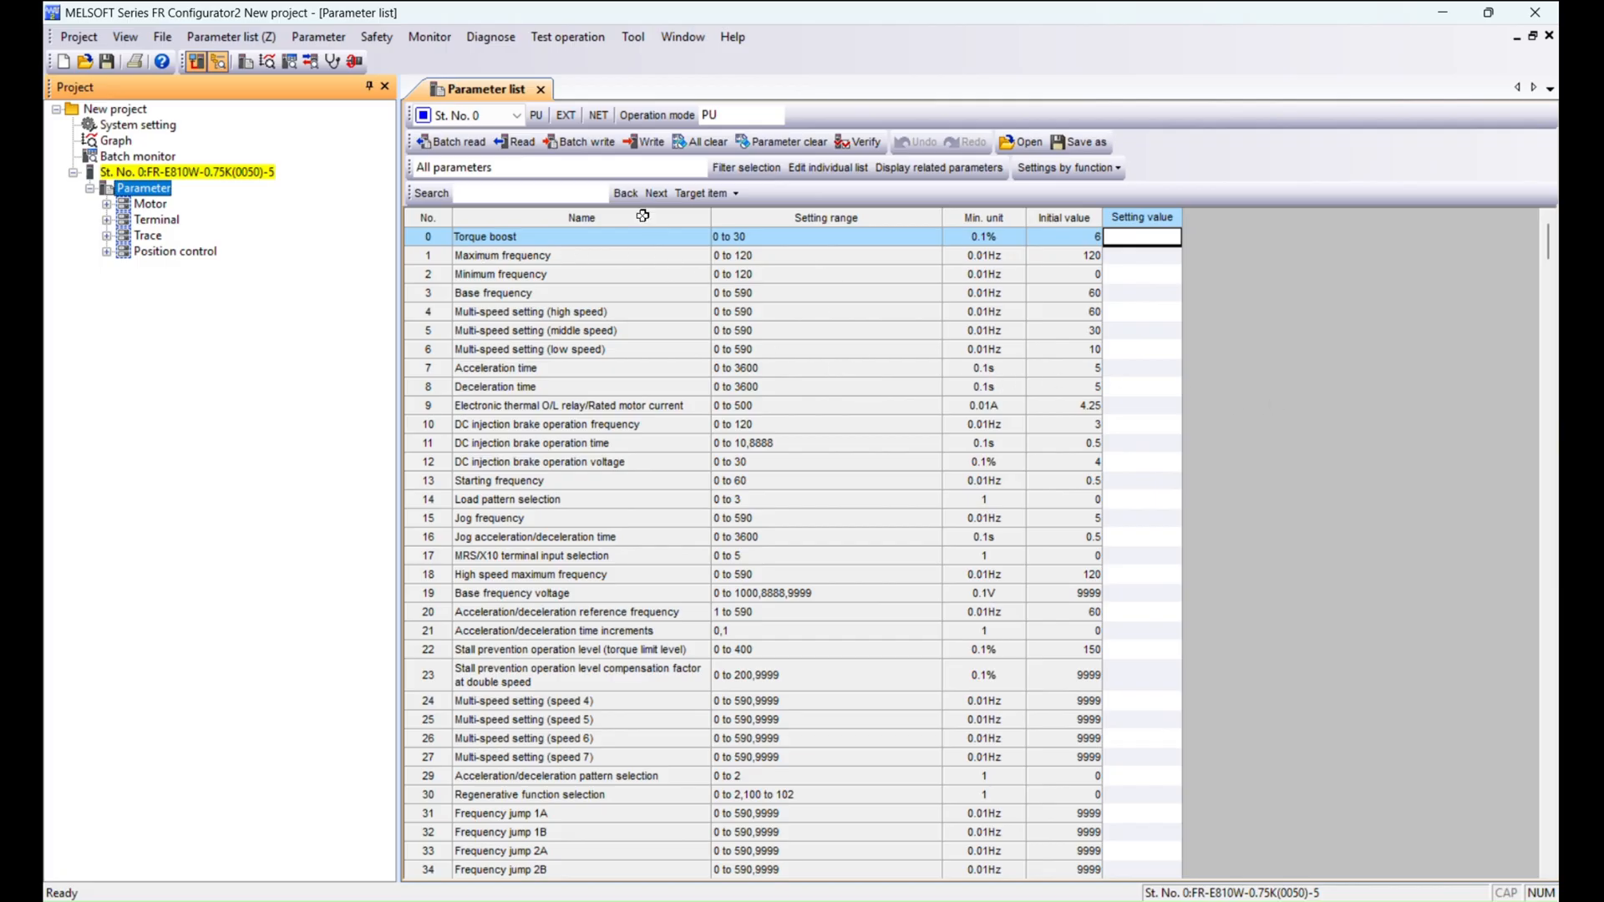
# Batch read all parameters from the inverter into the parameter list.
pyautogui.click(434, 147)
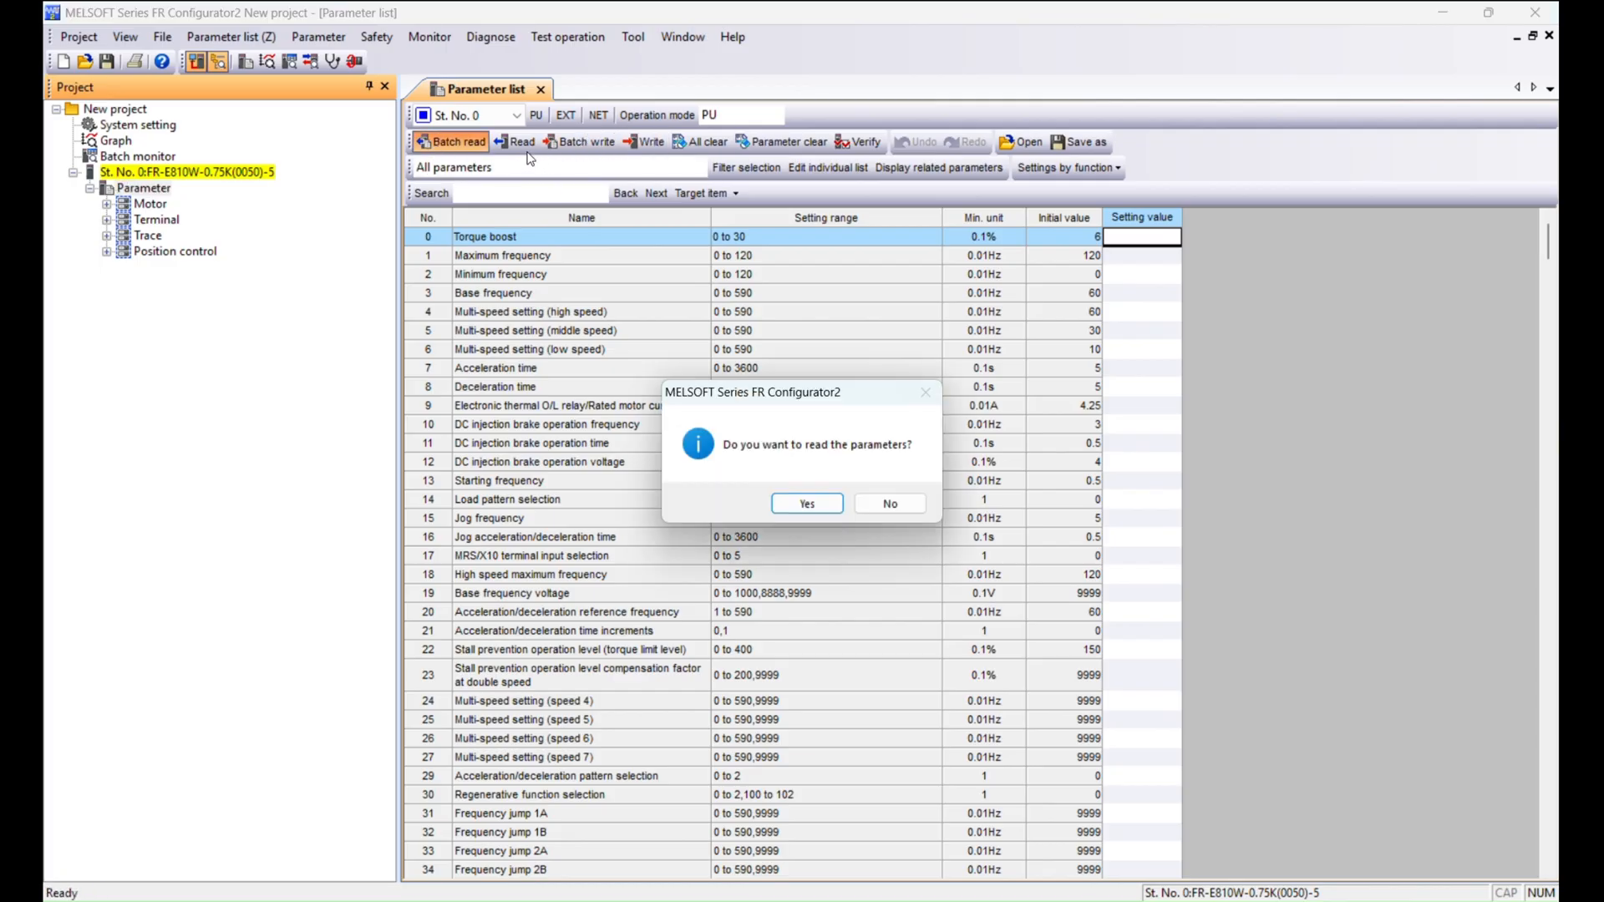
pyautogui.click(807, 506)
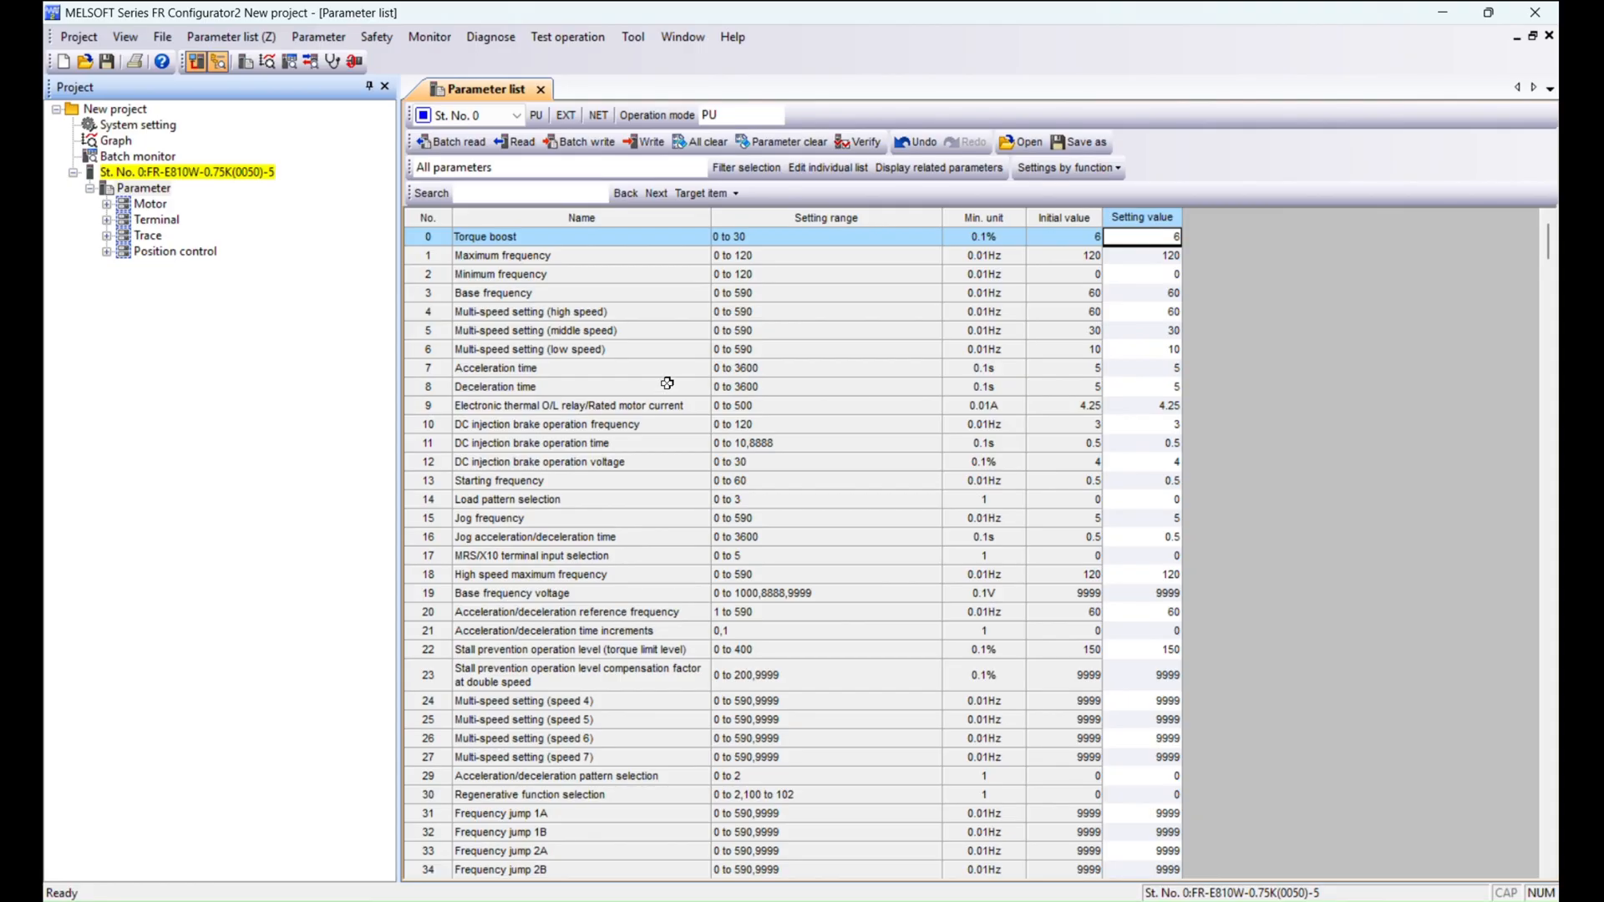
pyautogui.click(594, 406)
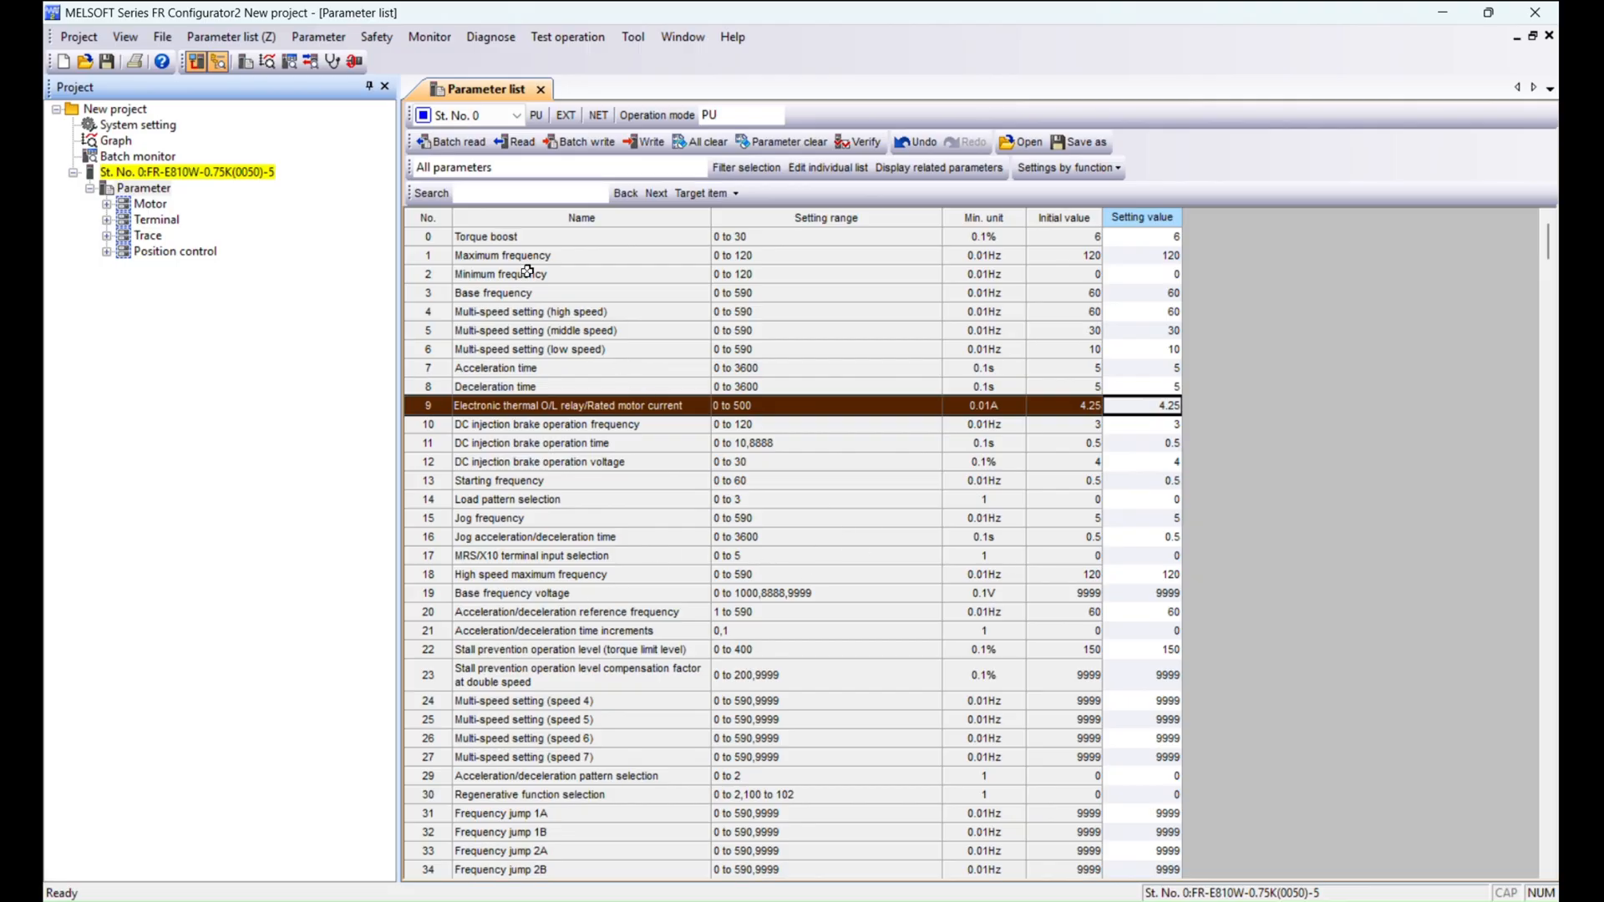
pyautogui.click(514, 239)
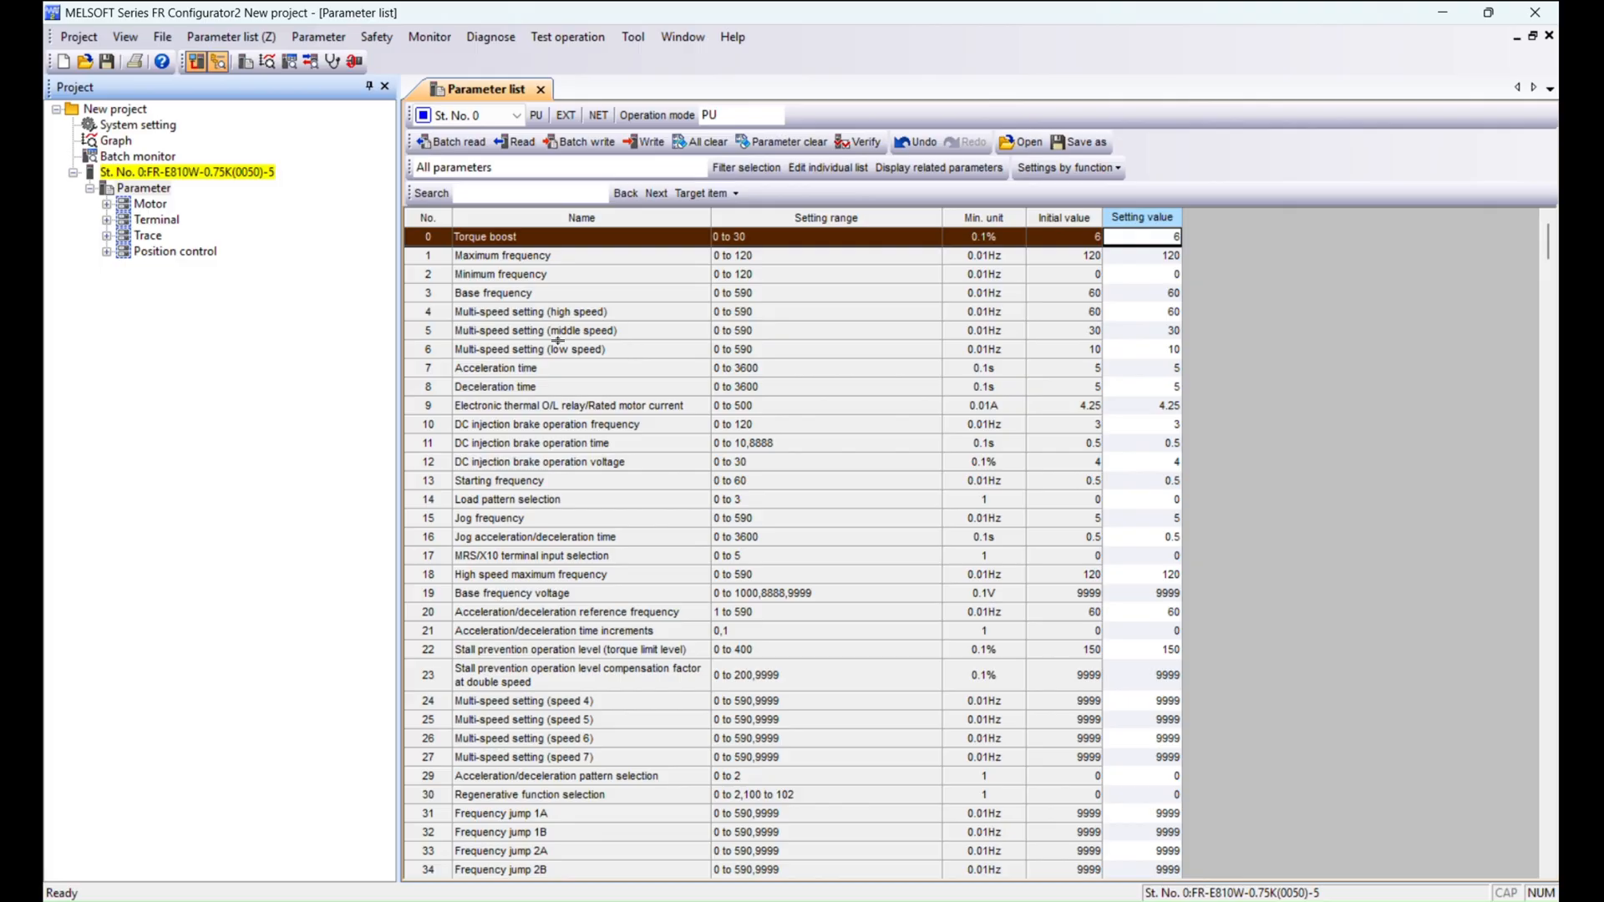
# Open the motor settings and choose a Mitsubishi Electric standard motor with Advanced magnetic flux vector control.
pyautogui.click(106, 204)
pyautogui.doubleClick(167, 222)
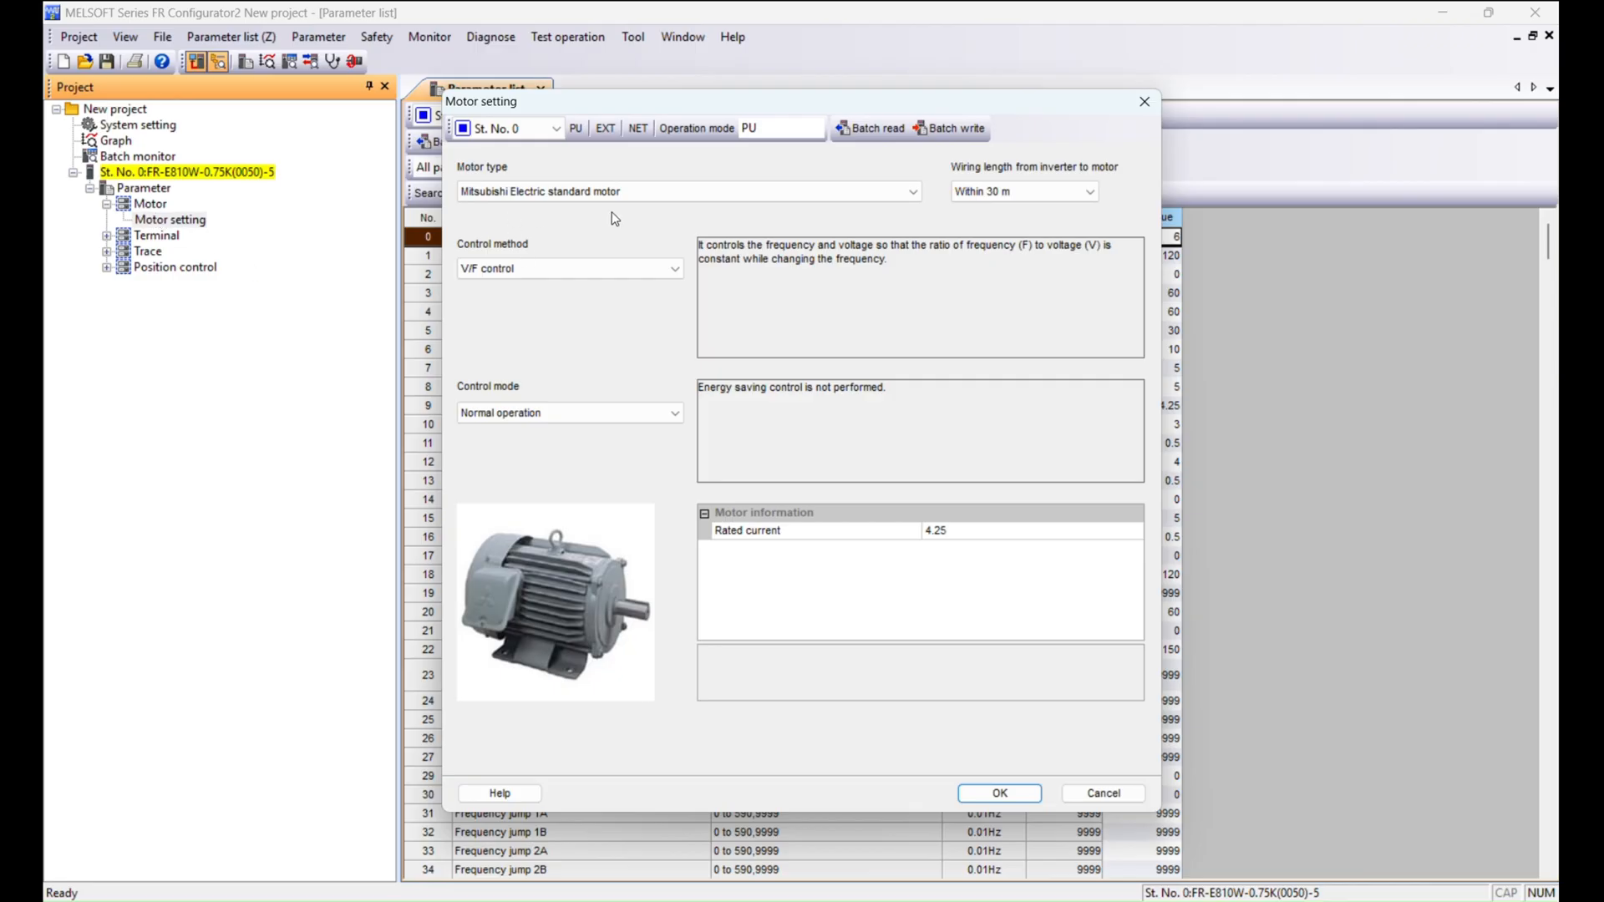
pyautogui.click(573, 195)
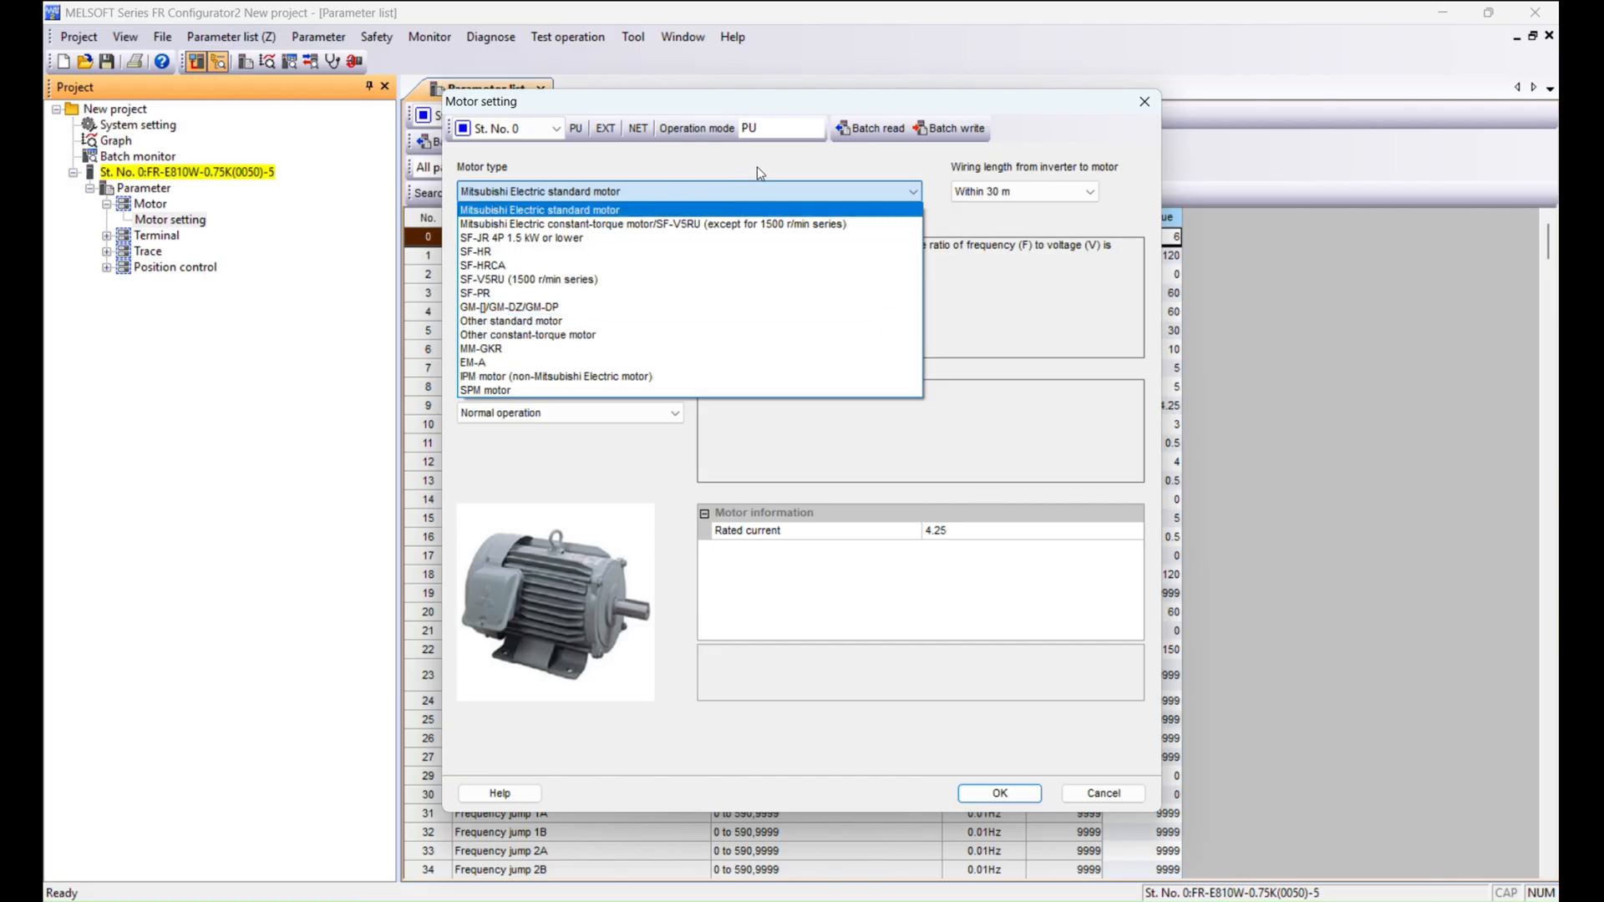
pyautogui.click(910, 208)
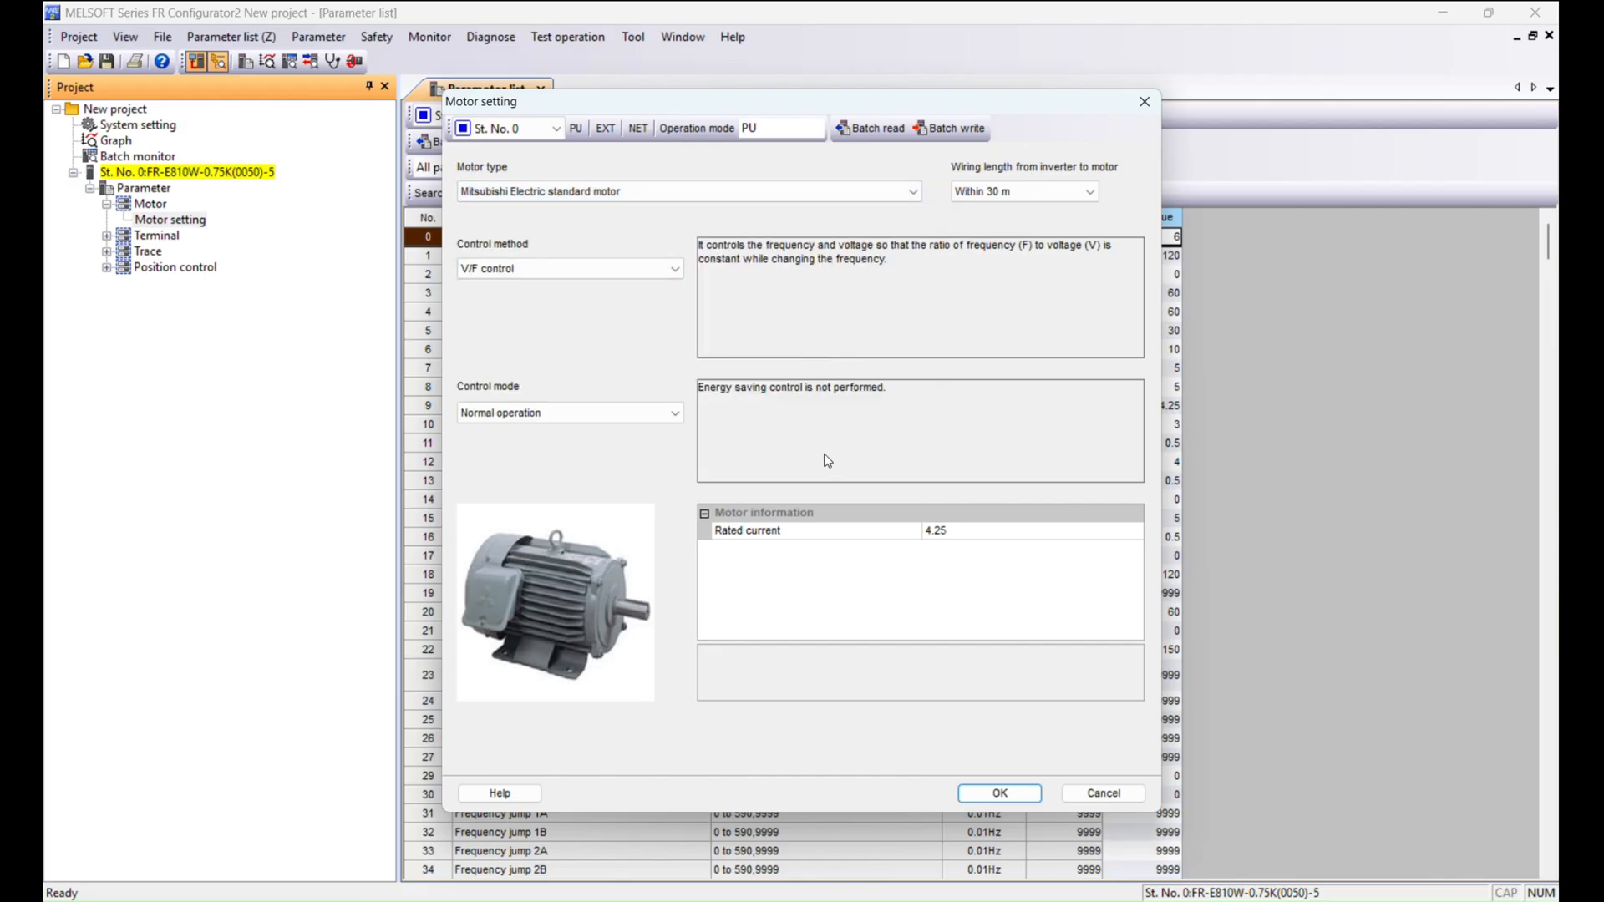
pyautogui.click(601, 269)
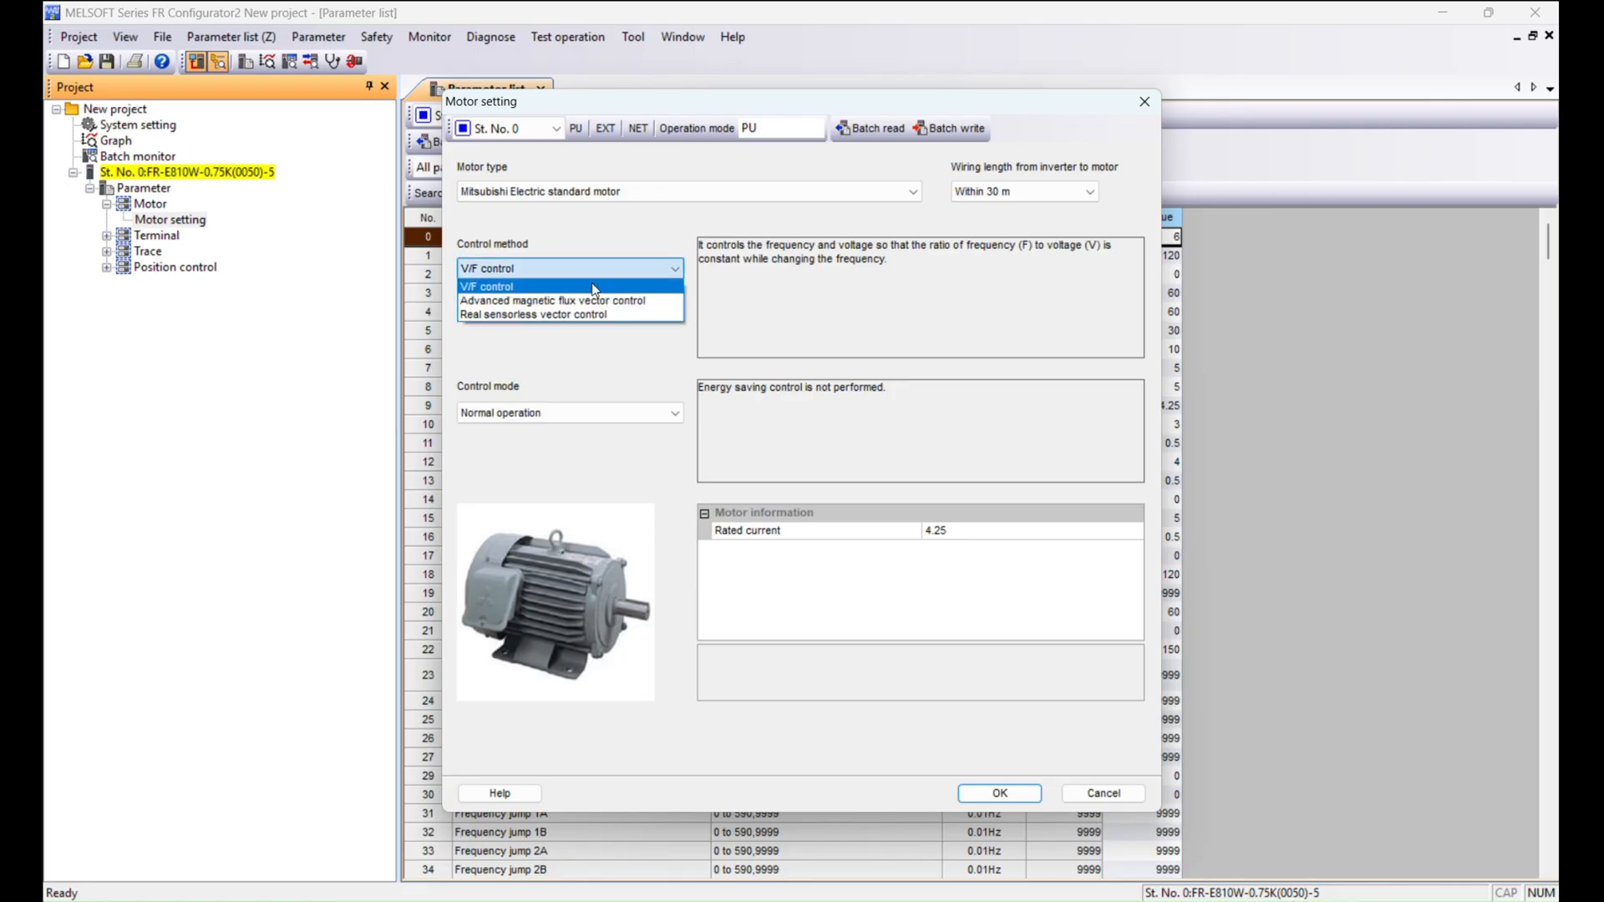
pyautogui.click(547, 301)
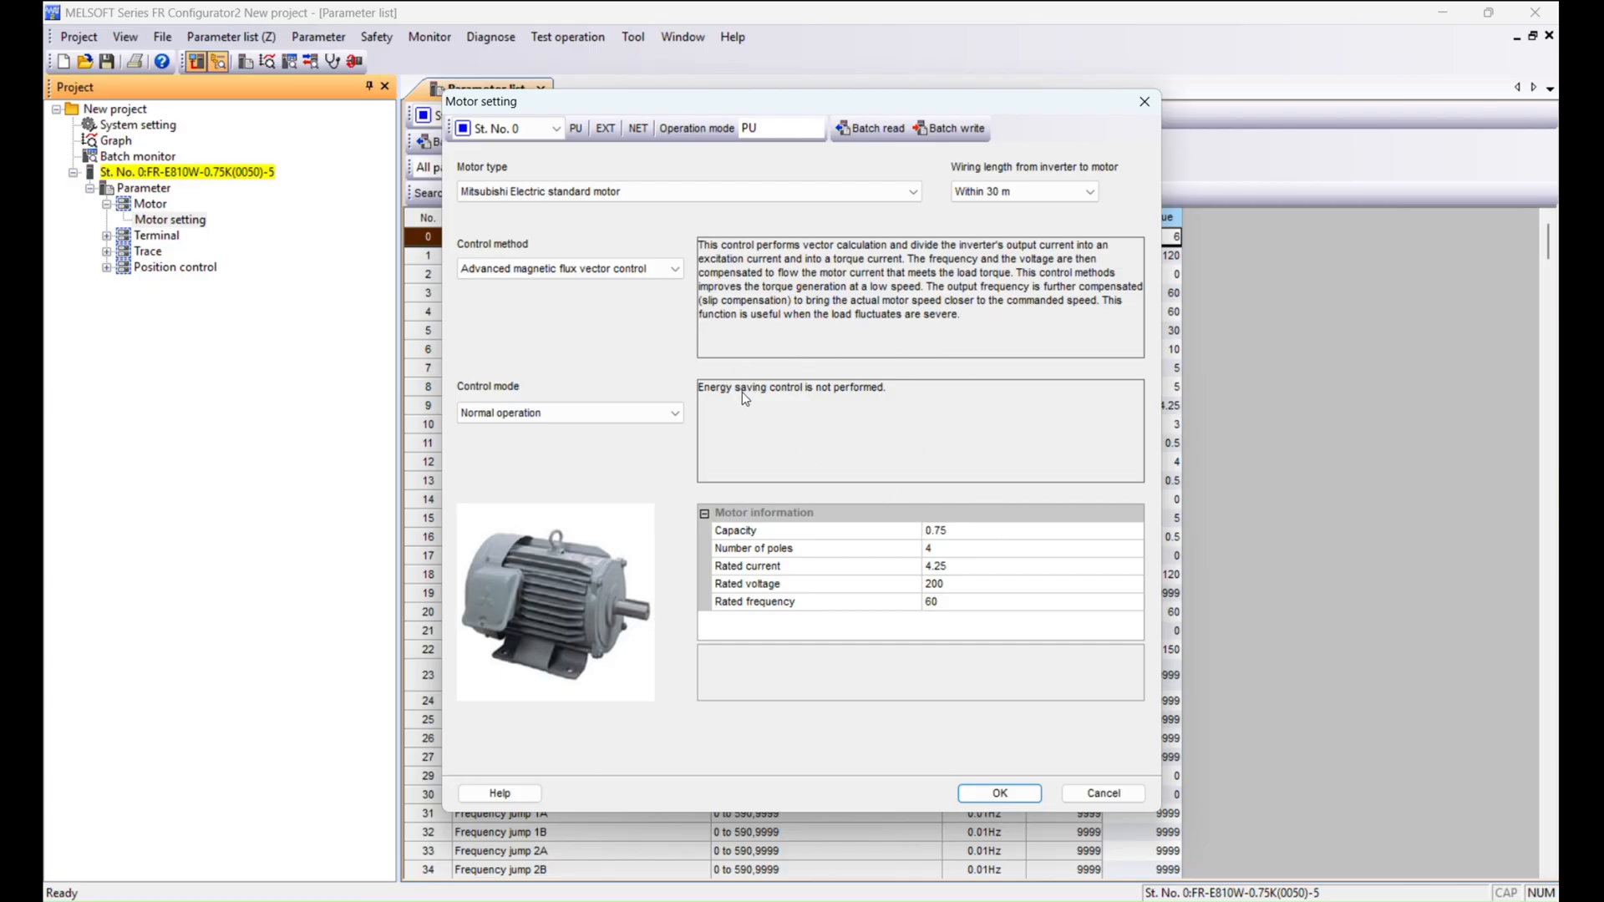
# Set the motor capacity to 0.1 kW in the motor information.
pyautogui.click(1033, 531)
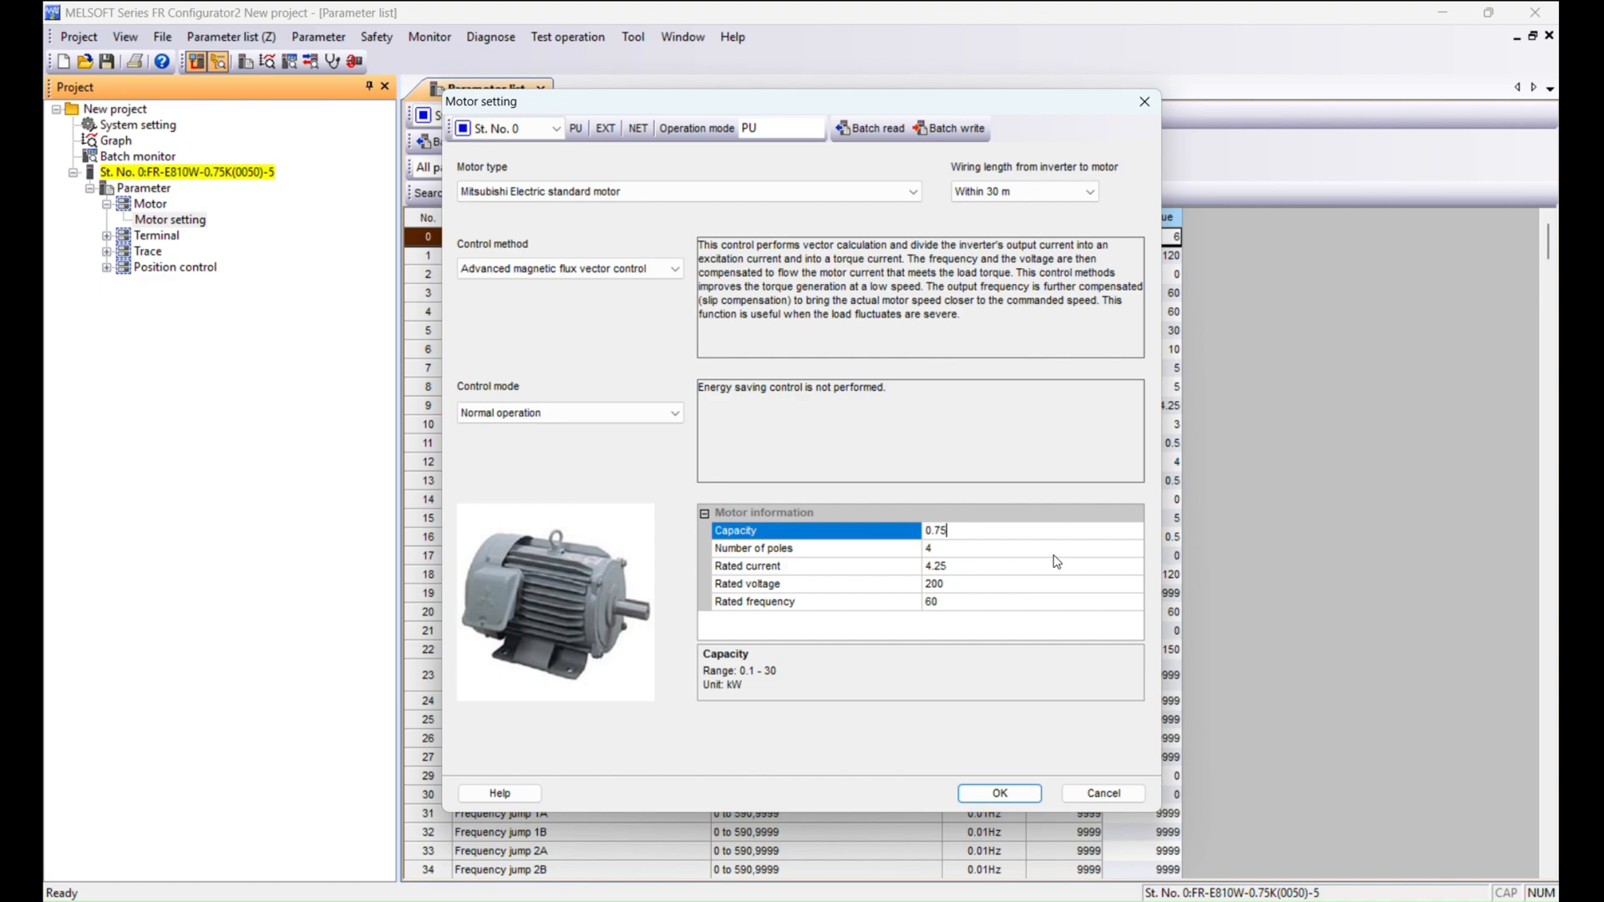
pyautogui.press('BackSpace')
pyautogui.press('BackSpace')
pyautogui.press('BackSpace')
pyautogui.write('.1')
pyautogui.click(955, 551)
pyautogui.click(961, 549)
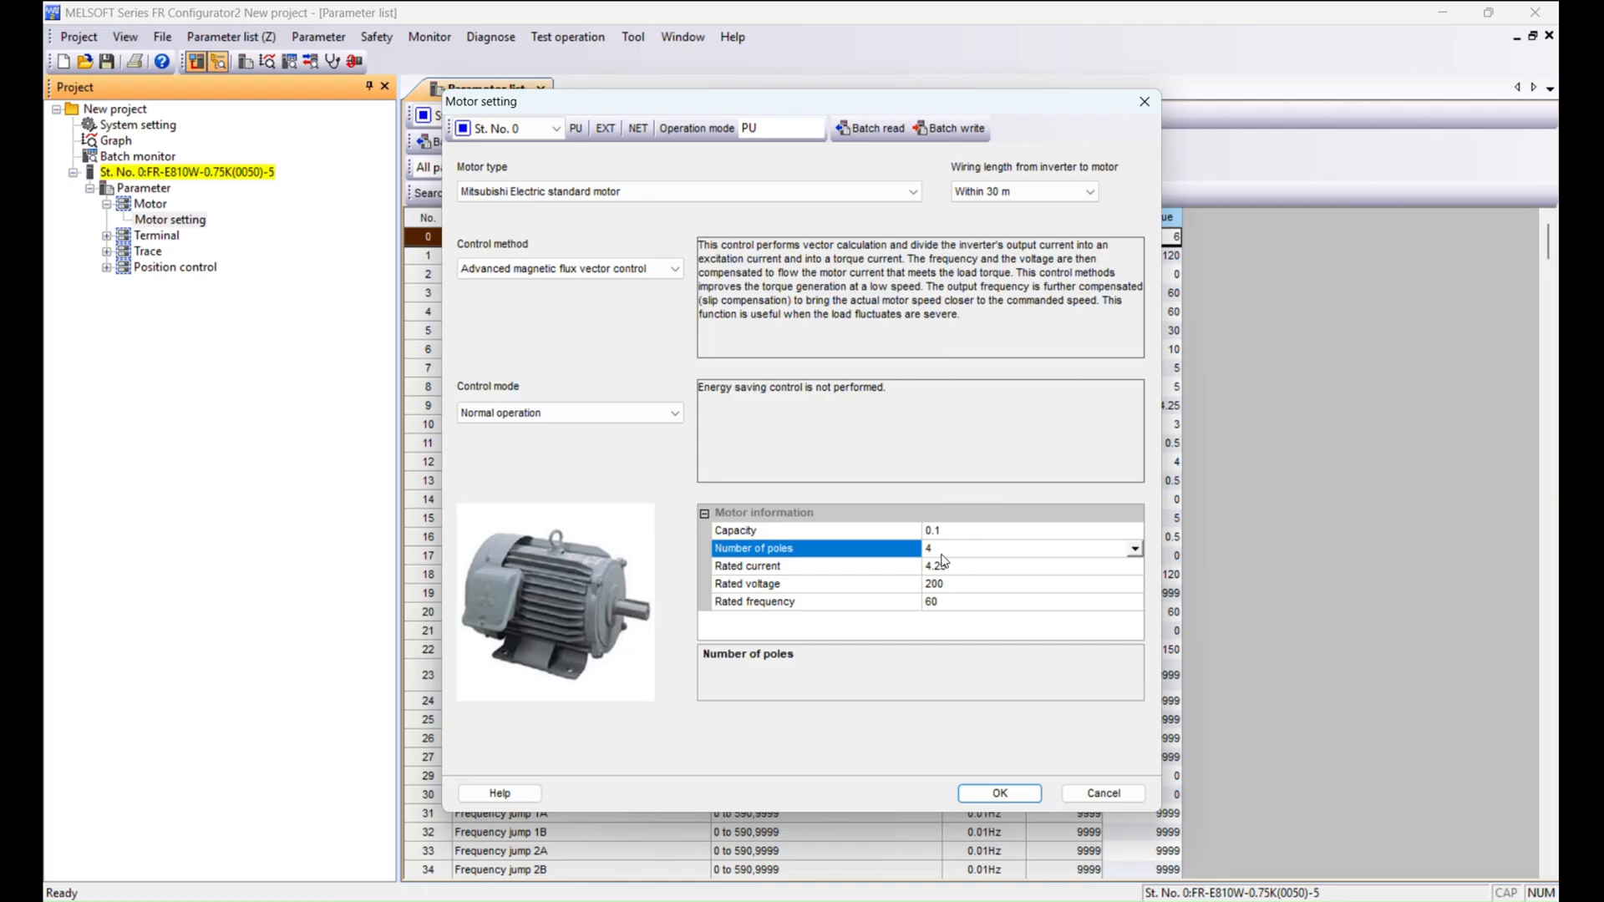
# Set the motor's rated current to 2 A.
pyautogui.click(939, 569)
pyautogui.moveTo(953, 568); pyautogui.dragTo(925, 571)
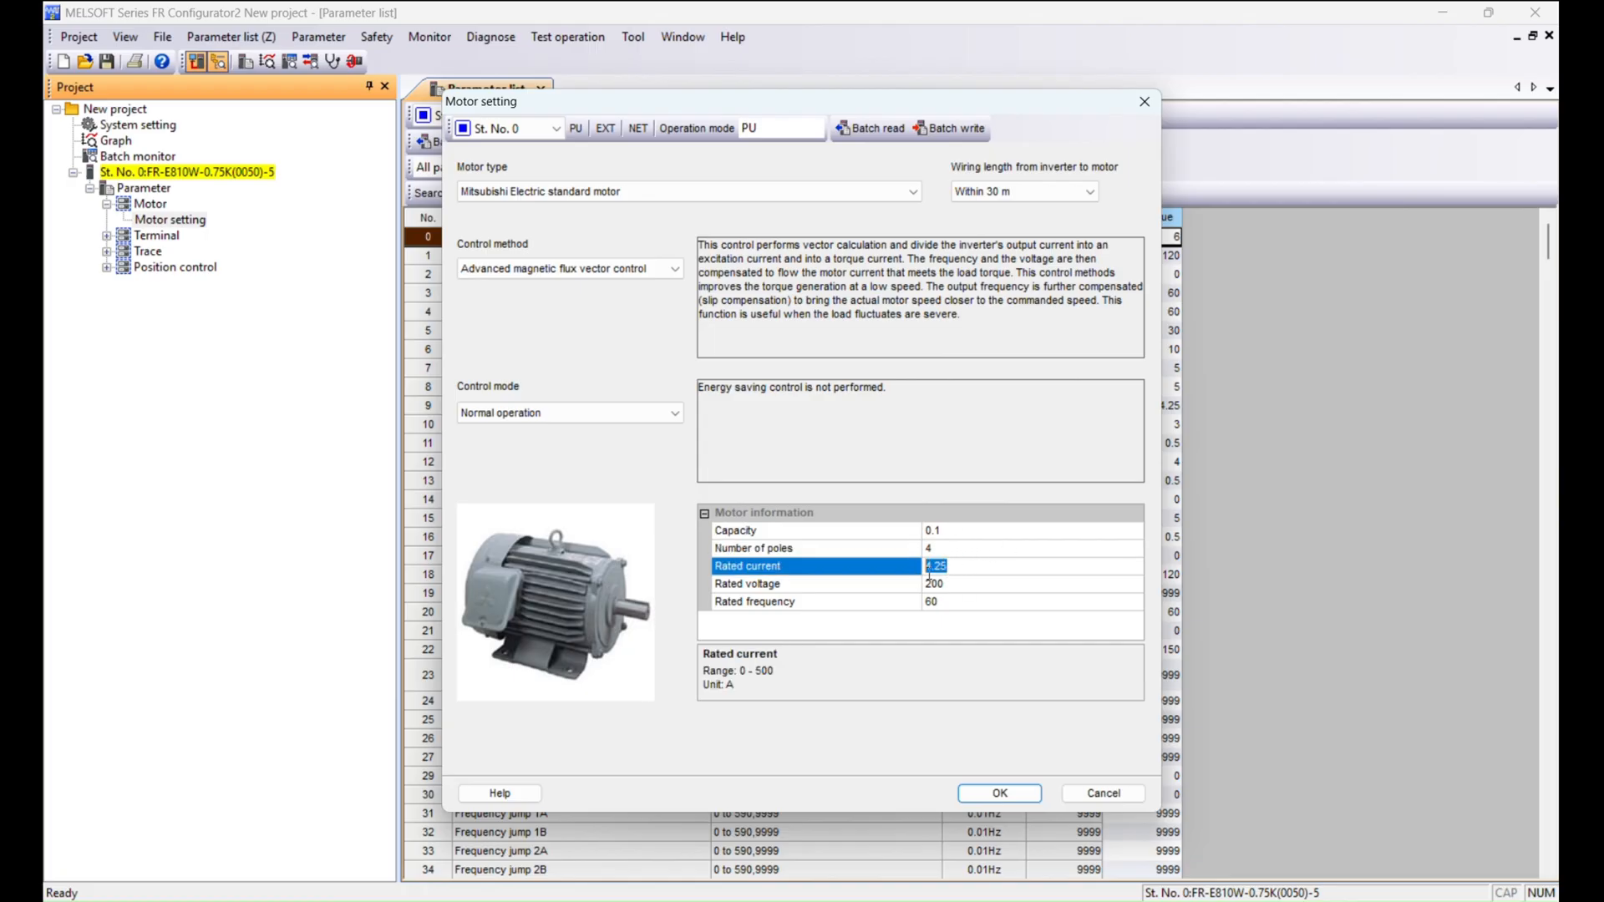
pyautogui.write('2')
# Set the rated voltage to 230 V and apply the motor settings to the parameter list.
pyautogui.click(965, 580)
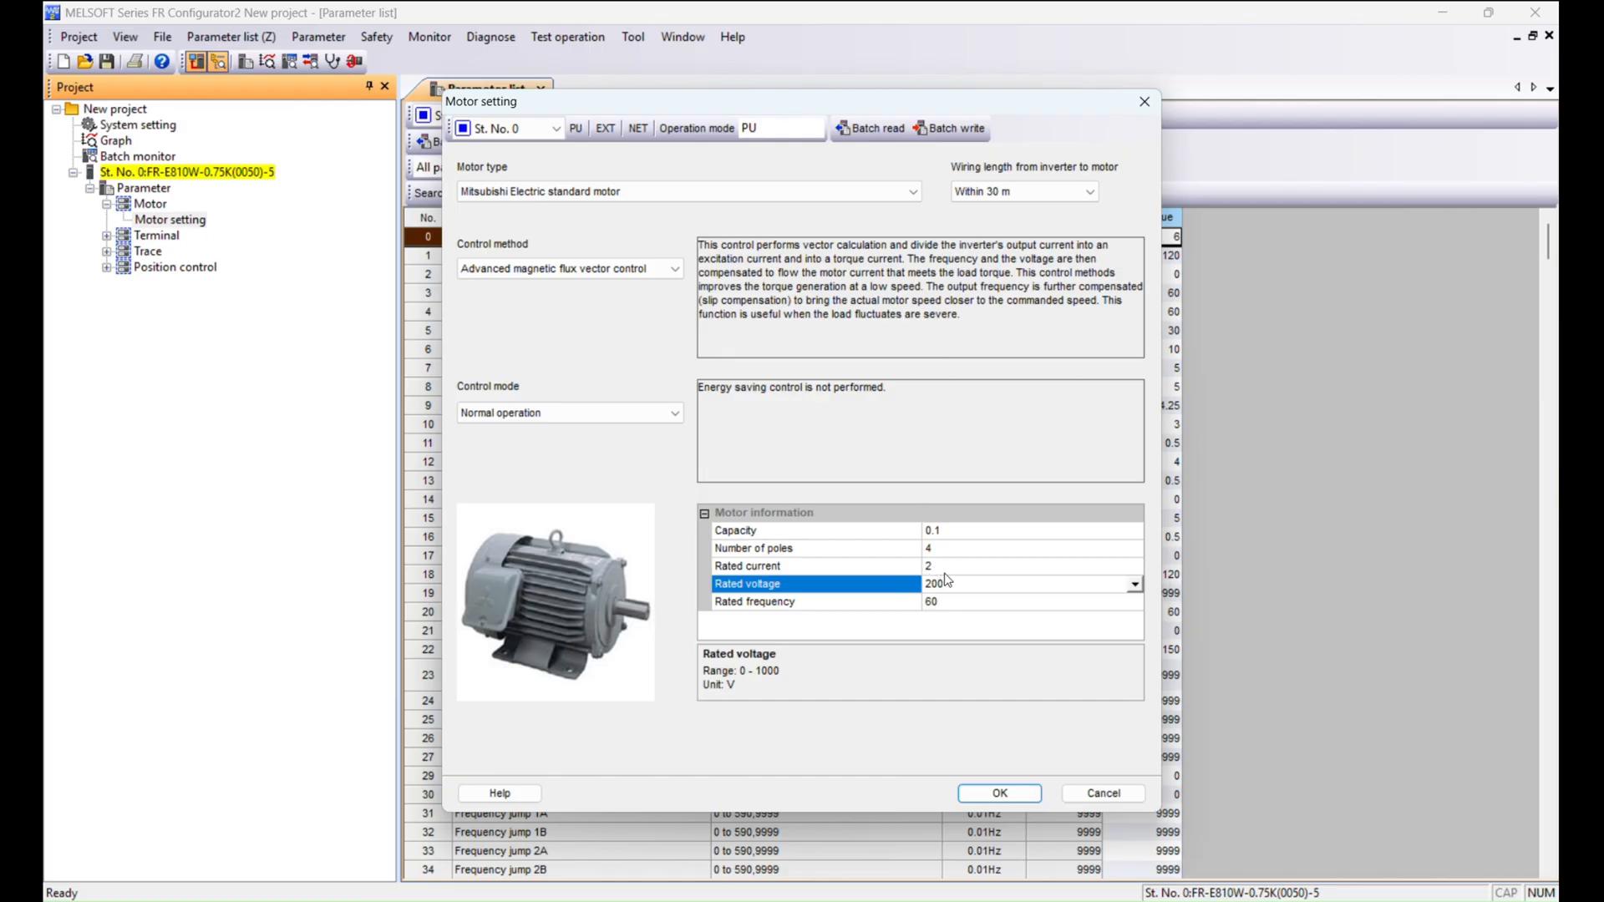
pyautogui.moveTo(966, 591); pyautogui.dragTo(921, 588)
pyautogui.write('230')
pyautogui.click(944, 628)
pyautogui.click(1001, 795)
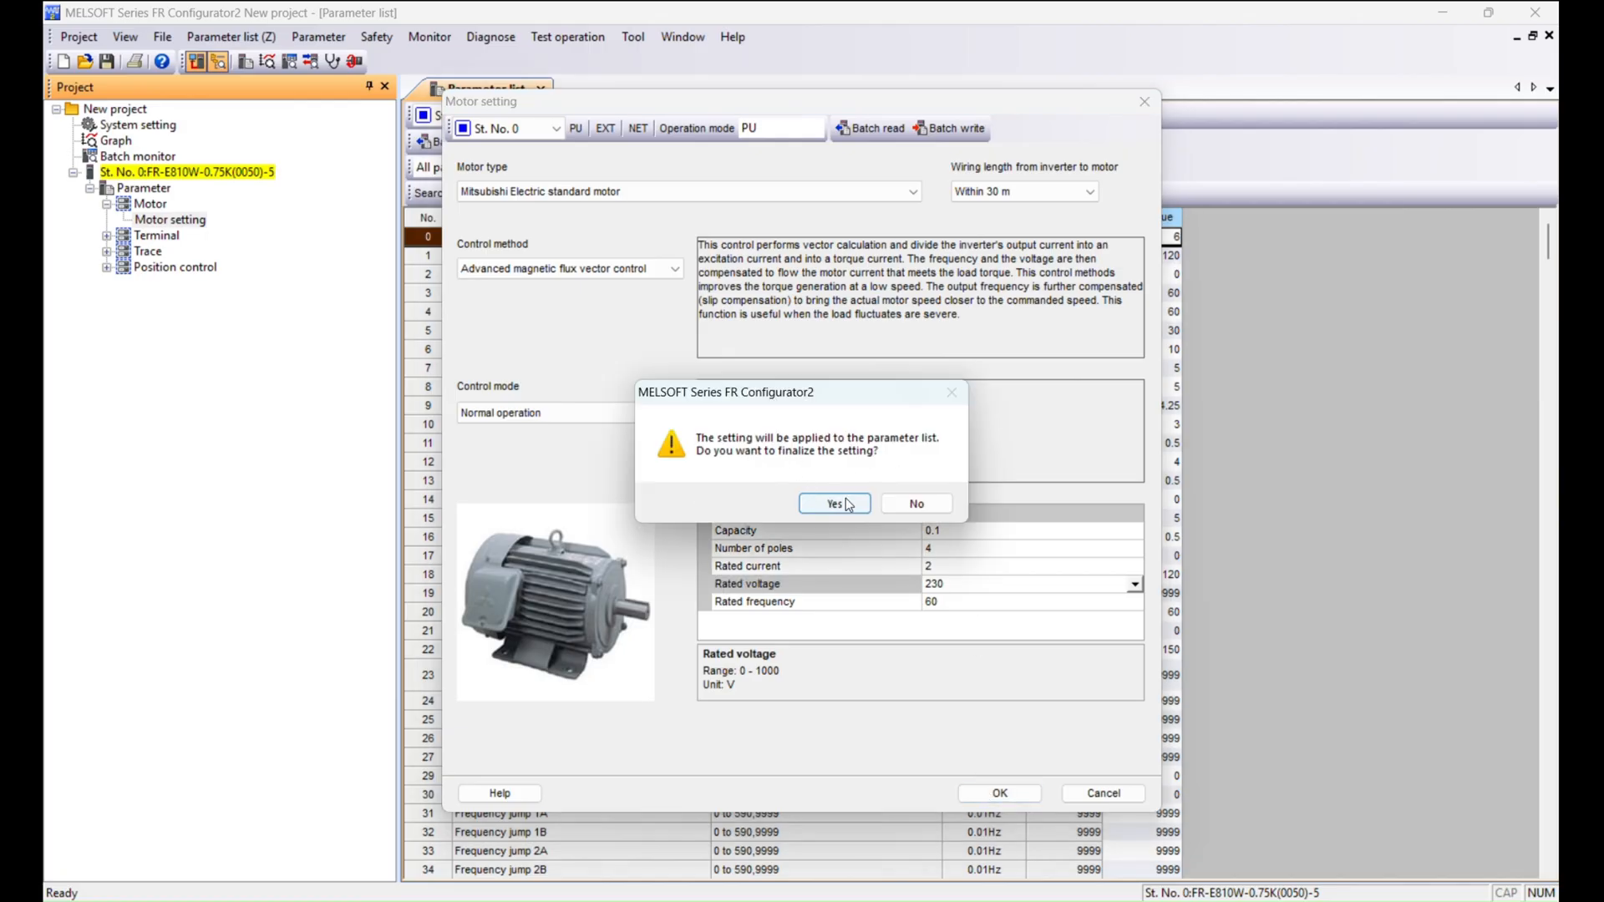
pyautogui.click(849, 499)
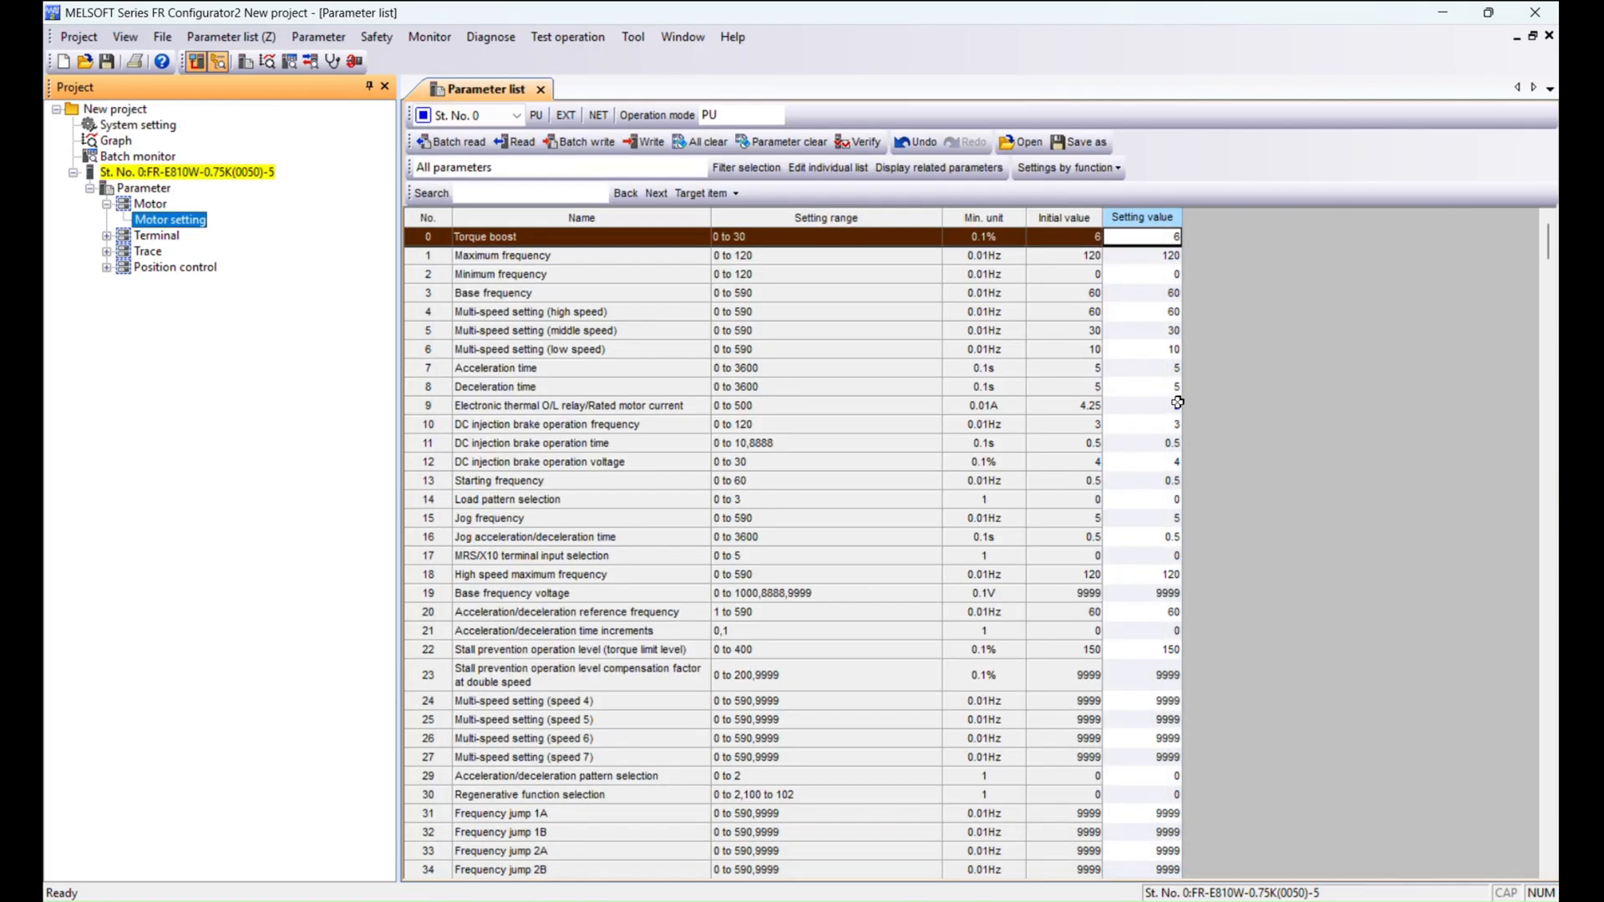
# Review the motor-related parameters 9 and 80 to 84 in the parameter list.
pyautogui.click(1170, 403)
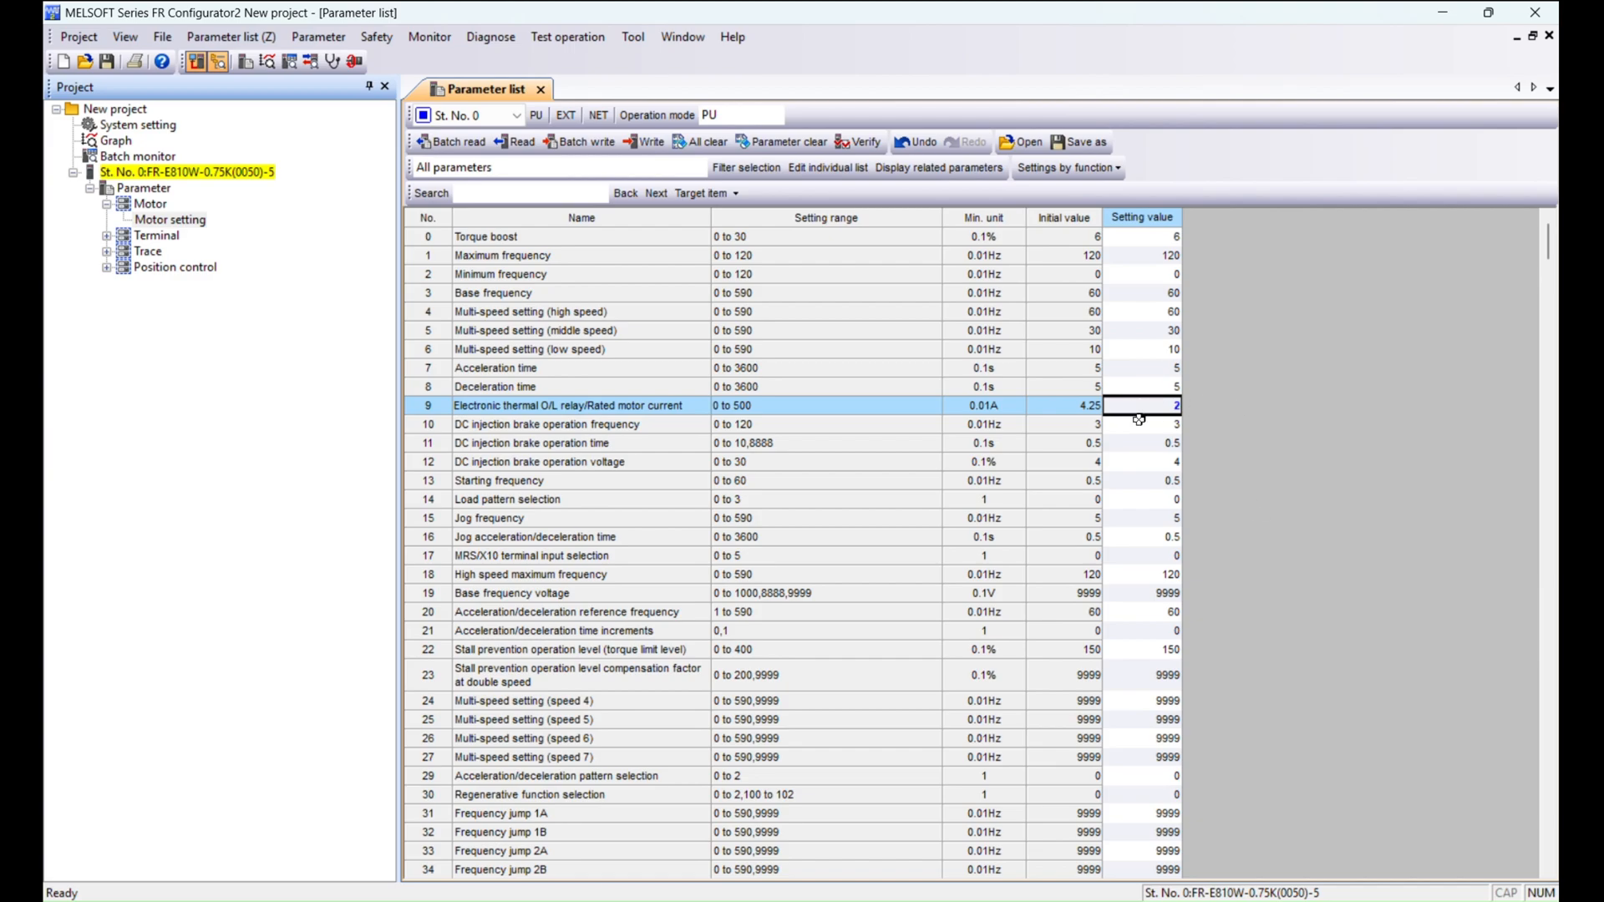
pyautogui.scroll(-20, 1136, 419)
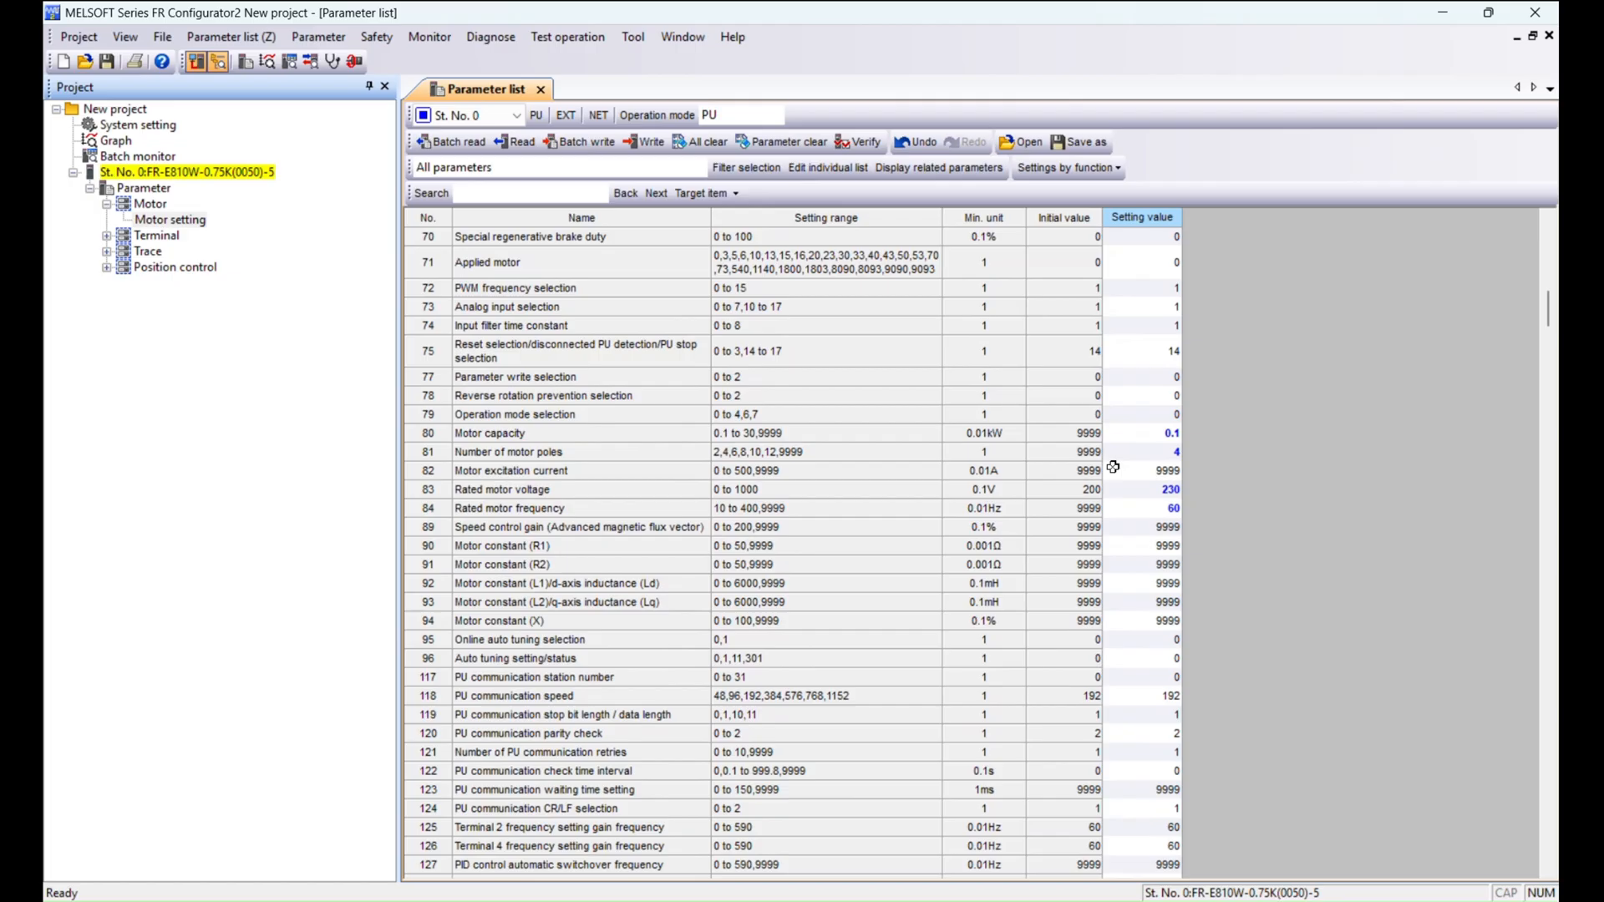
pyautogui.click(1158, 452)
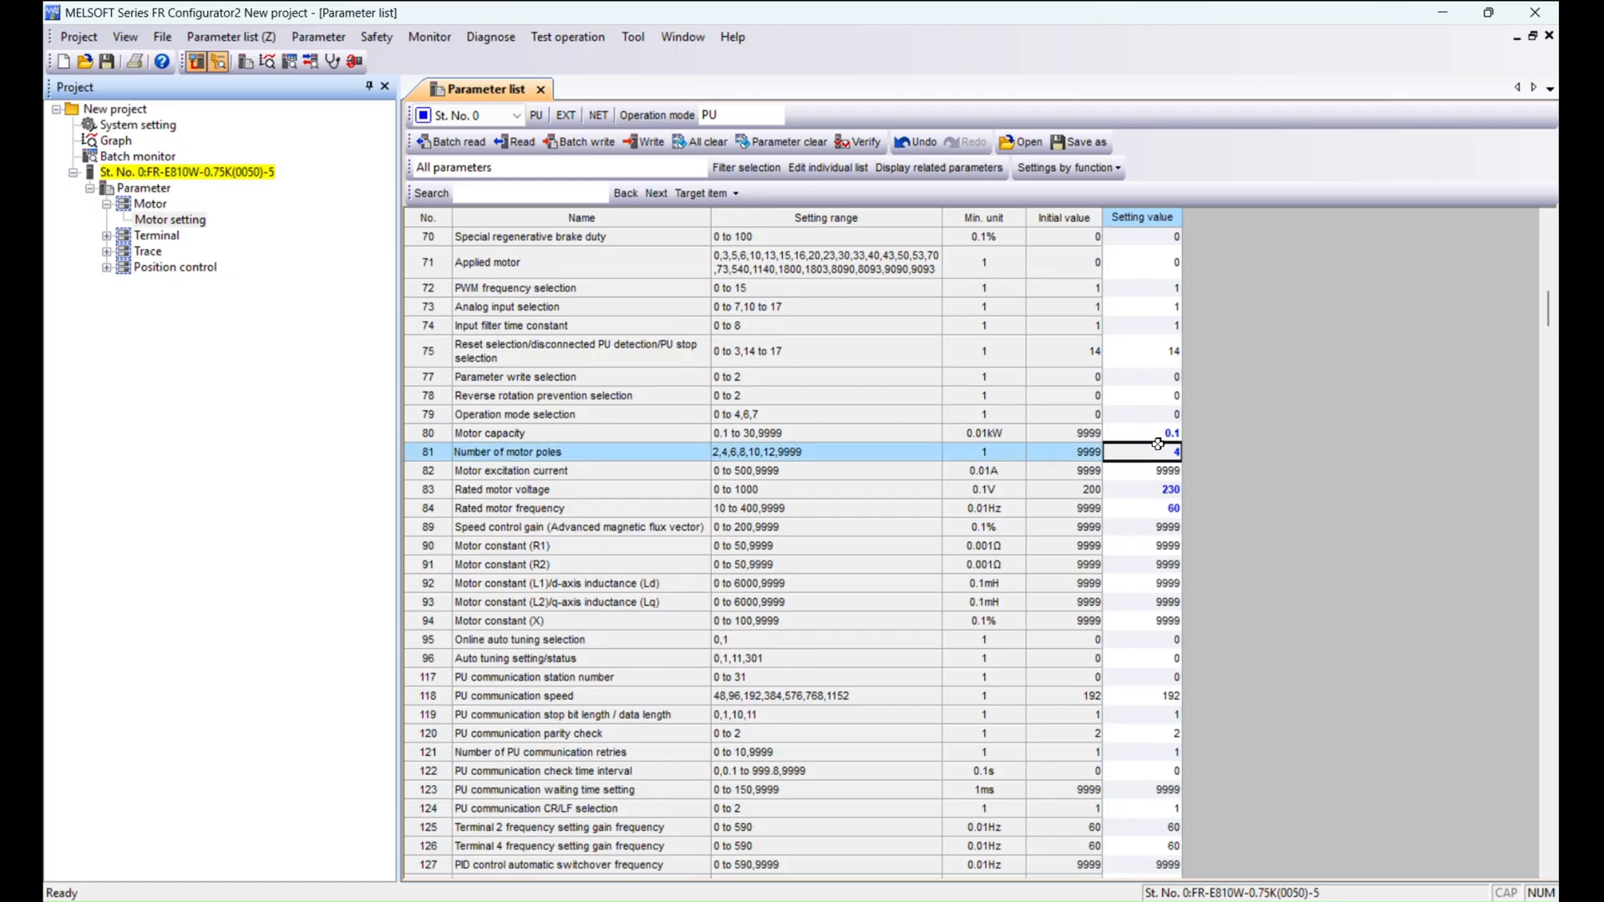
pyautogui.click(668, 428)
pyautogui.click(660, 470)
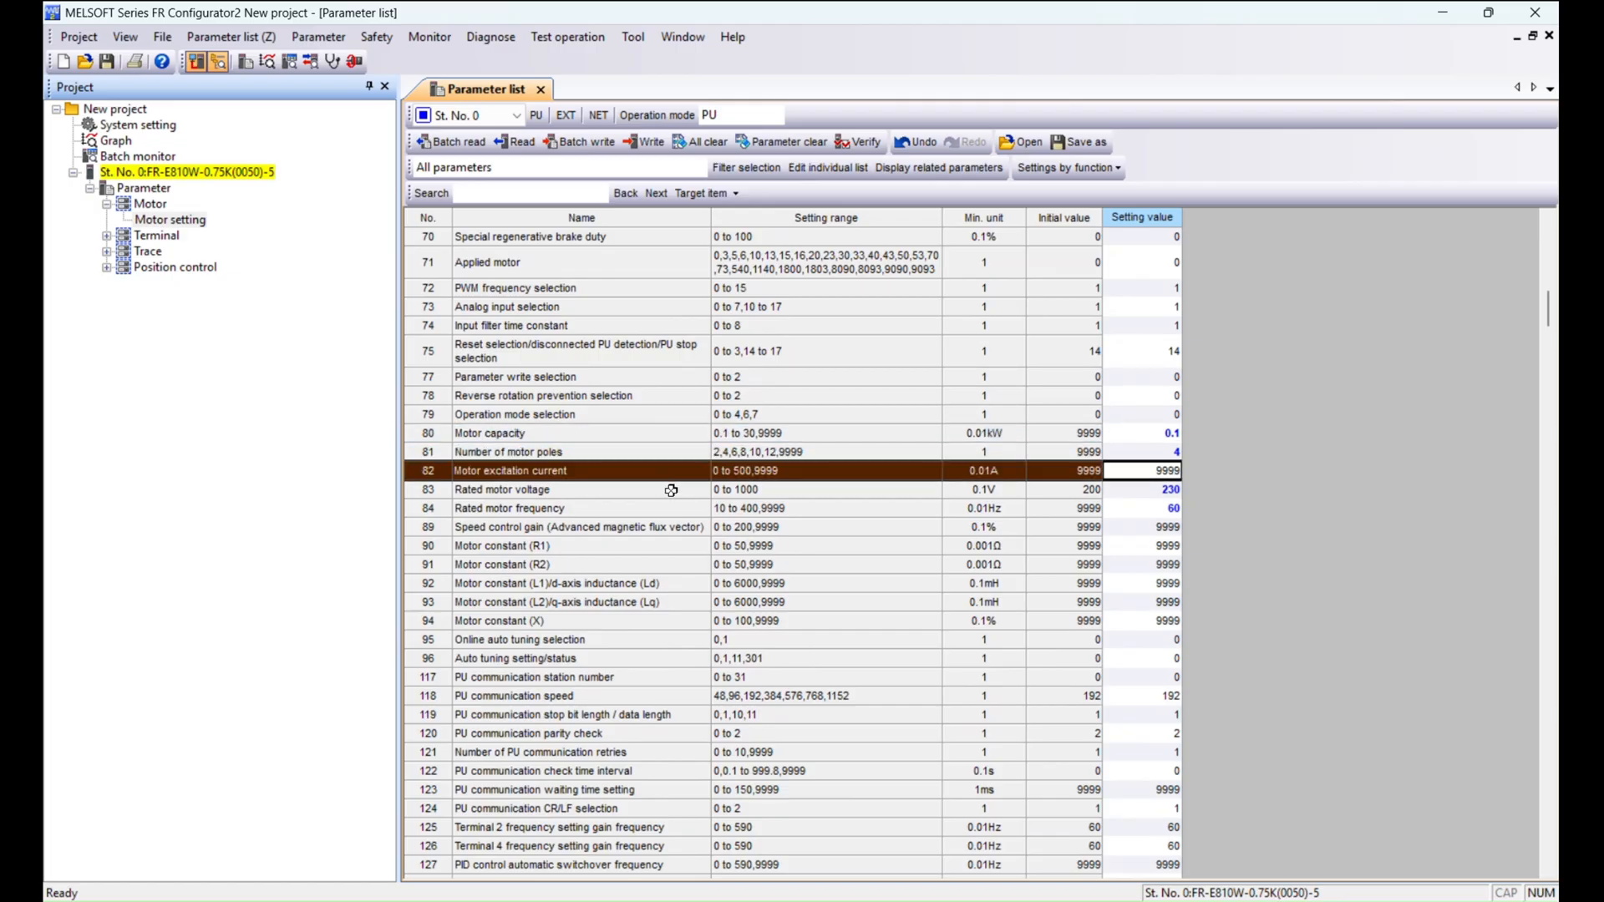
pyautogui.click(668, 491)
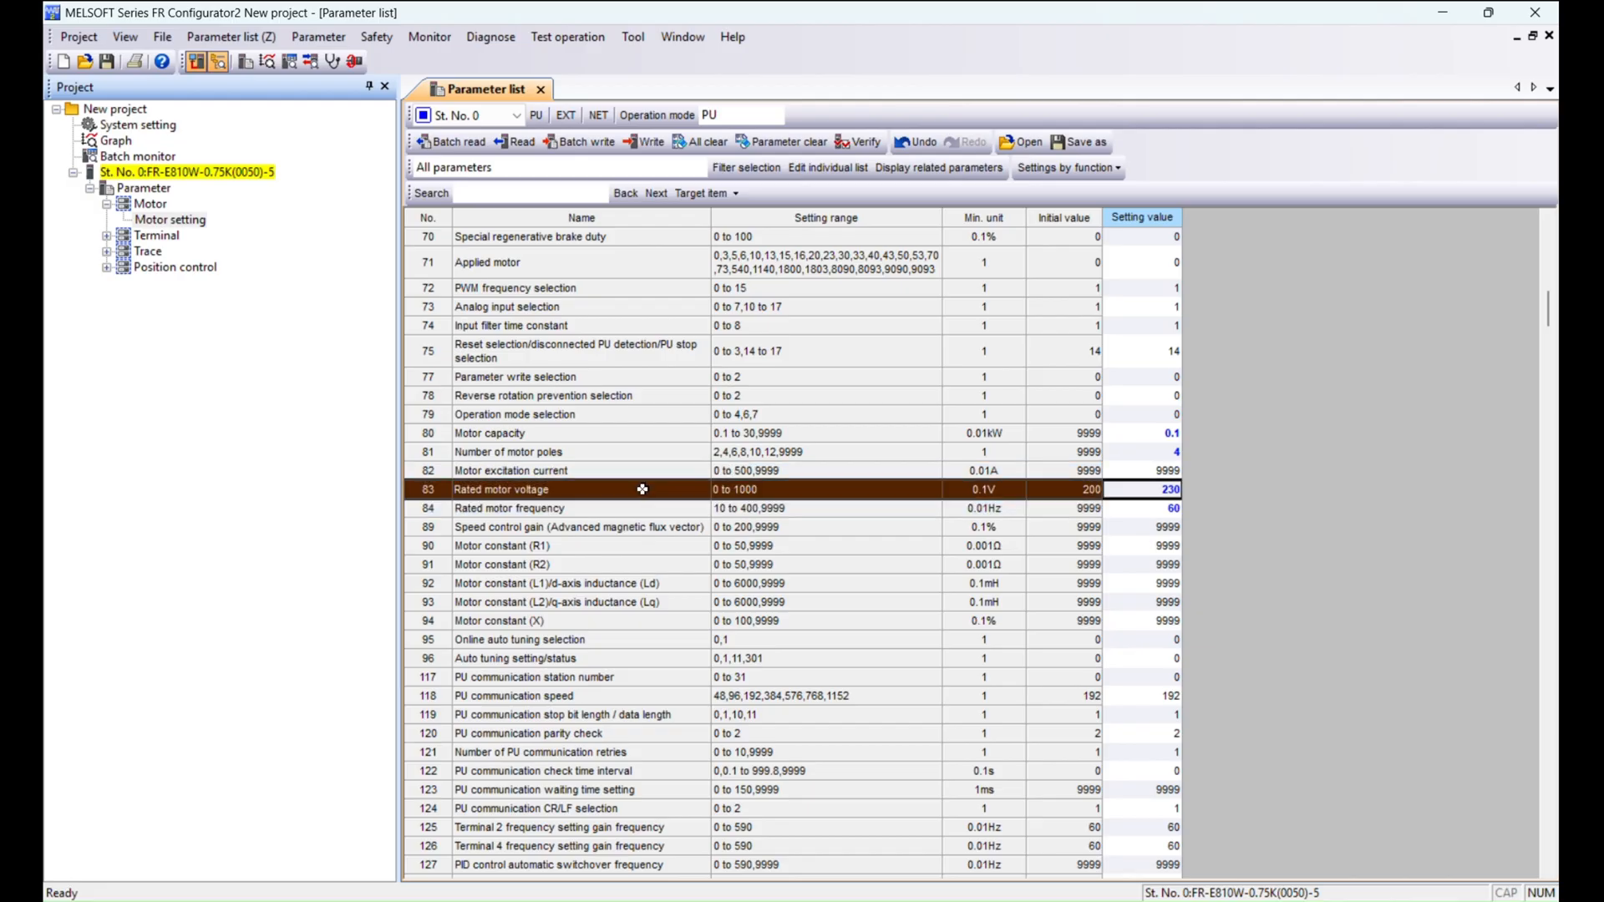
pyautogui.scroll(10, 673, 495)
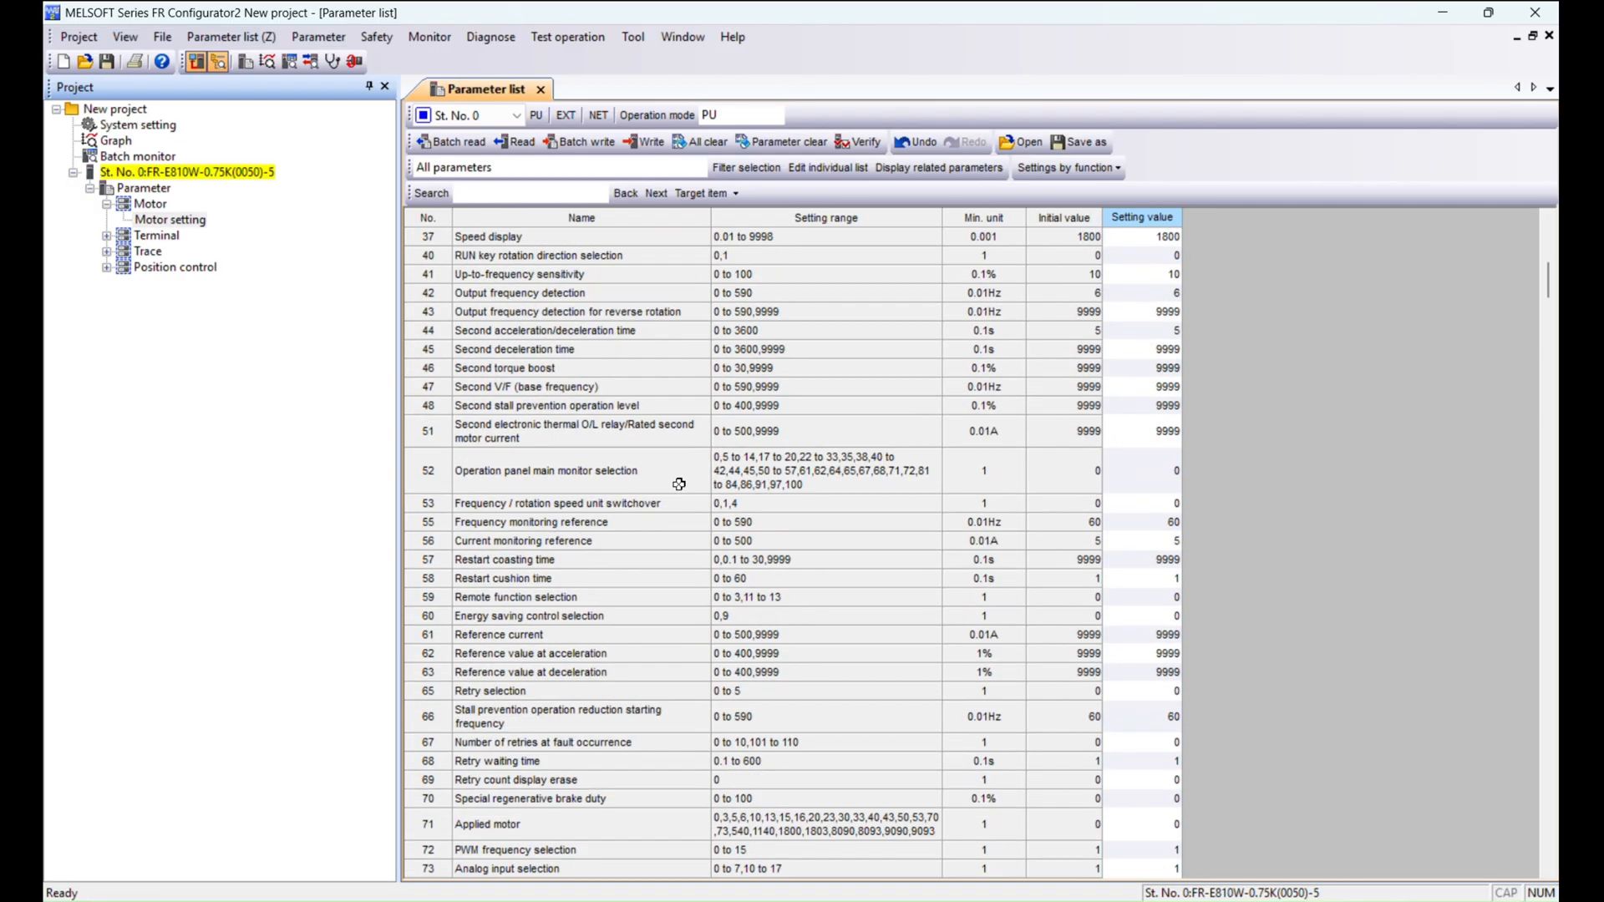
pyautogui.scroll(12, 679, 484)
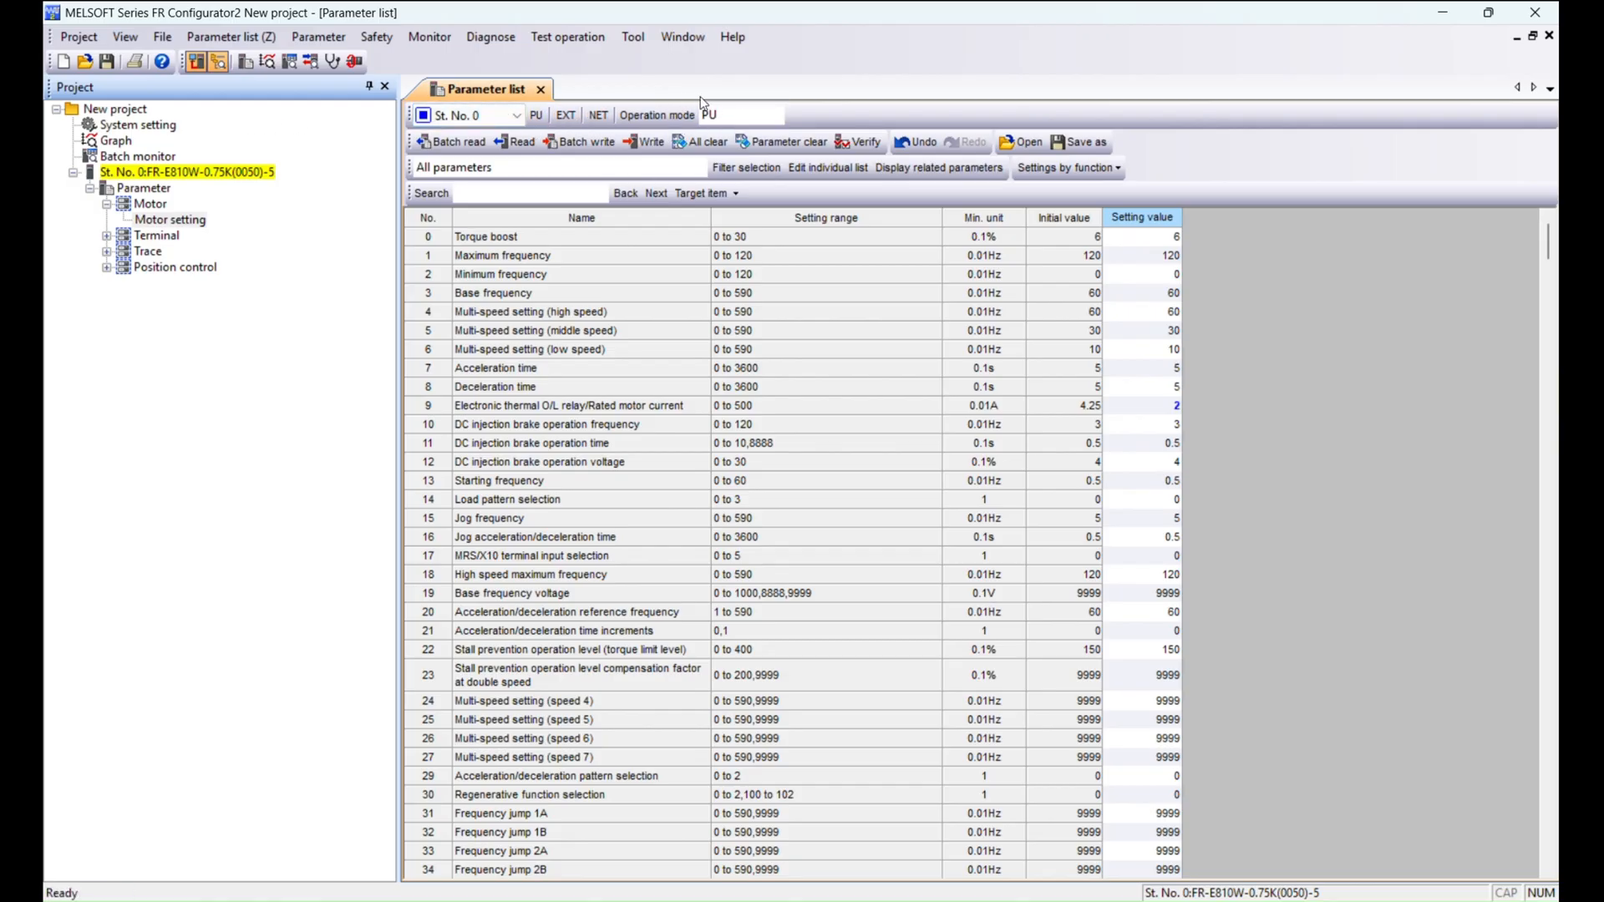
# Try to switch the inverter's operation mode from PU to EXT.
pyautogui.click(565, 119)
pyautogui.click(600, 117)
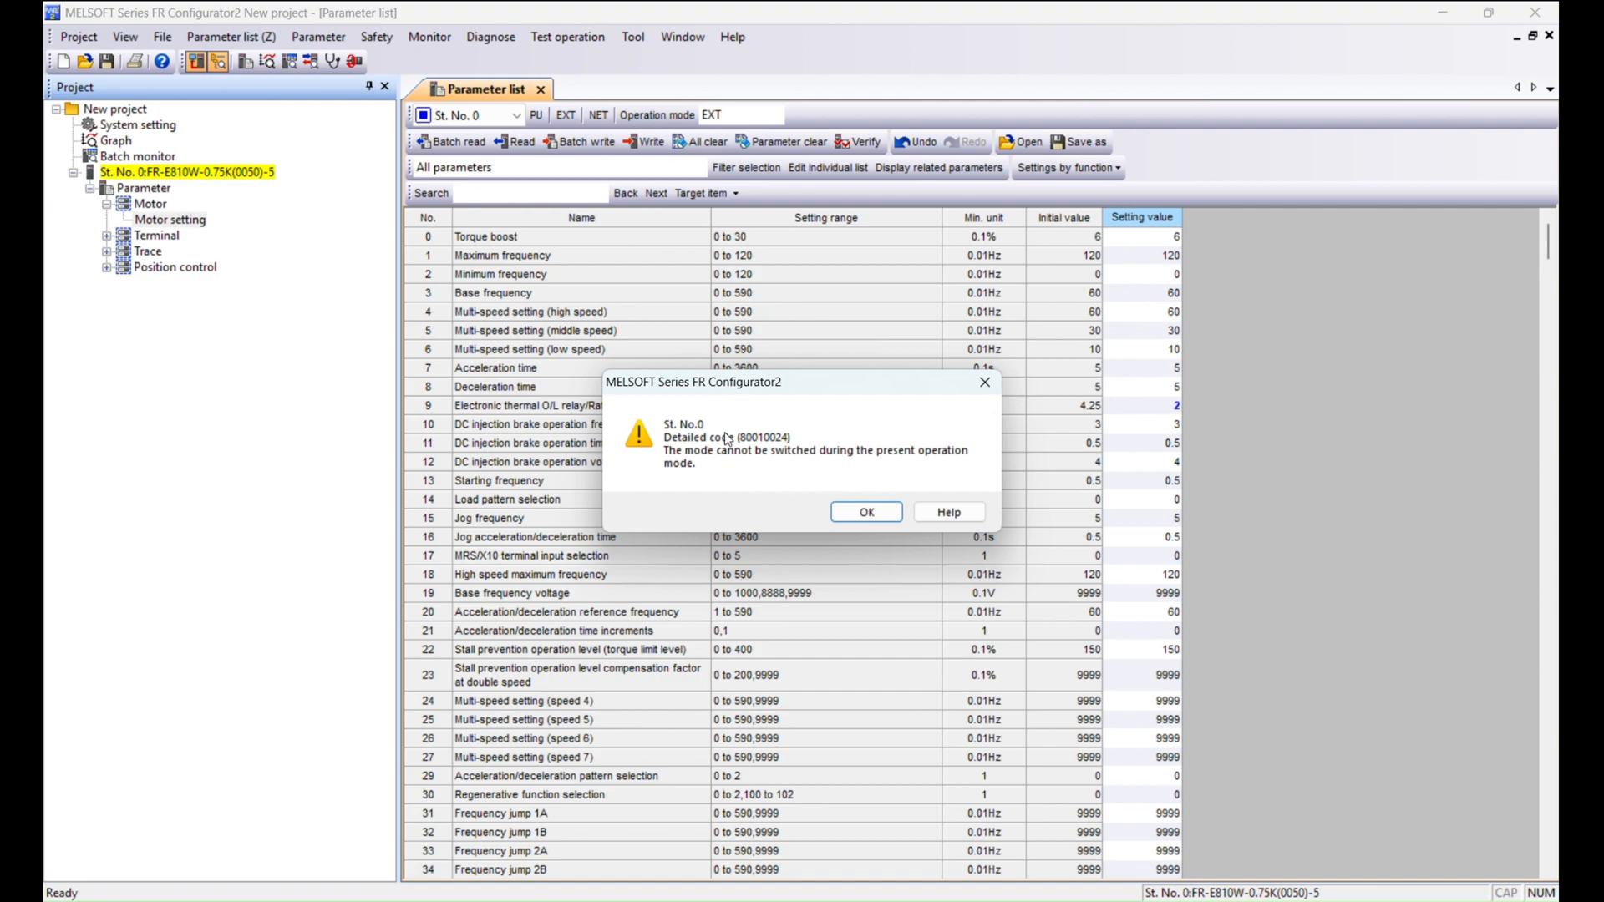
# Try to write a maximum frequency of 60 Hz (parameter 1) to the inverter.
pyautogui.click(864, 509)
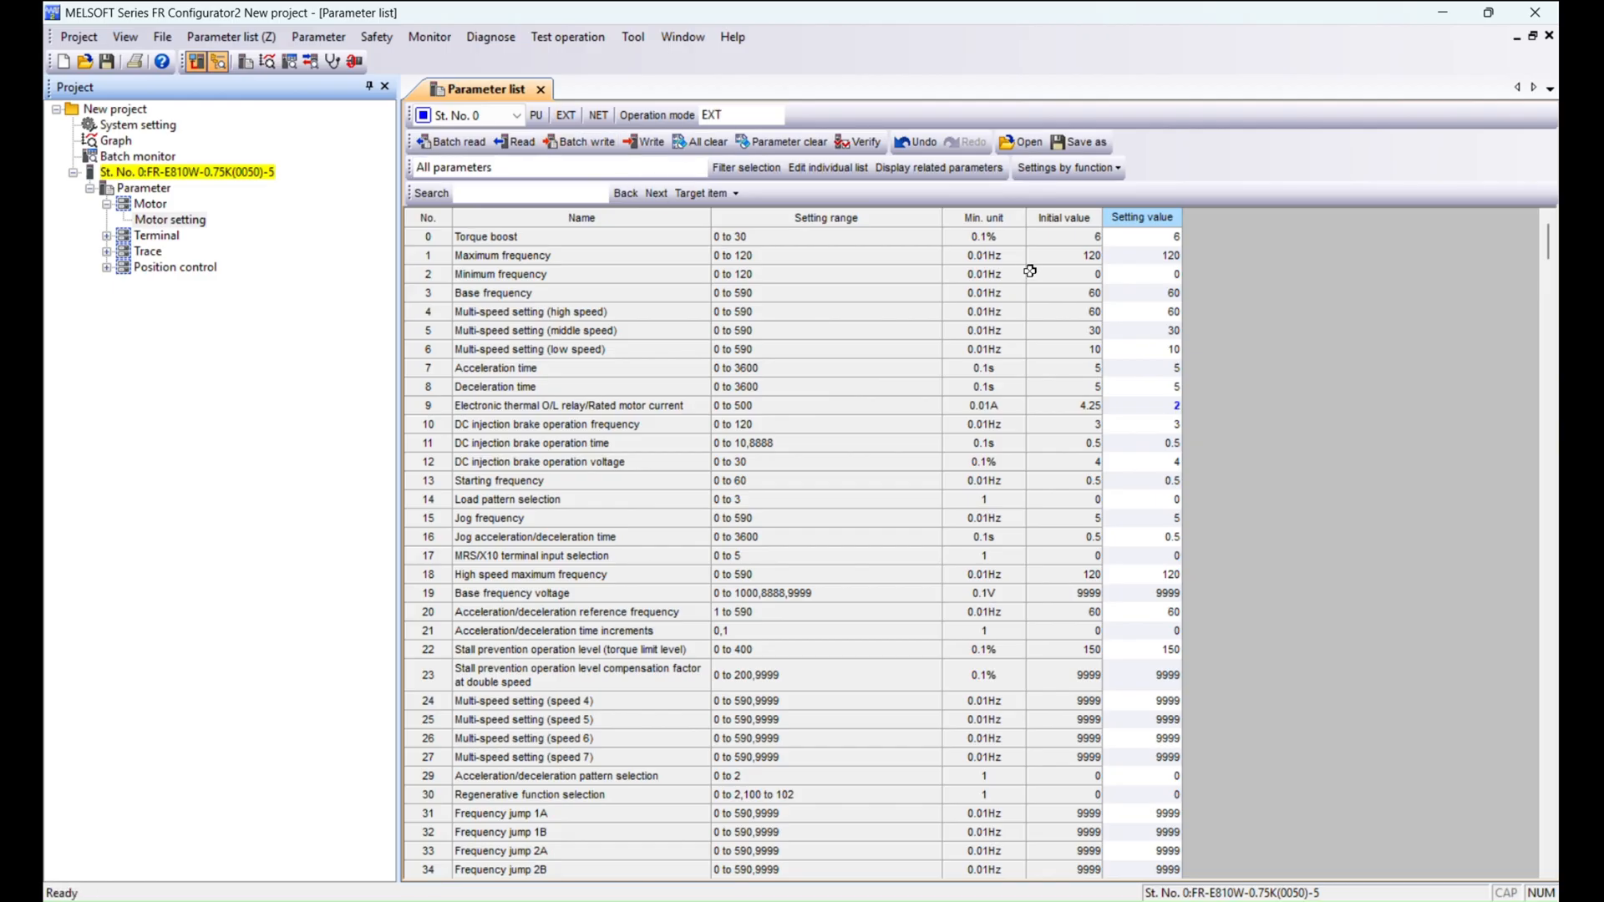
pyautogui.click(1163, 257)
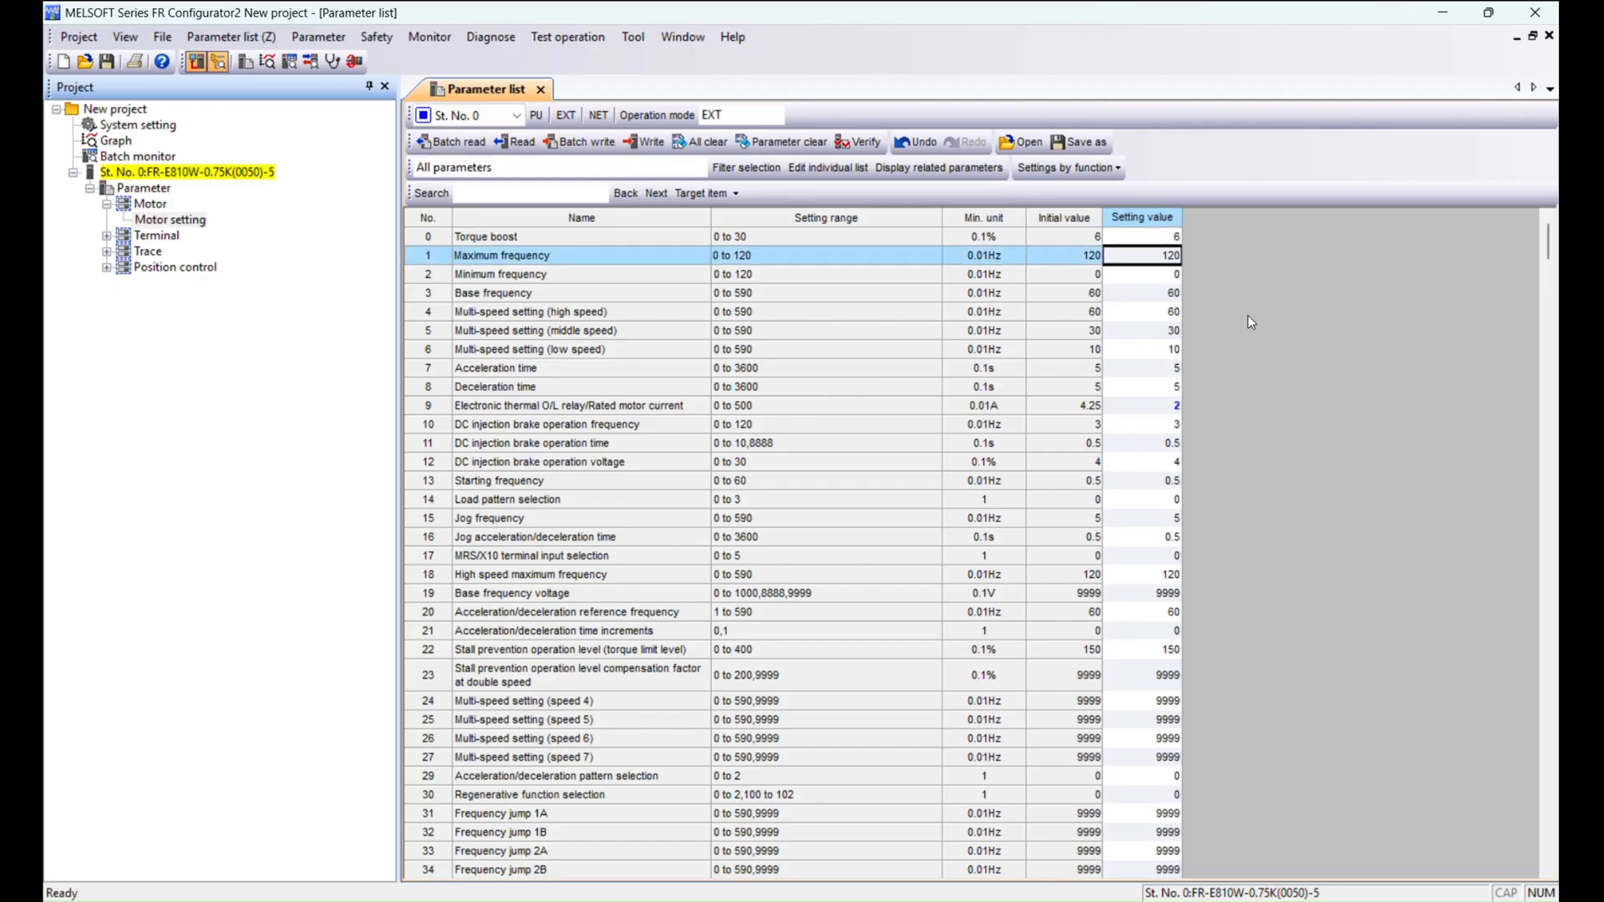
pyautogui.write('60')
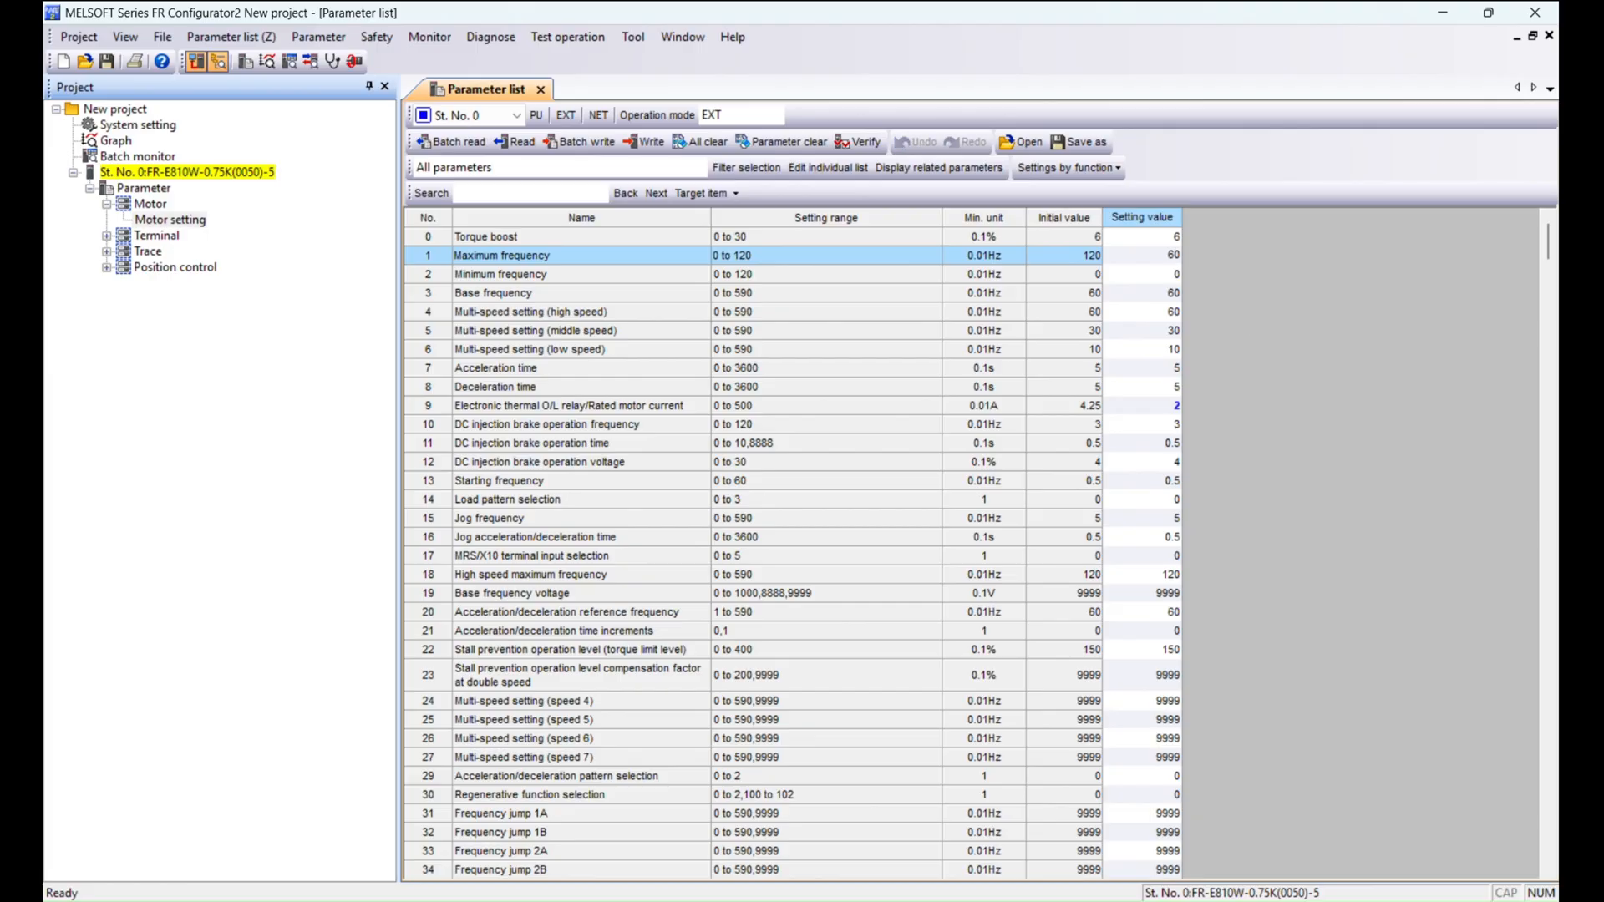
pyautogui.press('Return')
pyautogui.click(1136, 252)
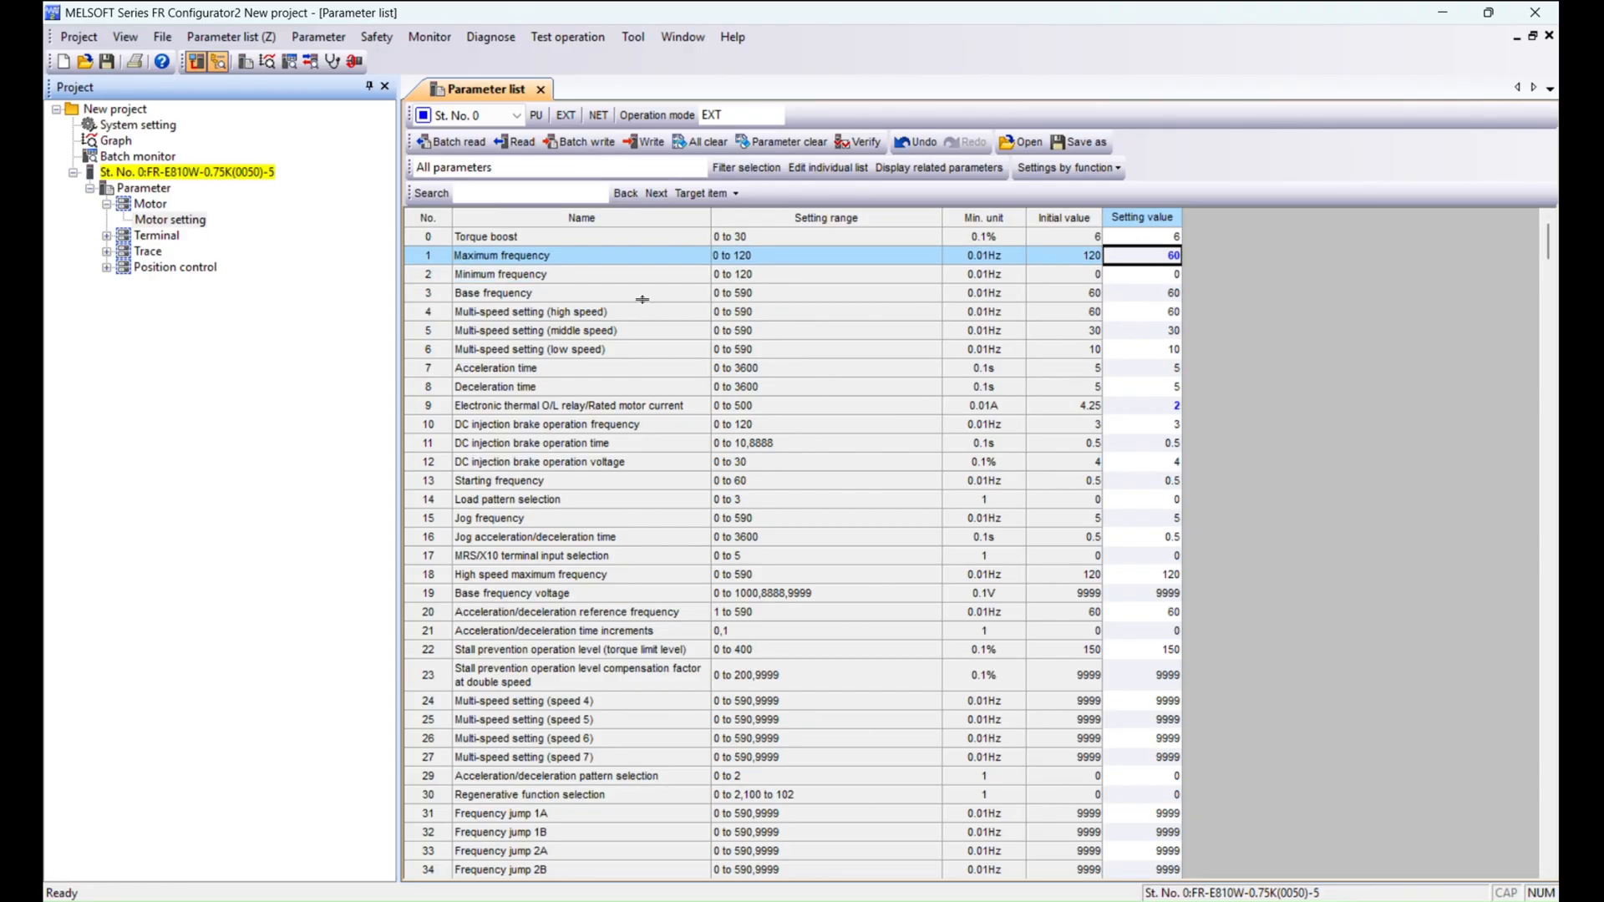
pyautogui.click(643, 141)
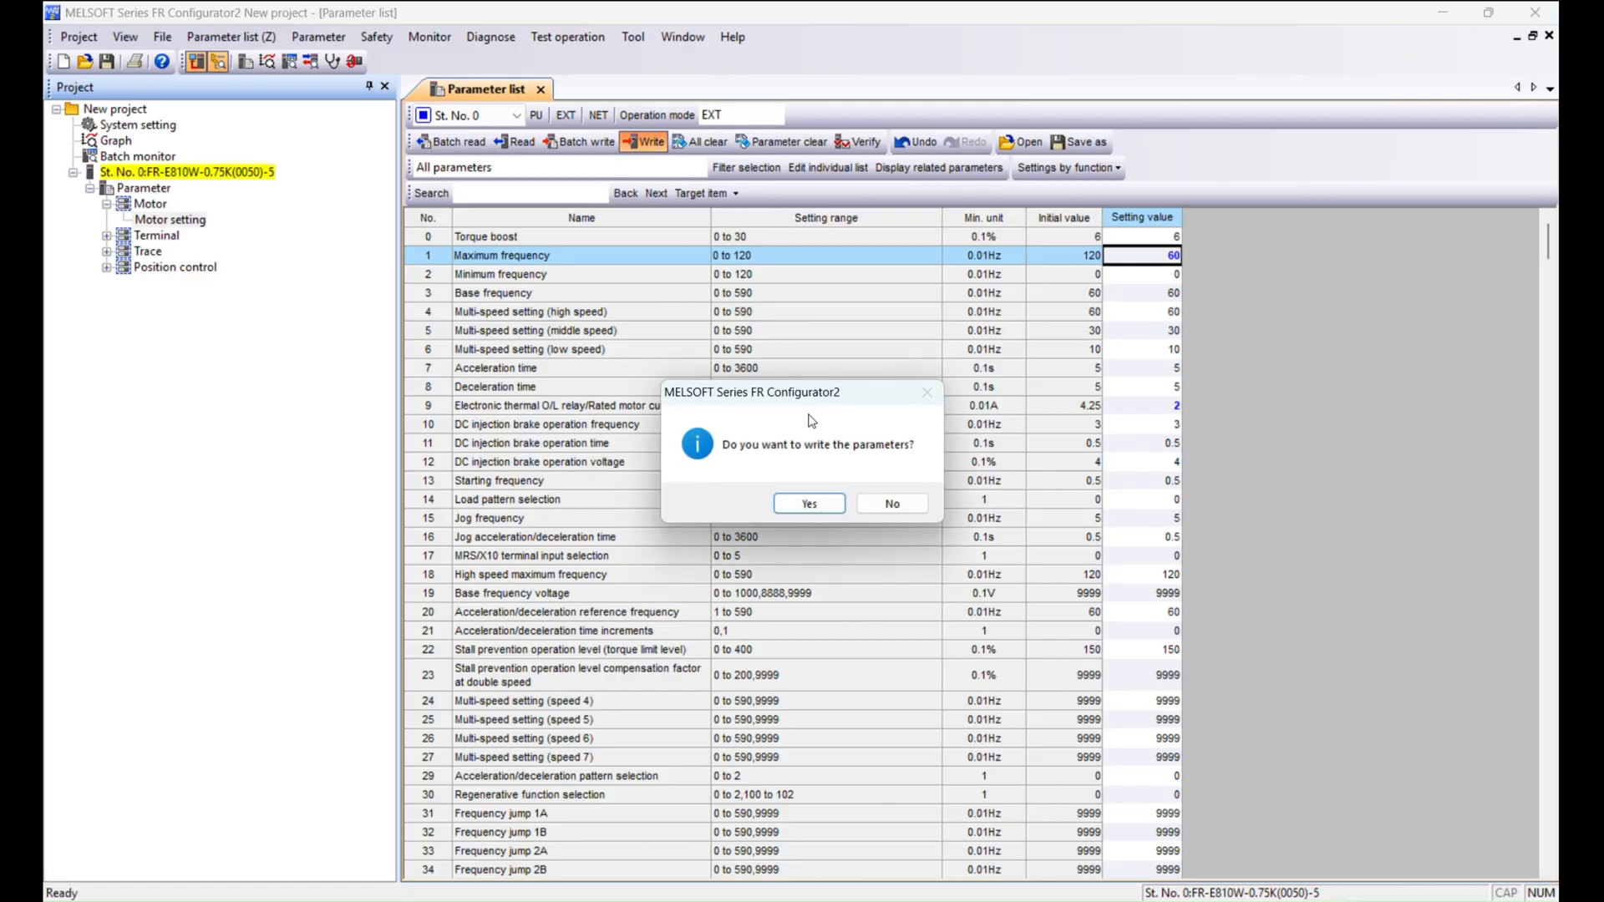
pyautogui.click(812, 503)
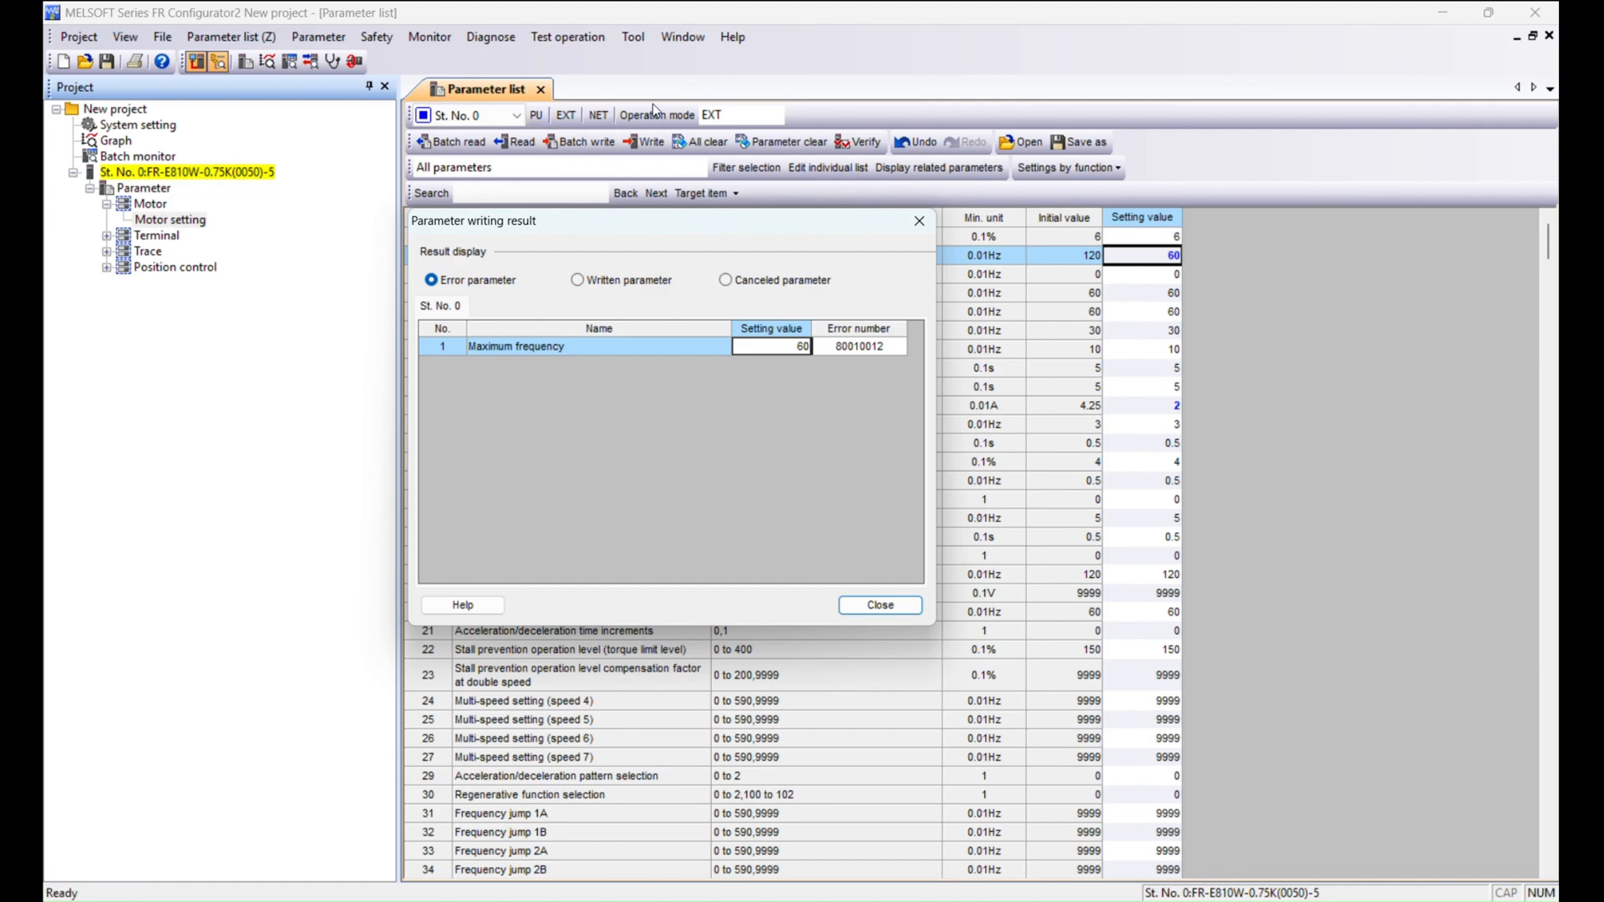
pyautogui.click(919, 221)
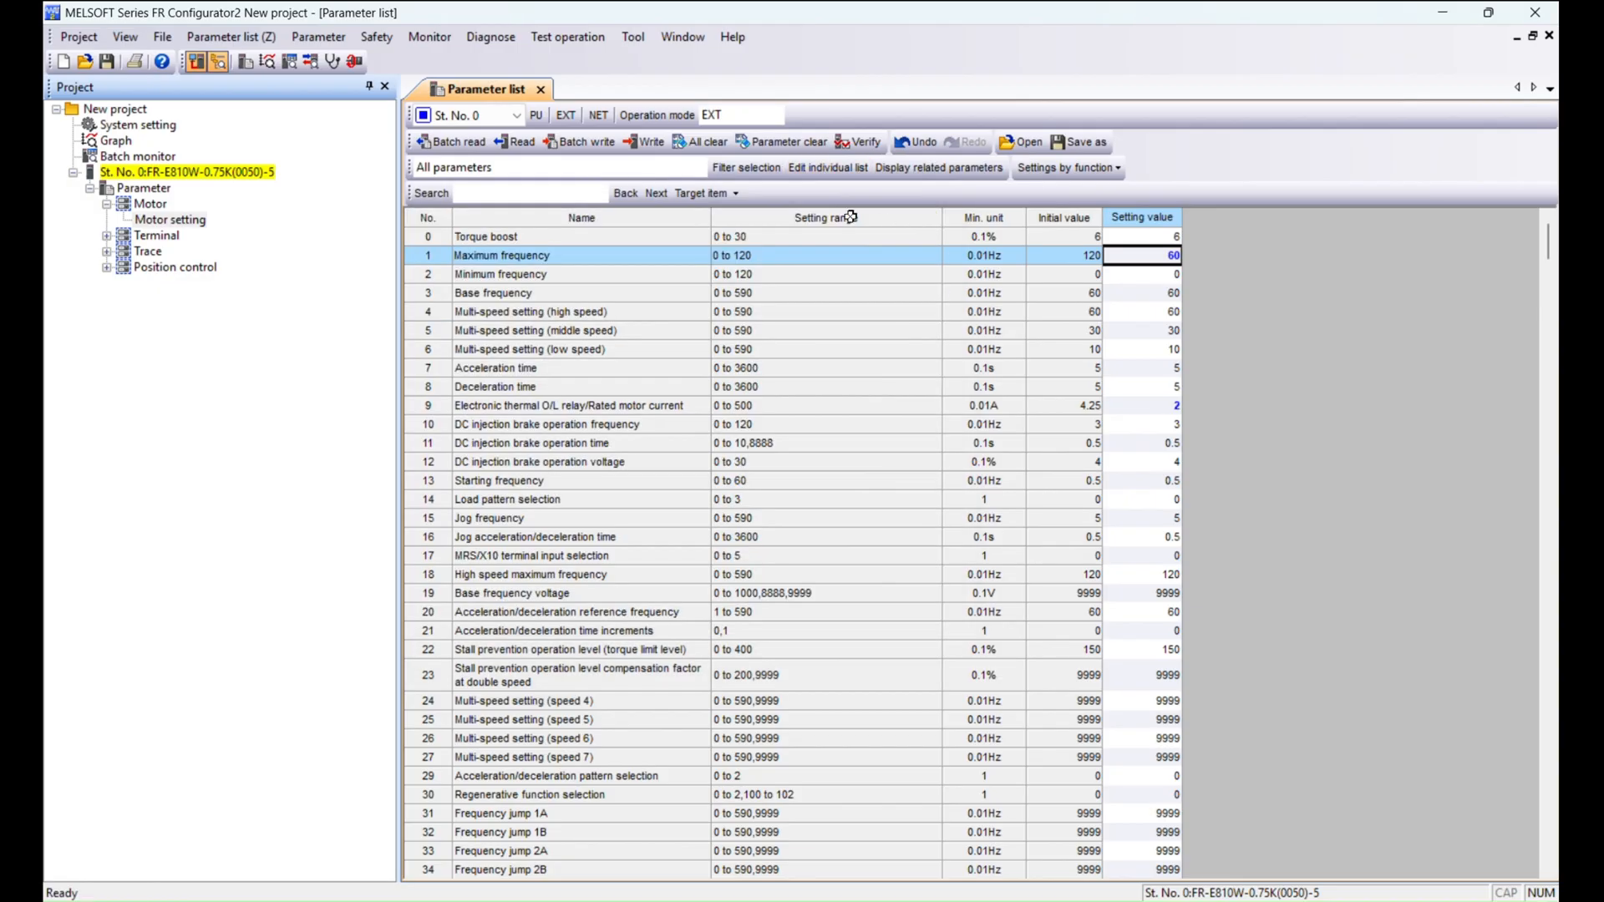
# Set parameter 77, Parameter write selection, to 2 and write it to the inverter.
pyautogui.click(536, 115)
pyautogui.click(555, 122)
pyautogui.scroll(-5, 986, 431)
pyautogui.scroll(-18, 986, 430)
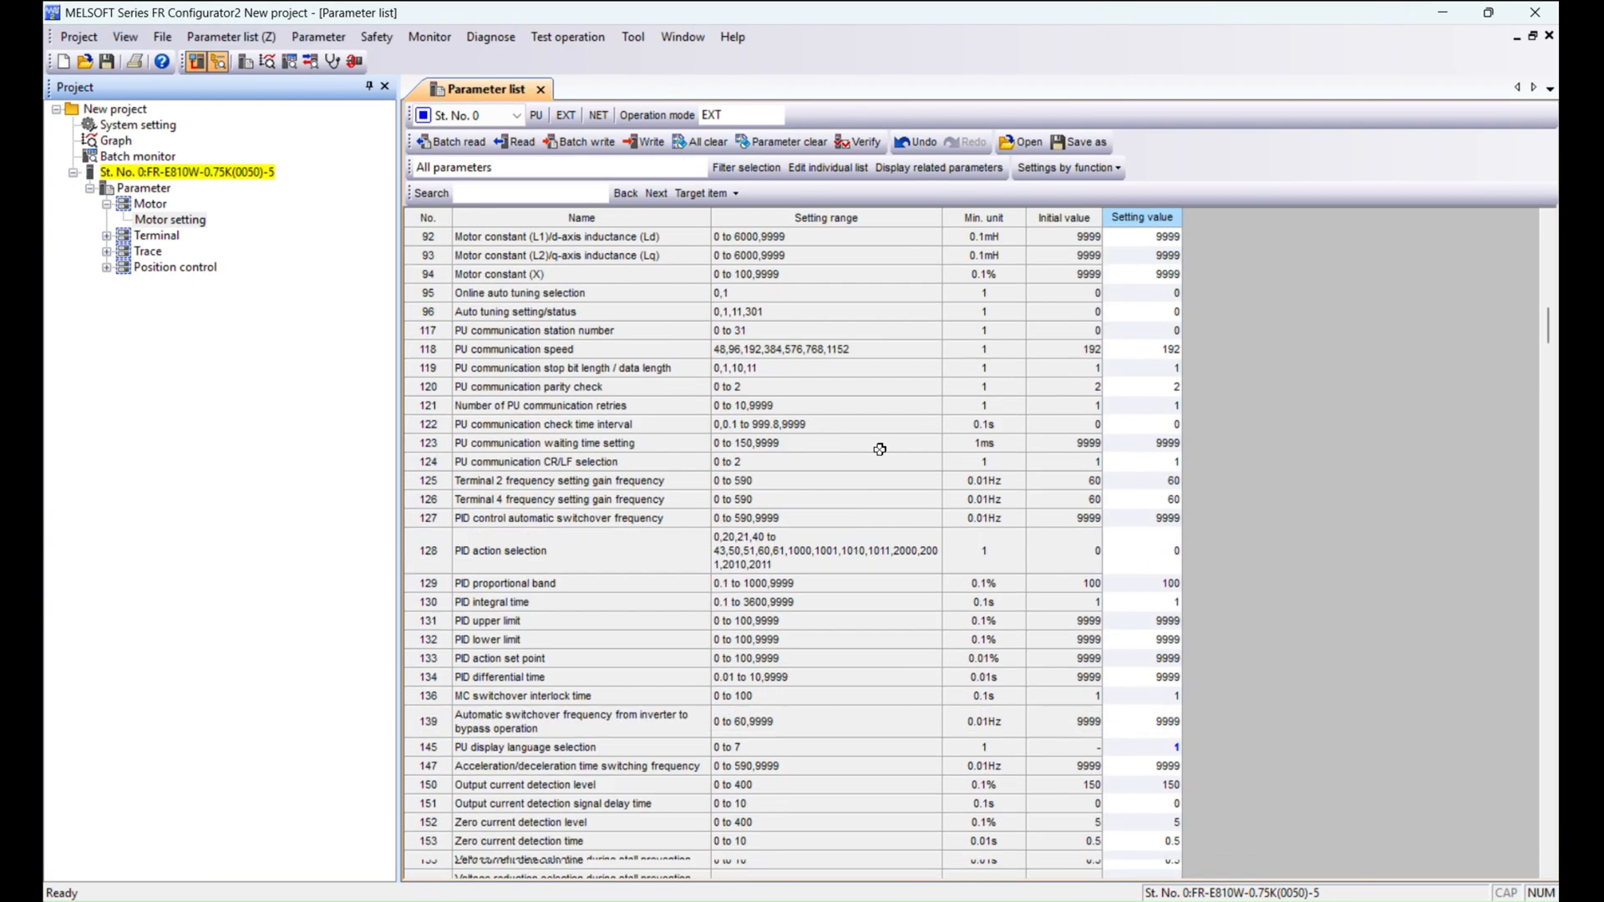
pyautogui.scroll(6, 792, 480)
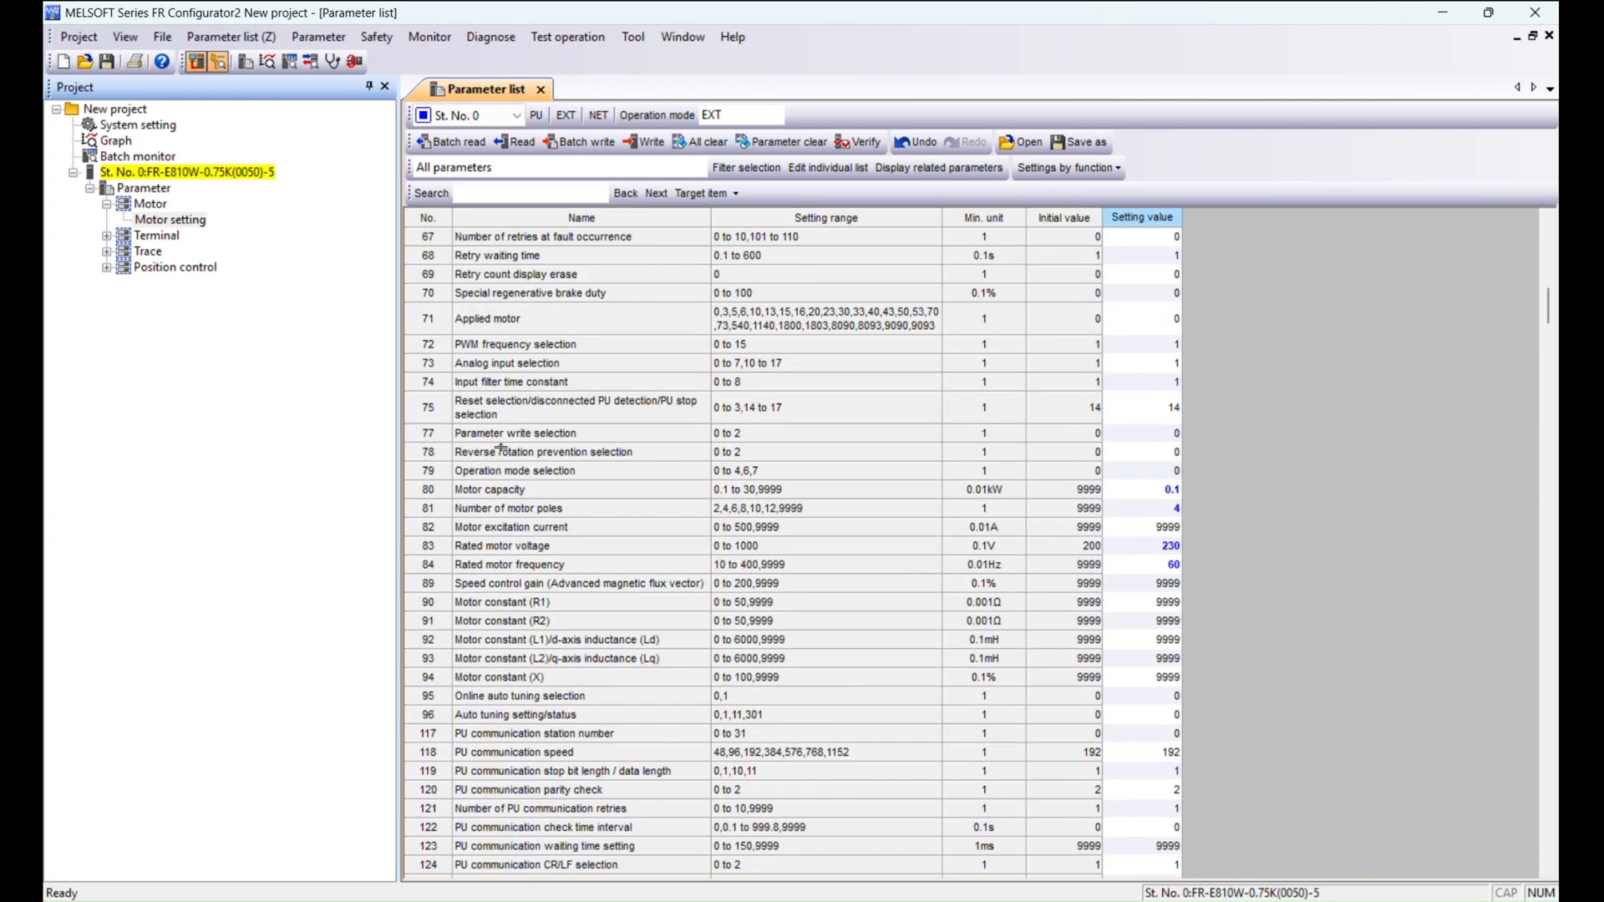
pyautogui.click(499, 436)
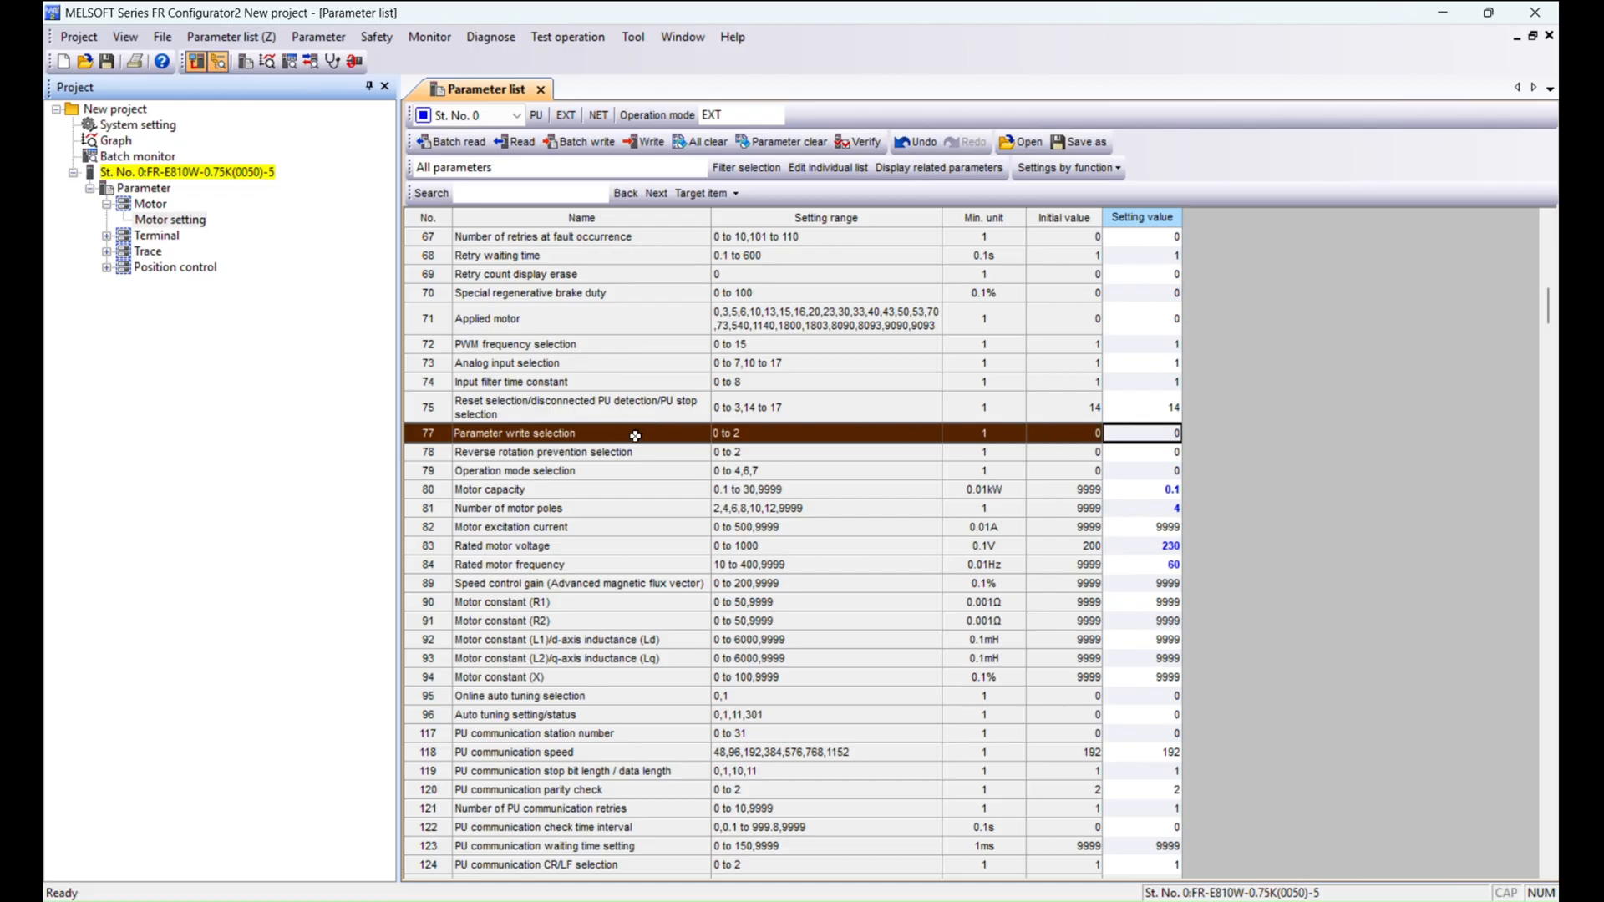
pyautogui.click(1138, 428)
pyautogui.press('BackSpace')
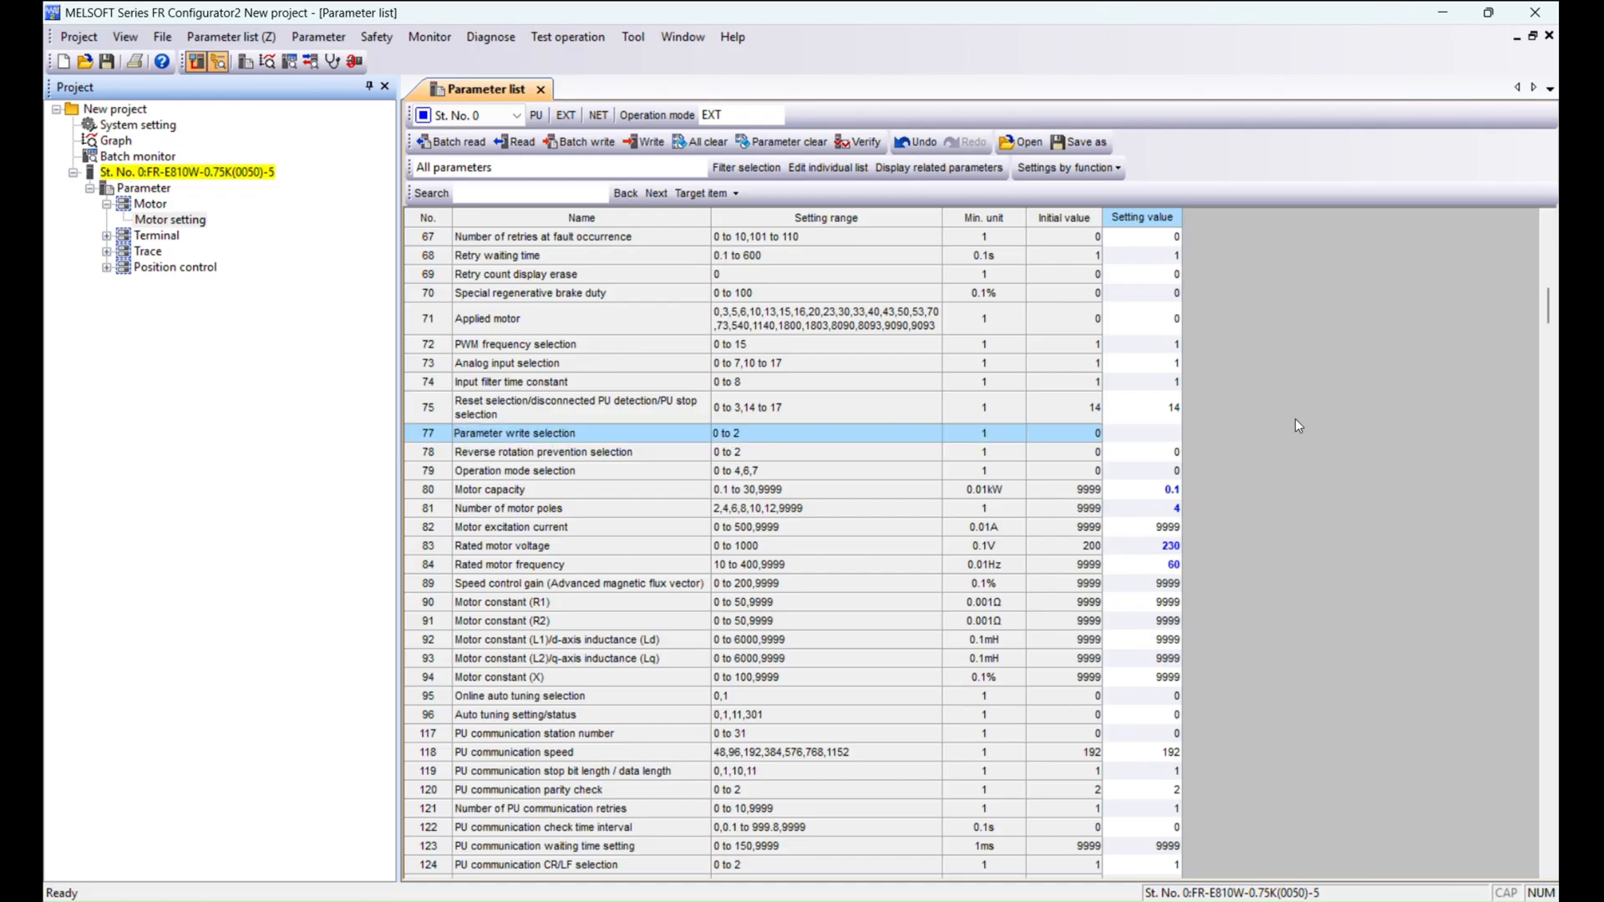
pyautogui.write('2')
pyautogui.press('Return')
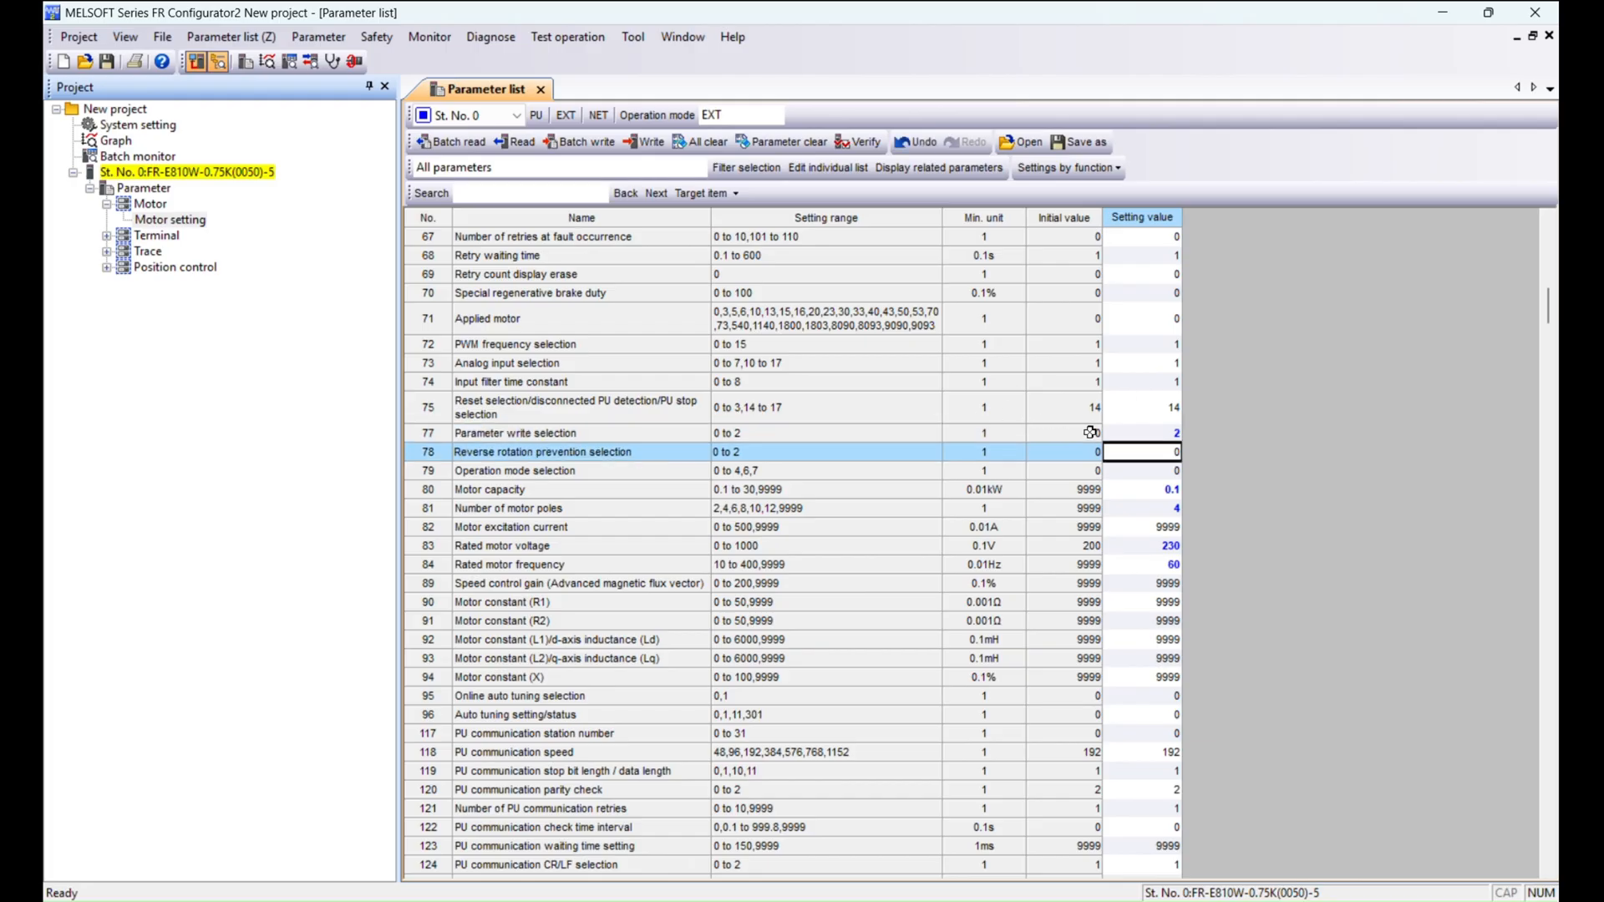
pyautogui.click(1111, 434)
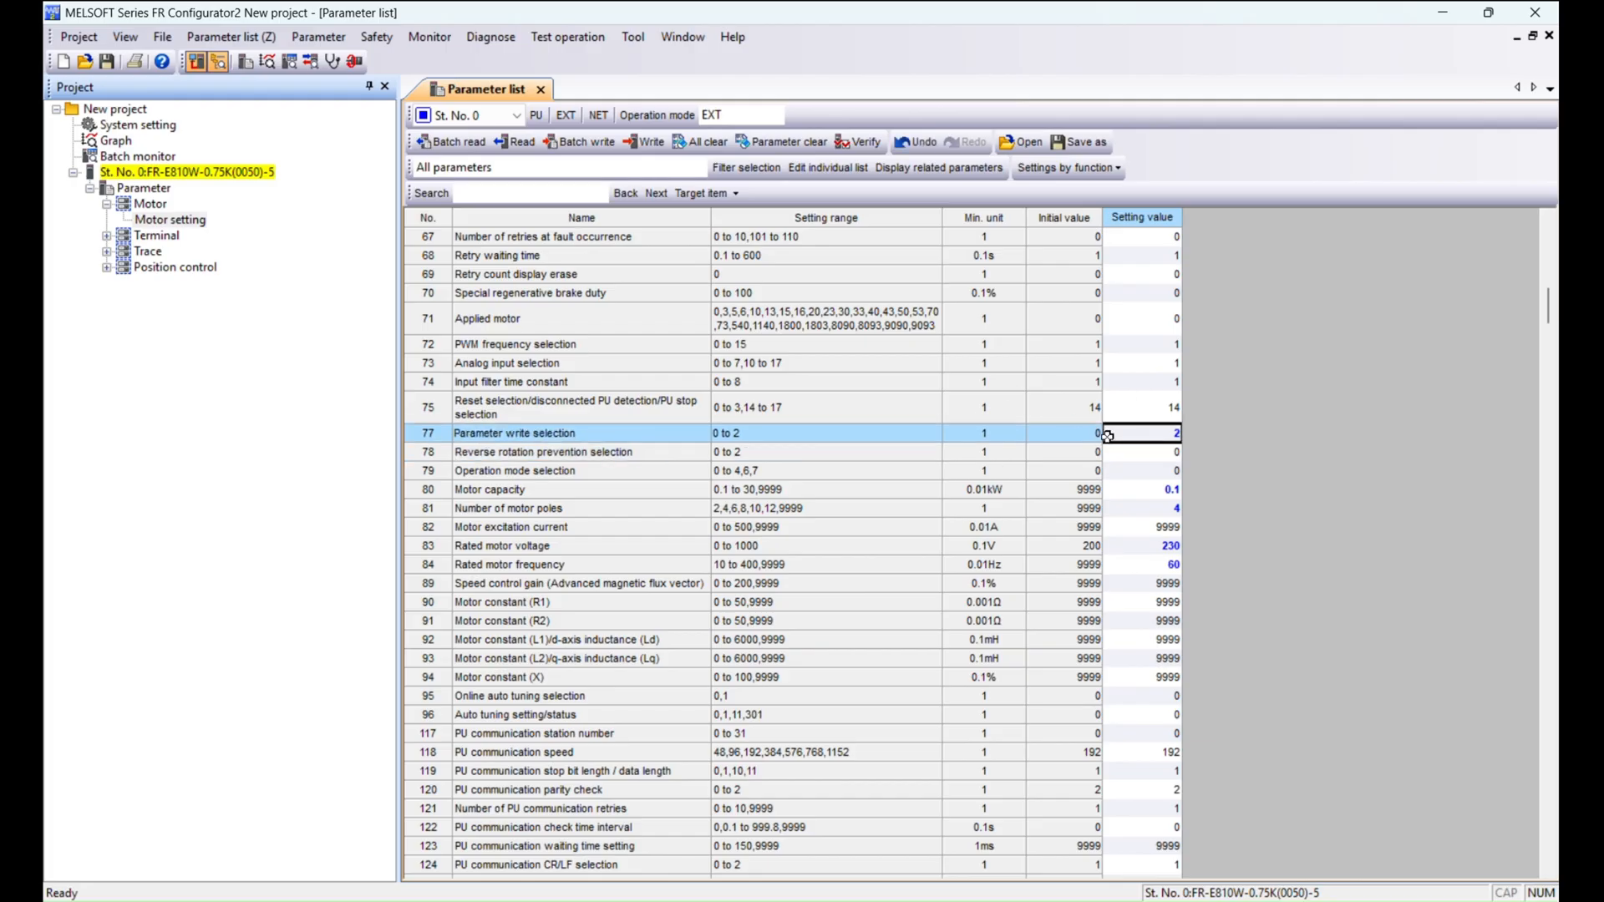
pyautogui.click(656, 150)
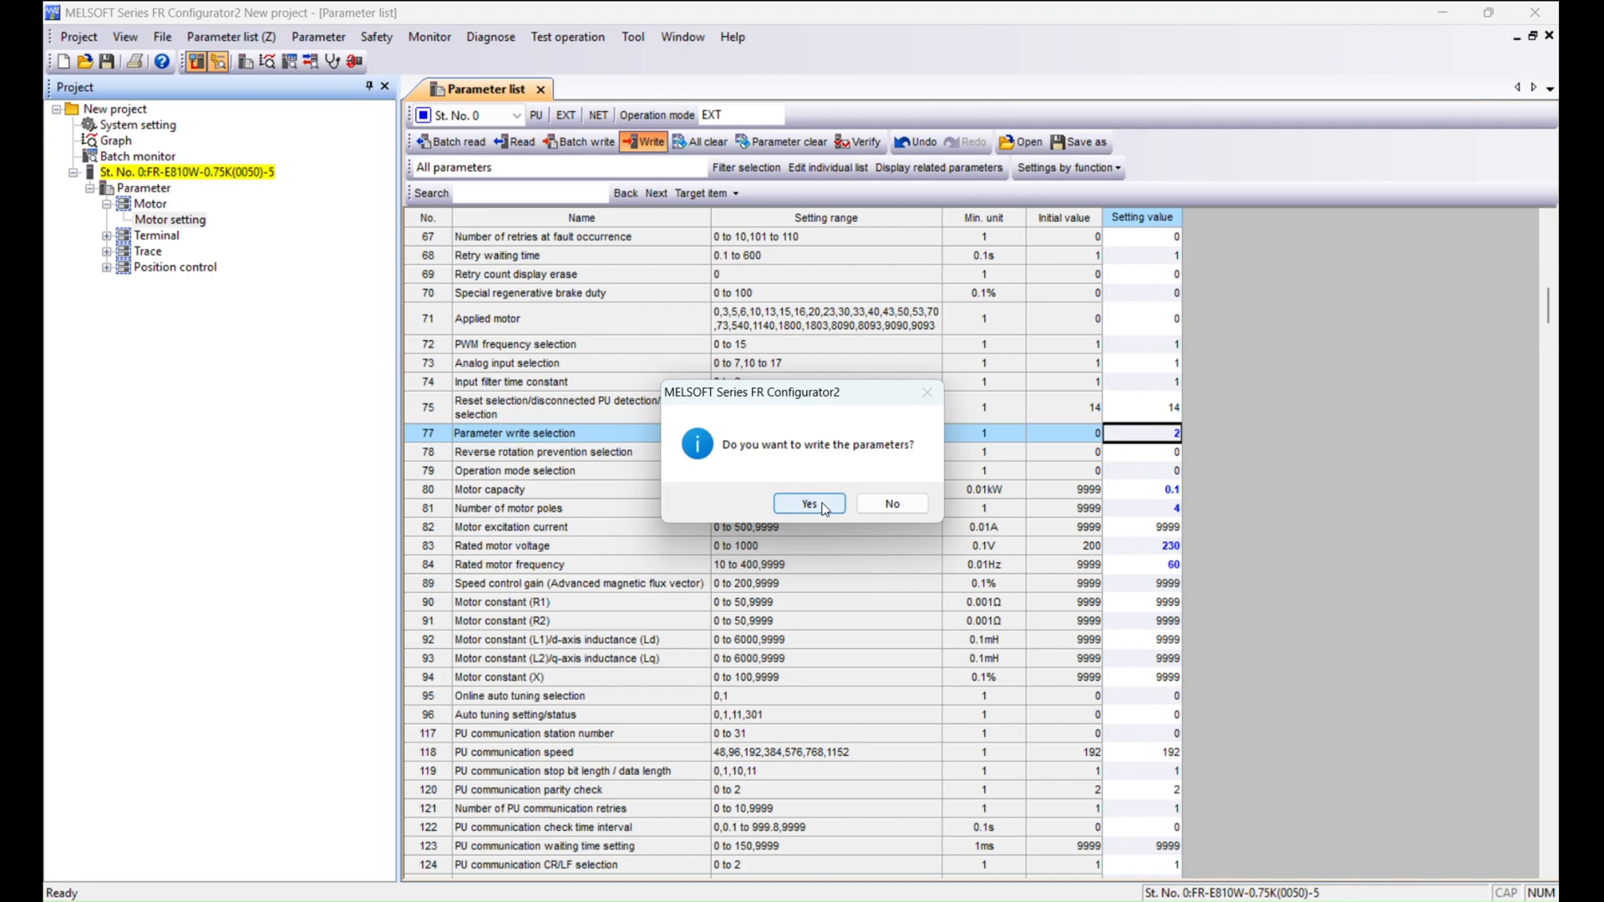
pyautogui.click(823, 509)
# Read all parameters back from the inverter into the list.
pyautogui.scroll(10, 923, 458)
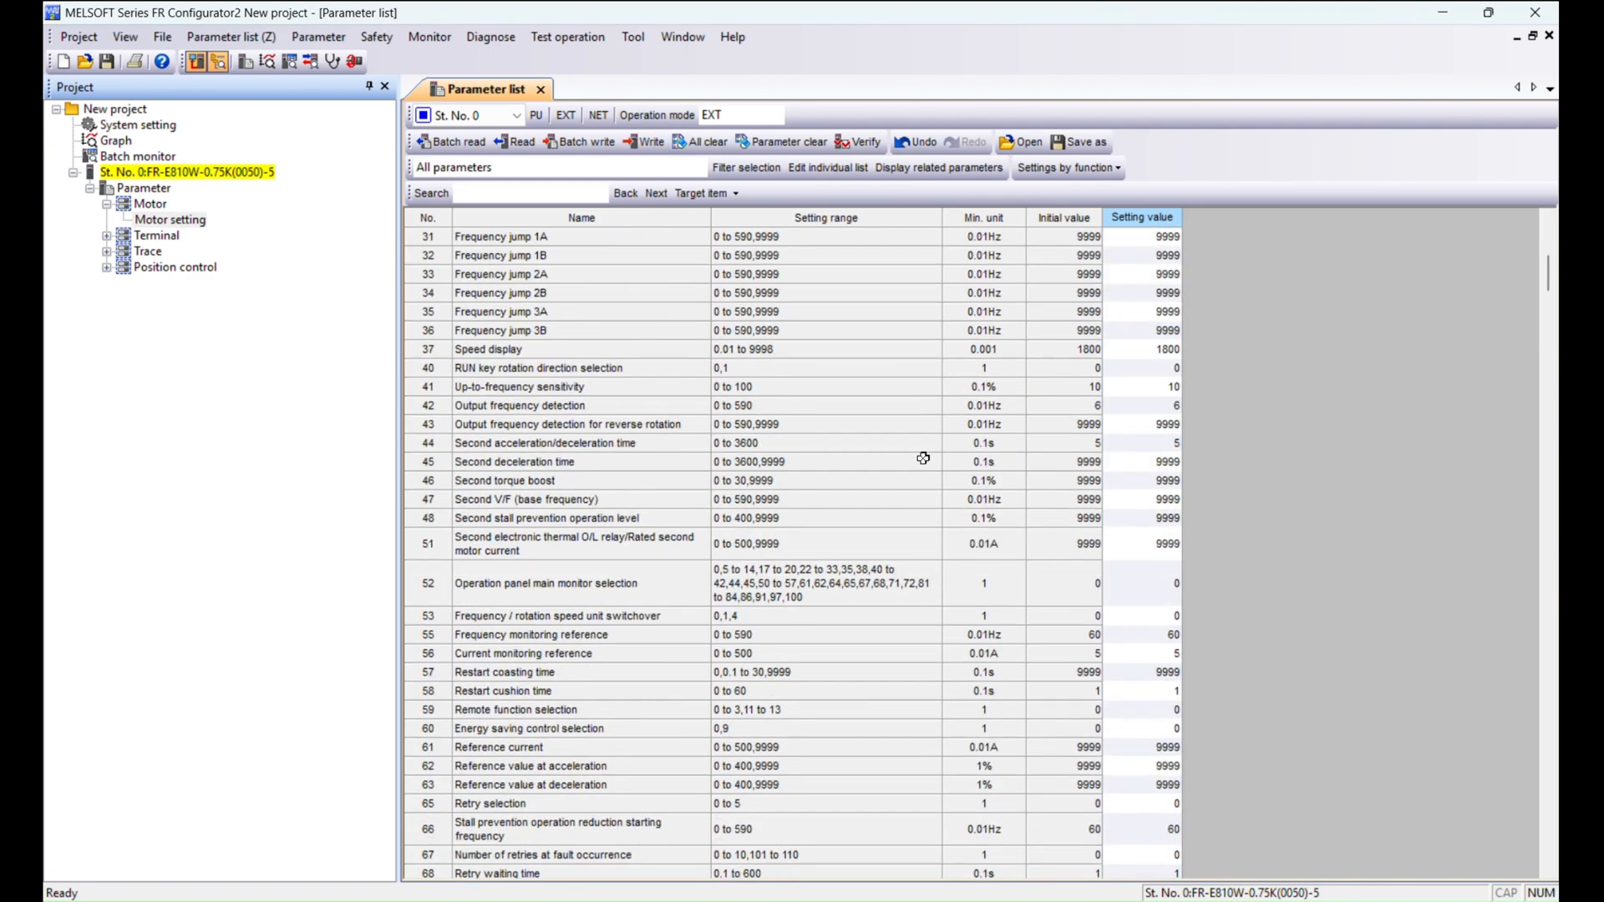
pyautogui.scroll(10, 923, 457)
pyautogui.click(1170, 254)
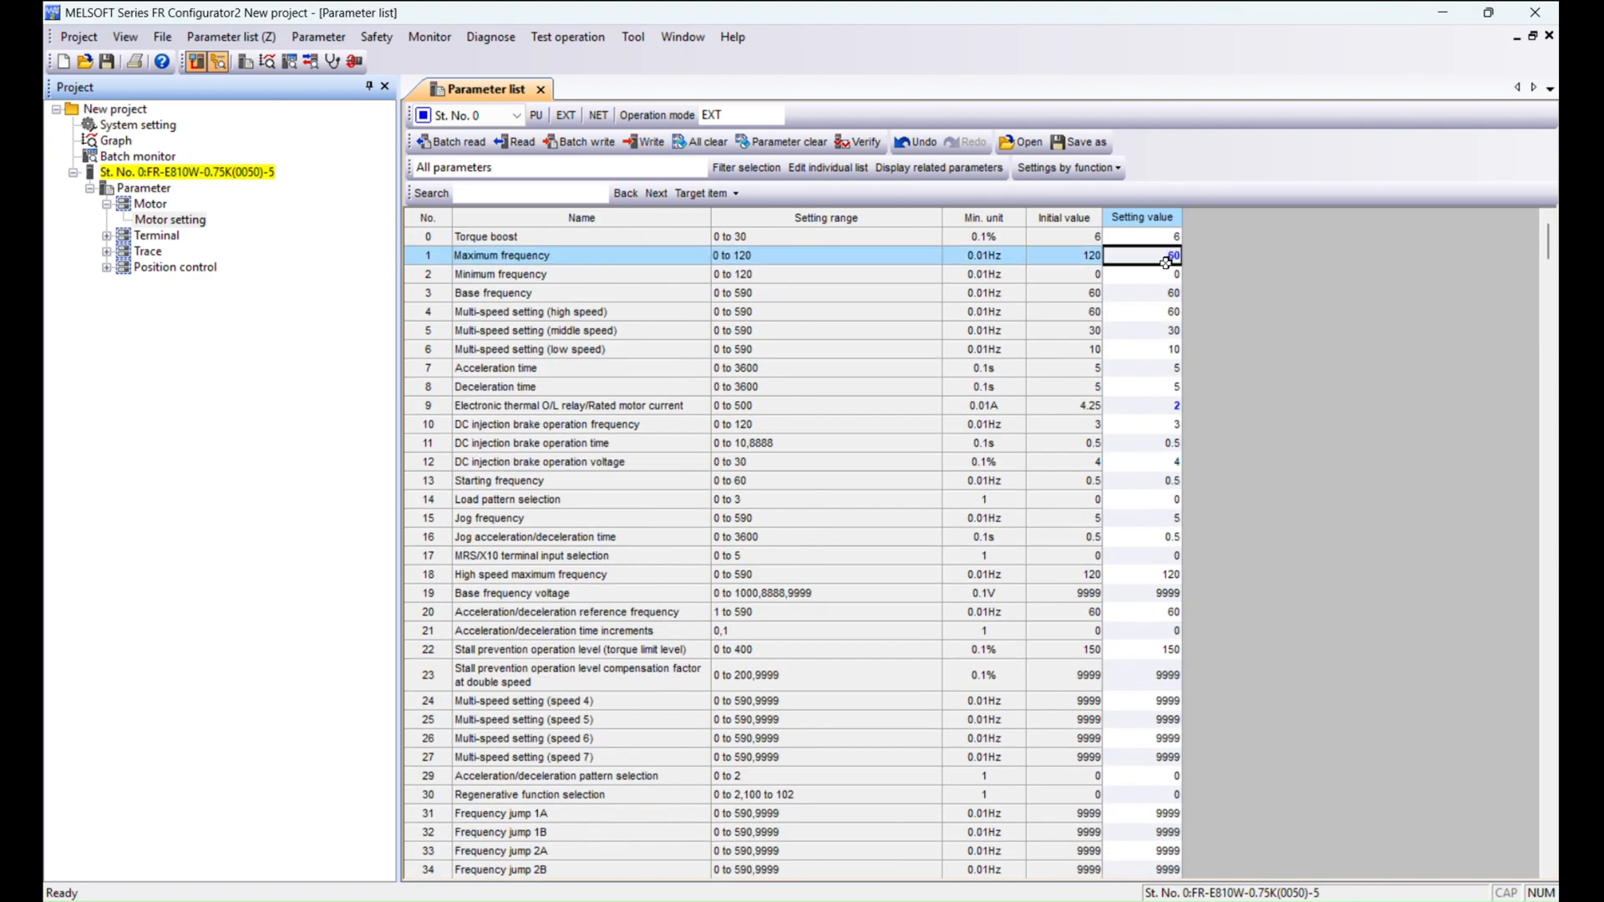
pyautogui.click(574, 144)
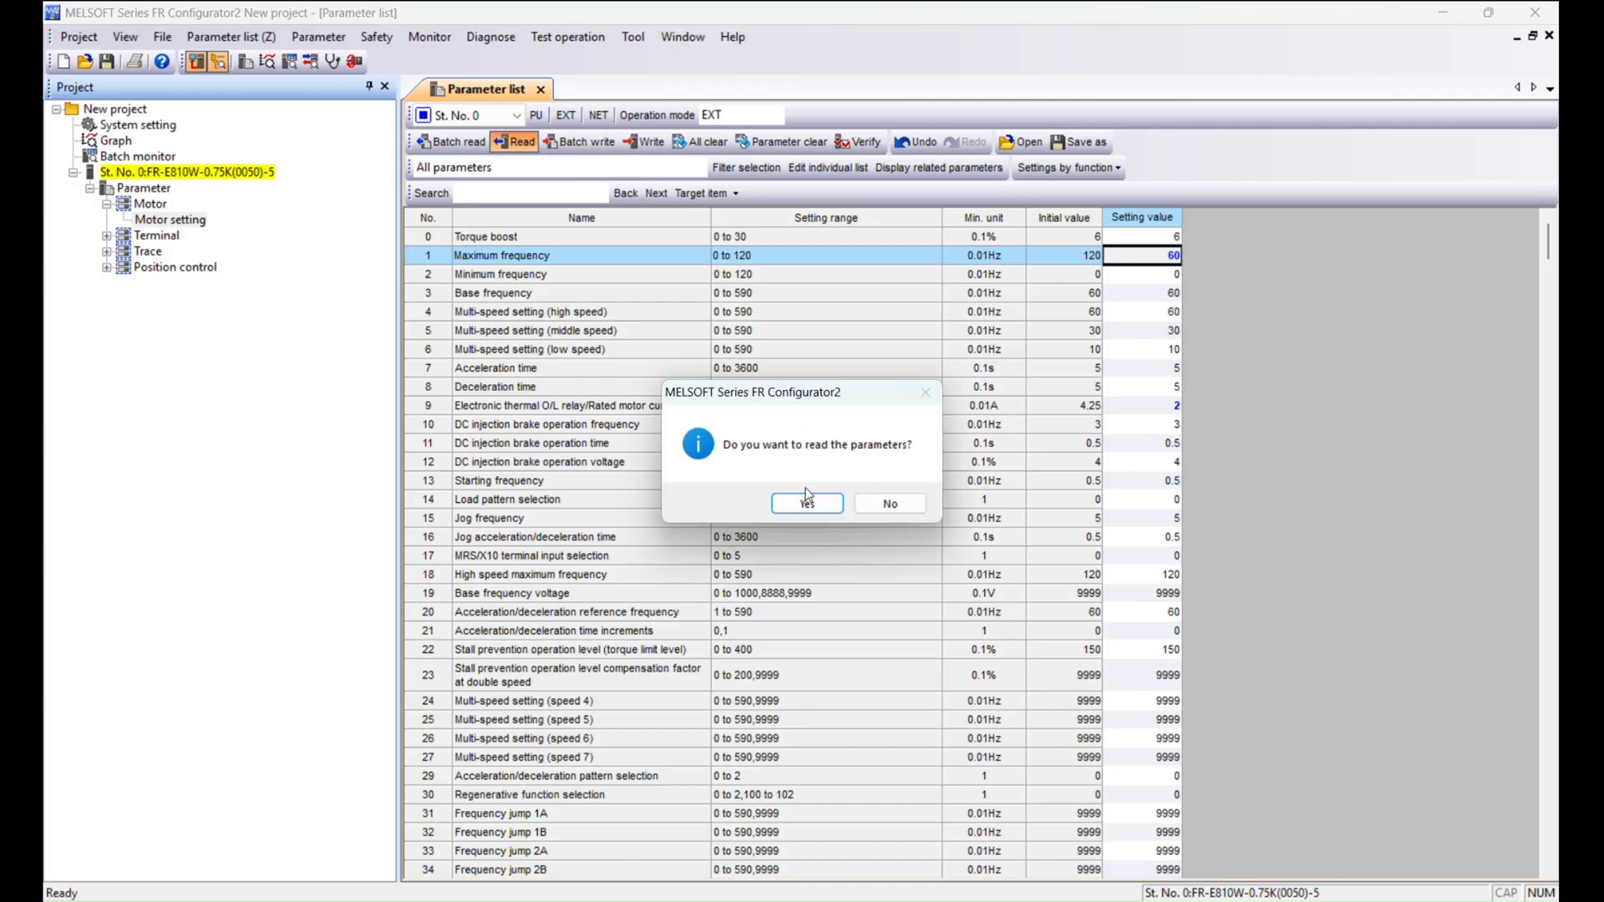
pyautogui.click(817, 501)
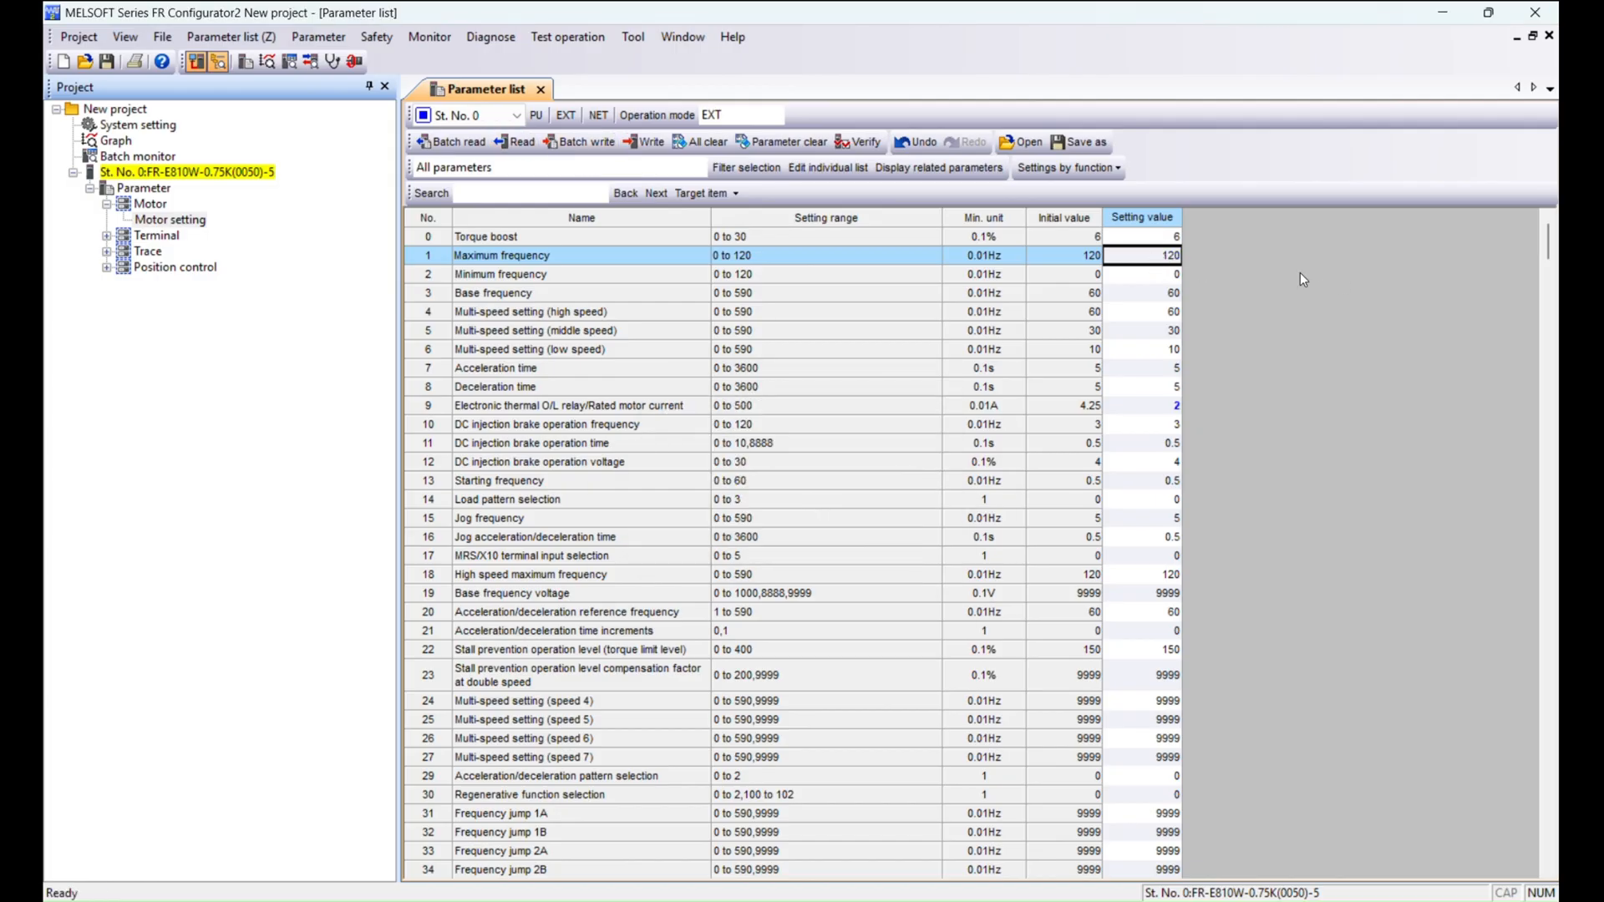
# Set the maximum frequency to 60 and write it to the inverter without refreshing the display.
pyautogui.press('Escape')
pyautogui.write('60')
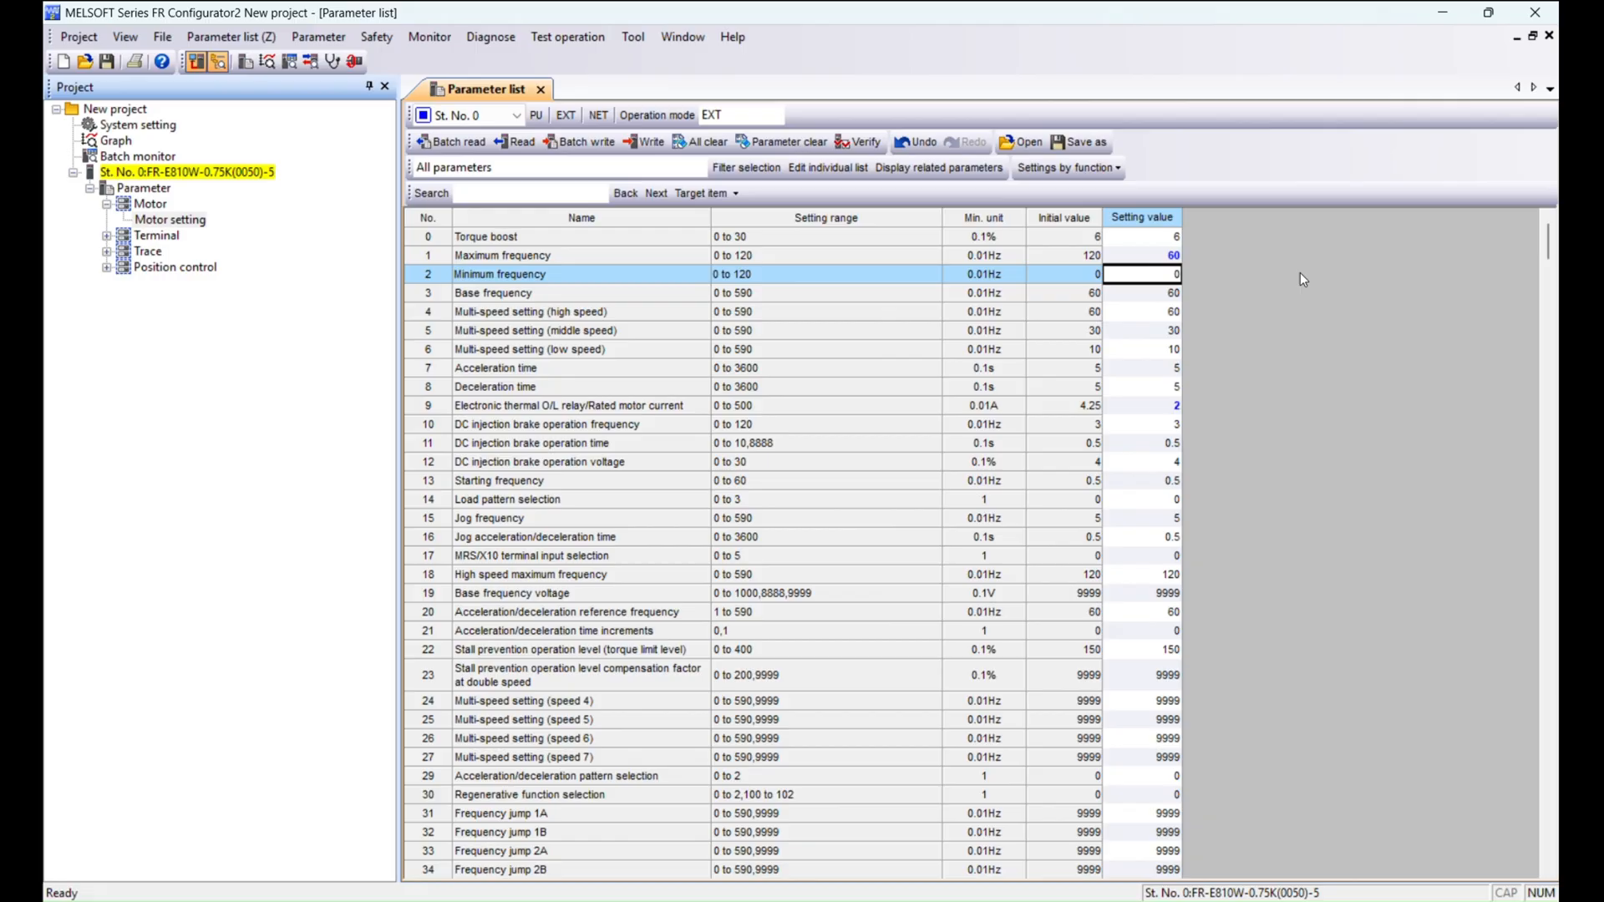
pyautogui.click(643, 142)
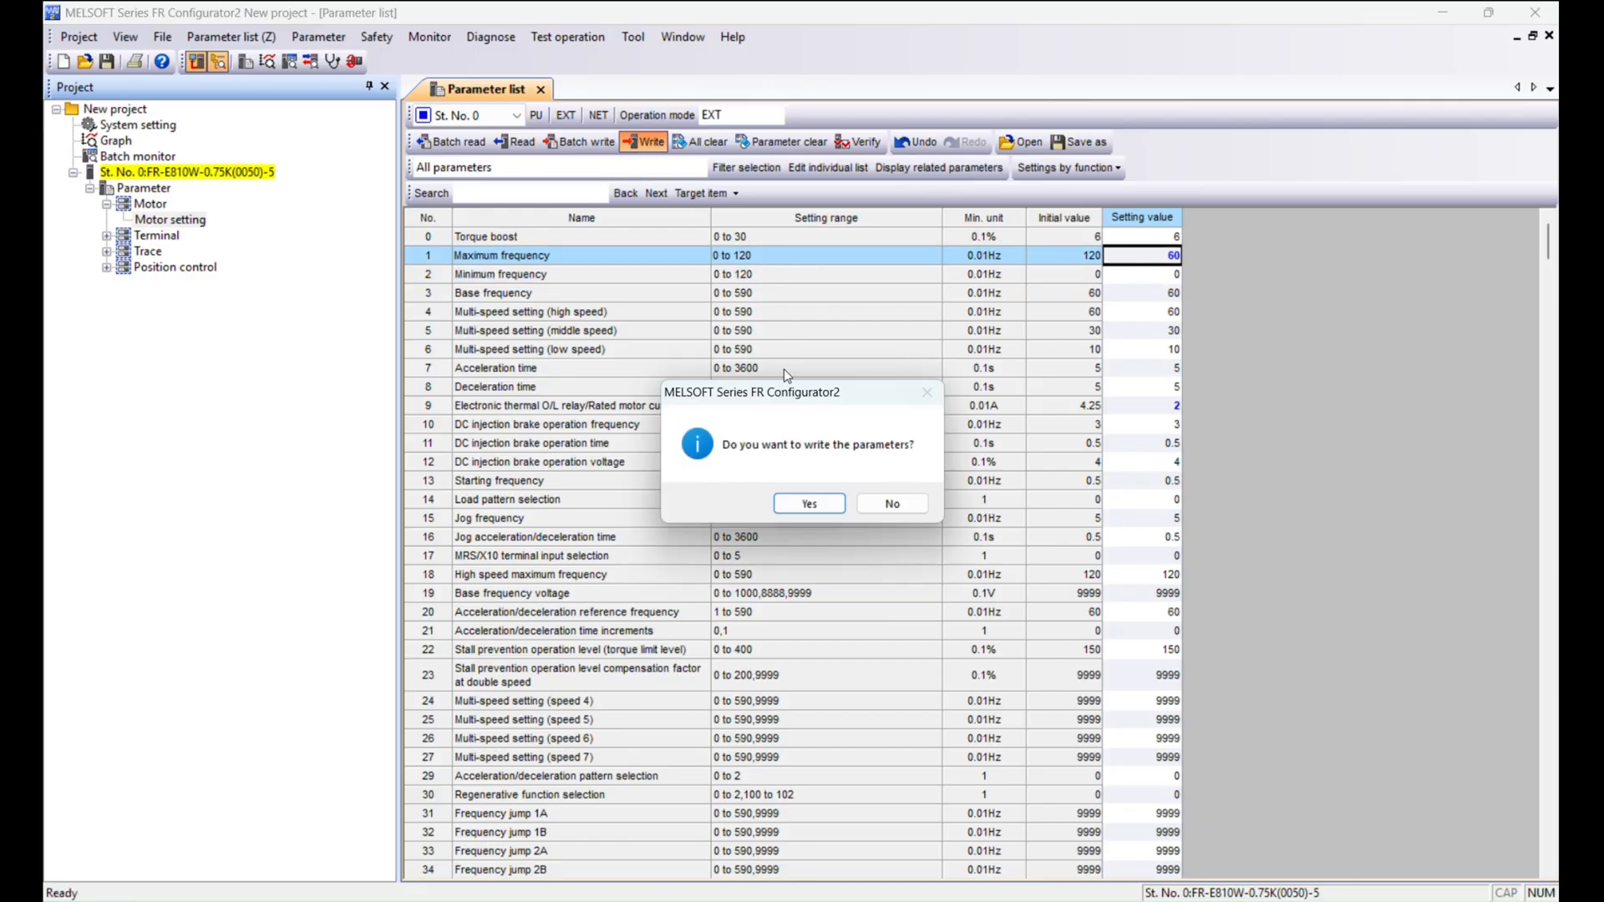
pyautogui.click(812, 506)
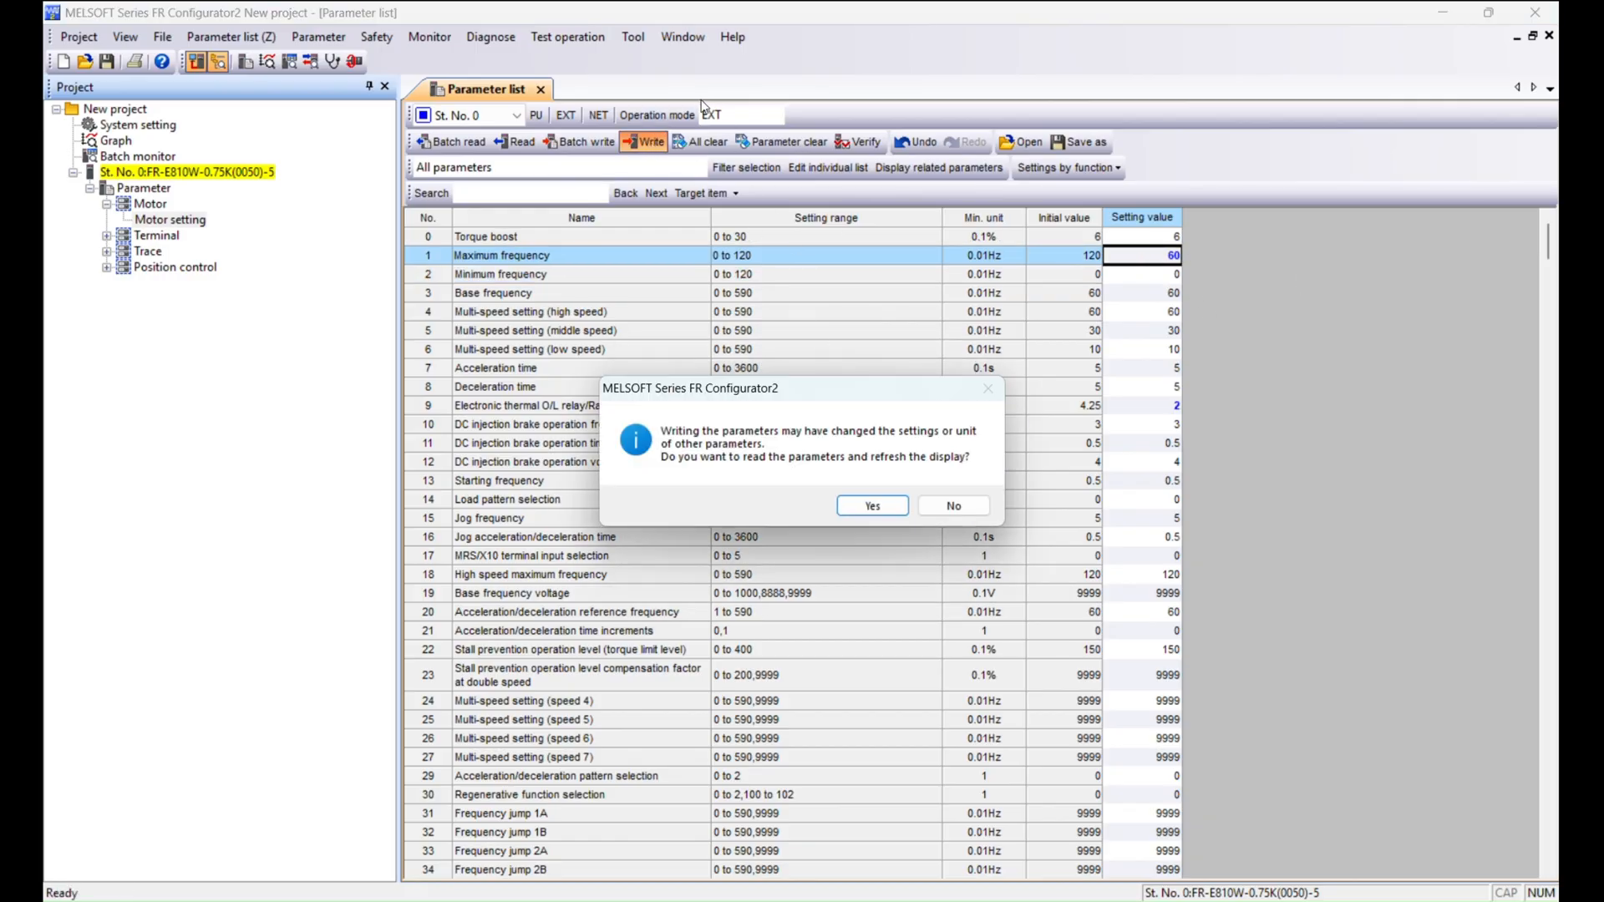
pyautogui.click(973, 505)
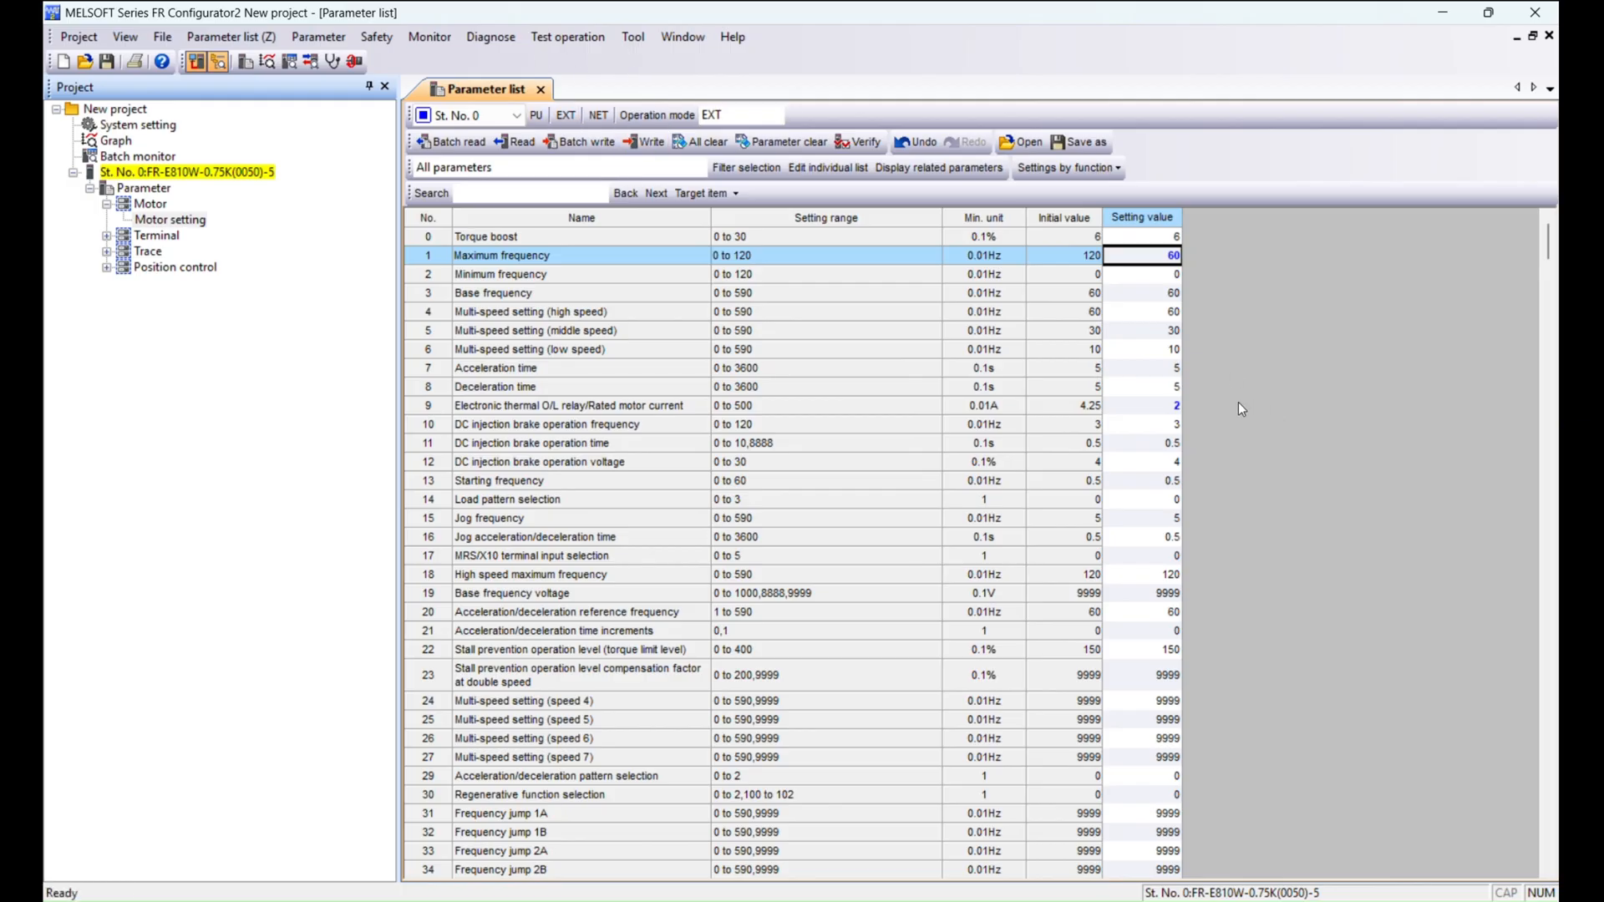
# Open the instruction manual page for parameter 96, Auto tuning setting/status.
pyautogui.scroll(-5, 1238, 403)
pyautogui.scroll(-13, 1215, 390)
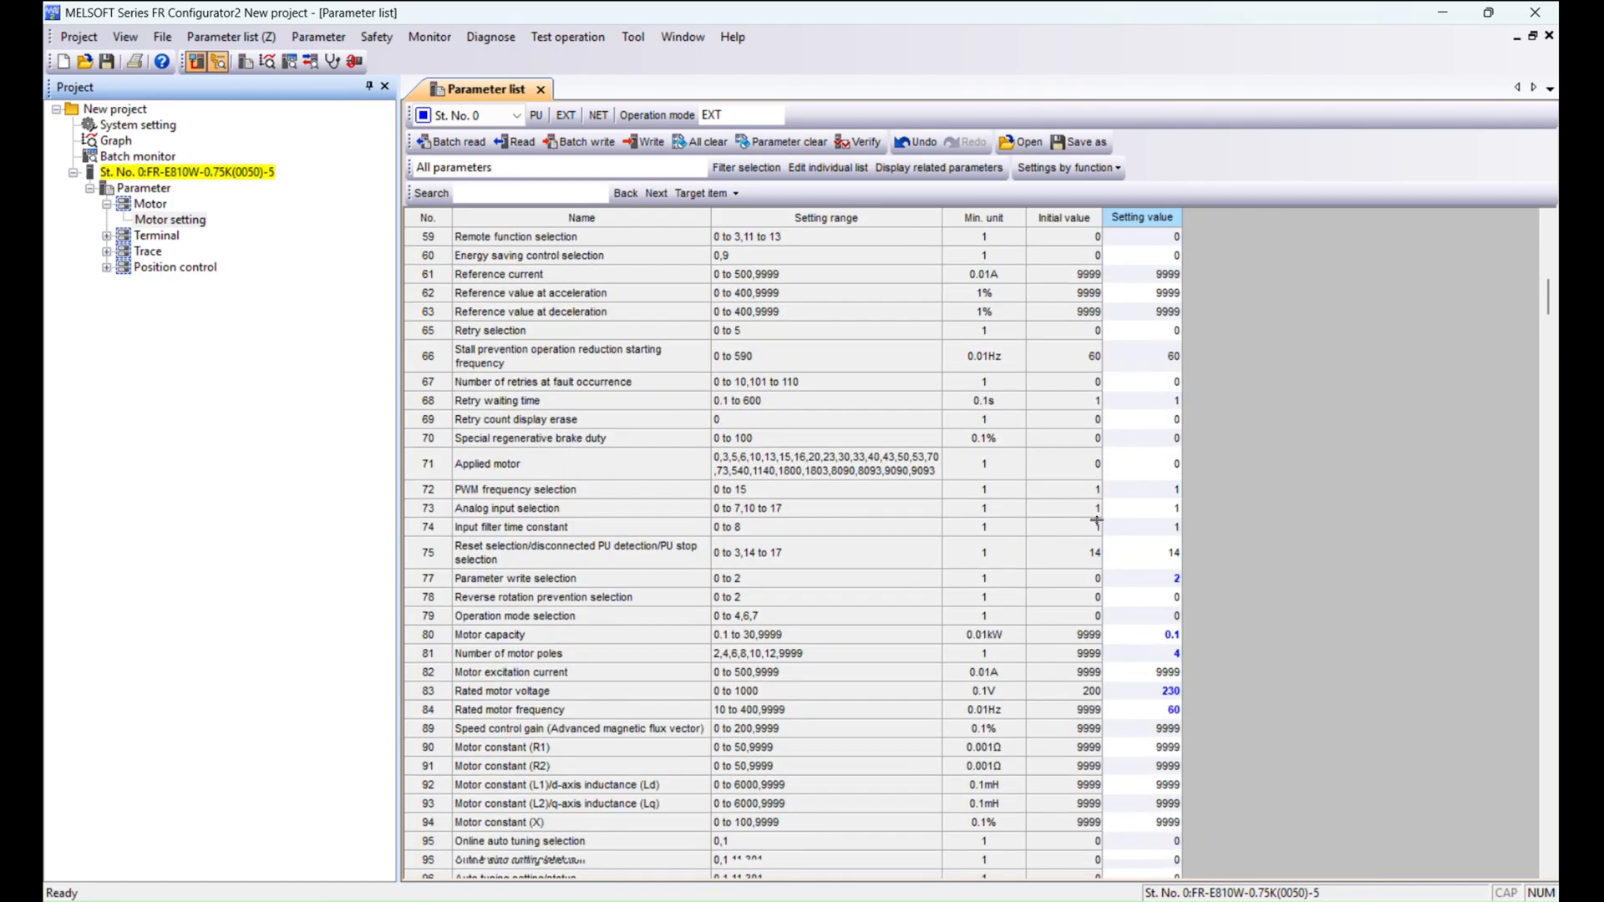
pyautogui.scroll(-3, 1085, 527)
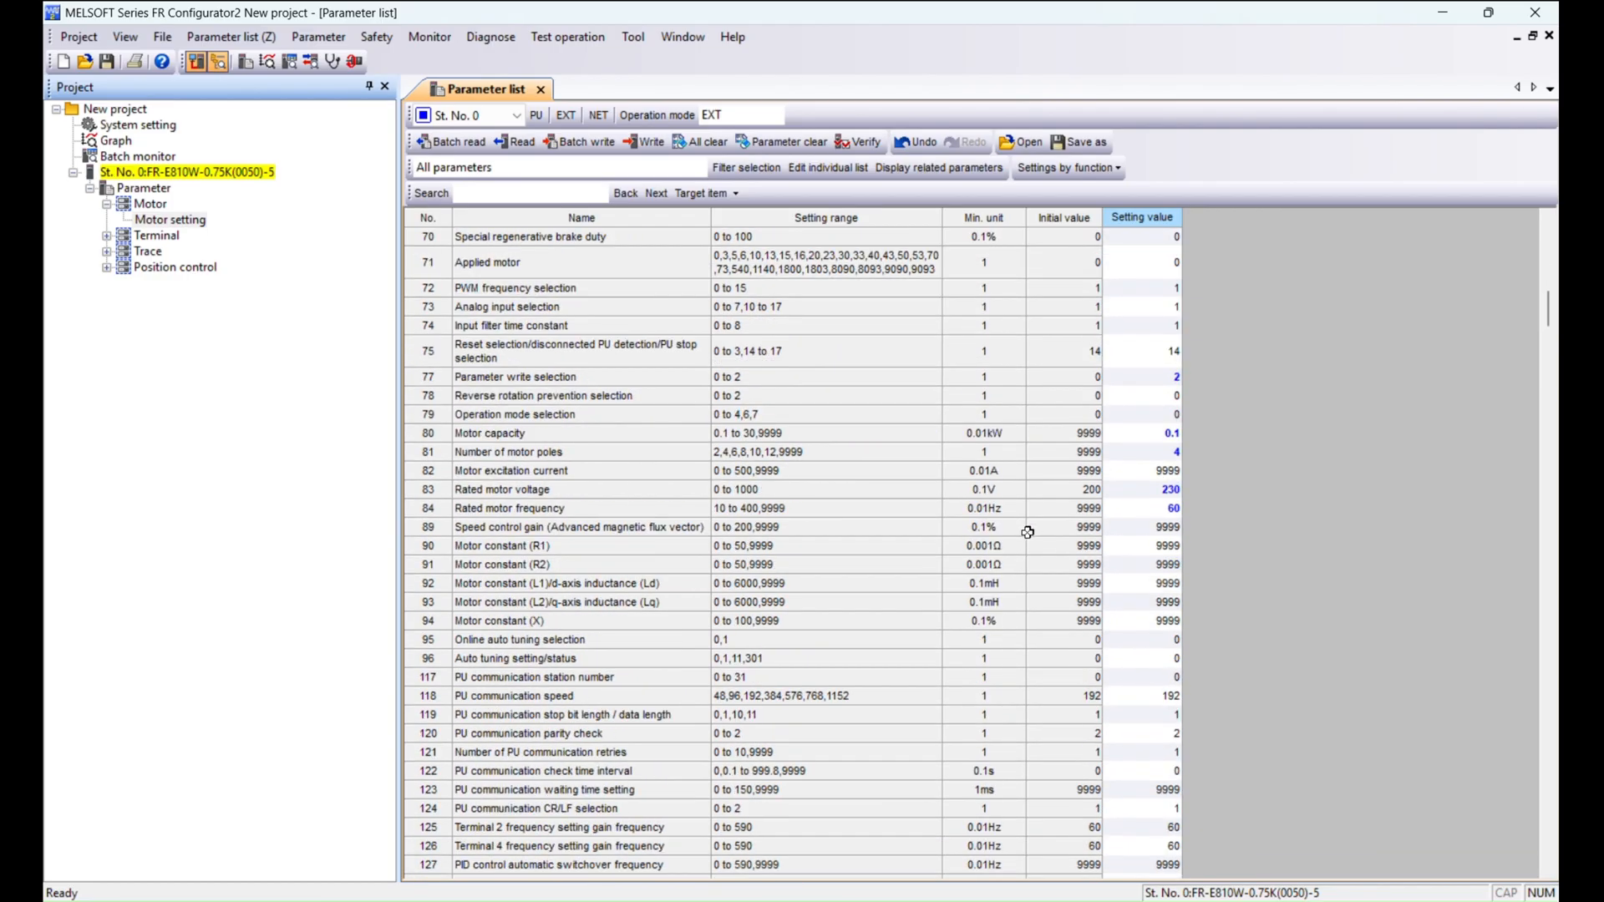
pyautogui.click(543, 661)
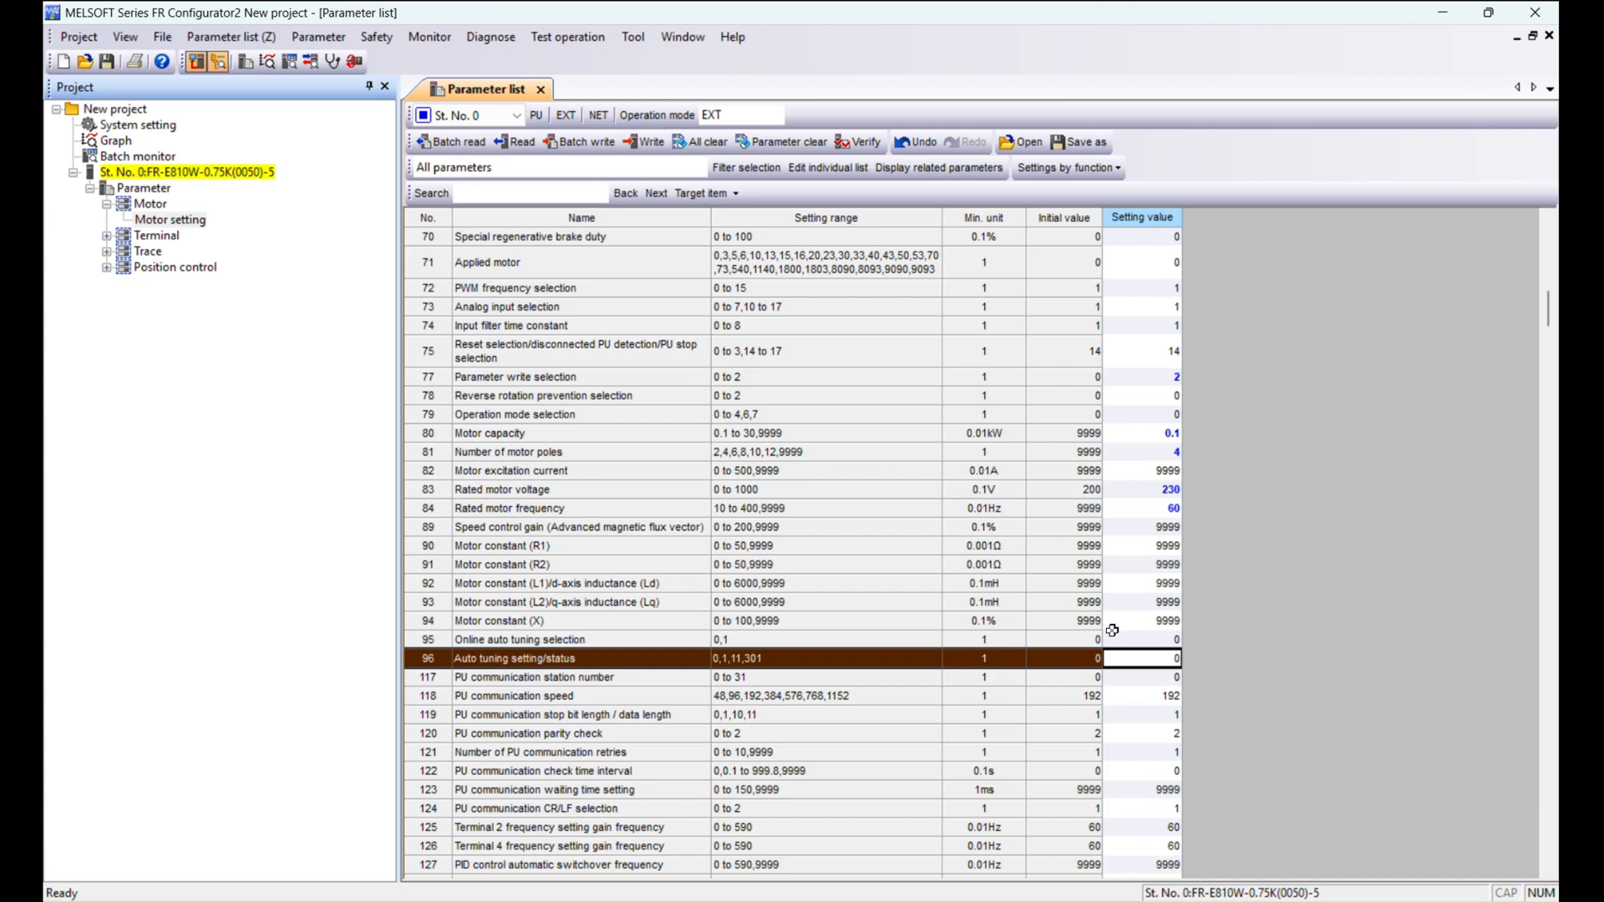
pyautogui.doubleClick(536, 660)
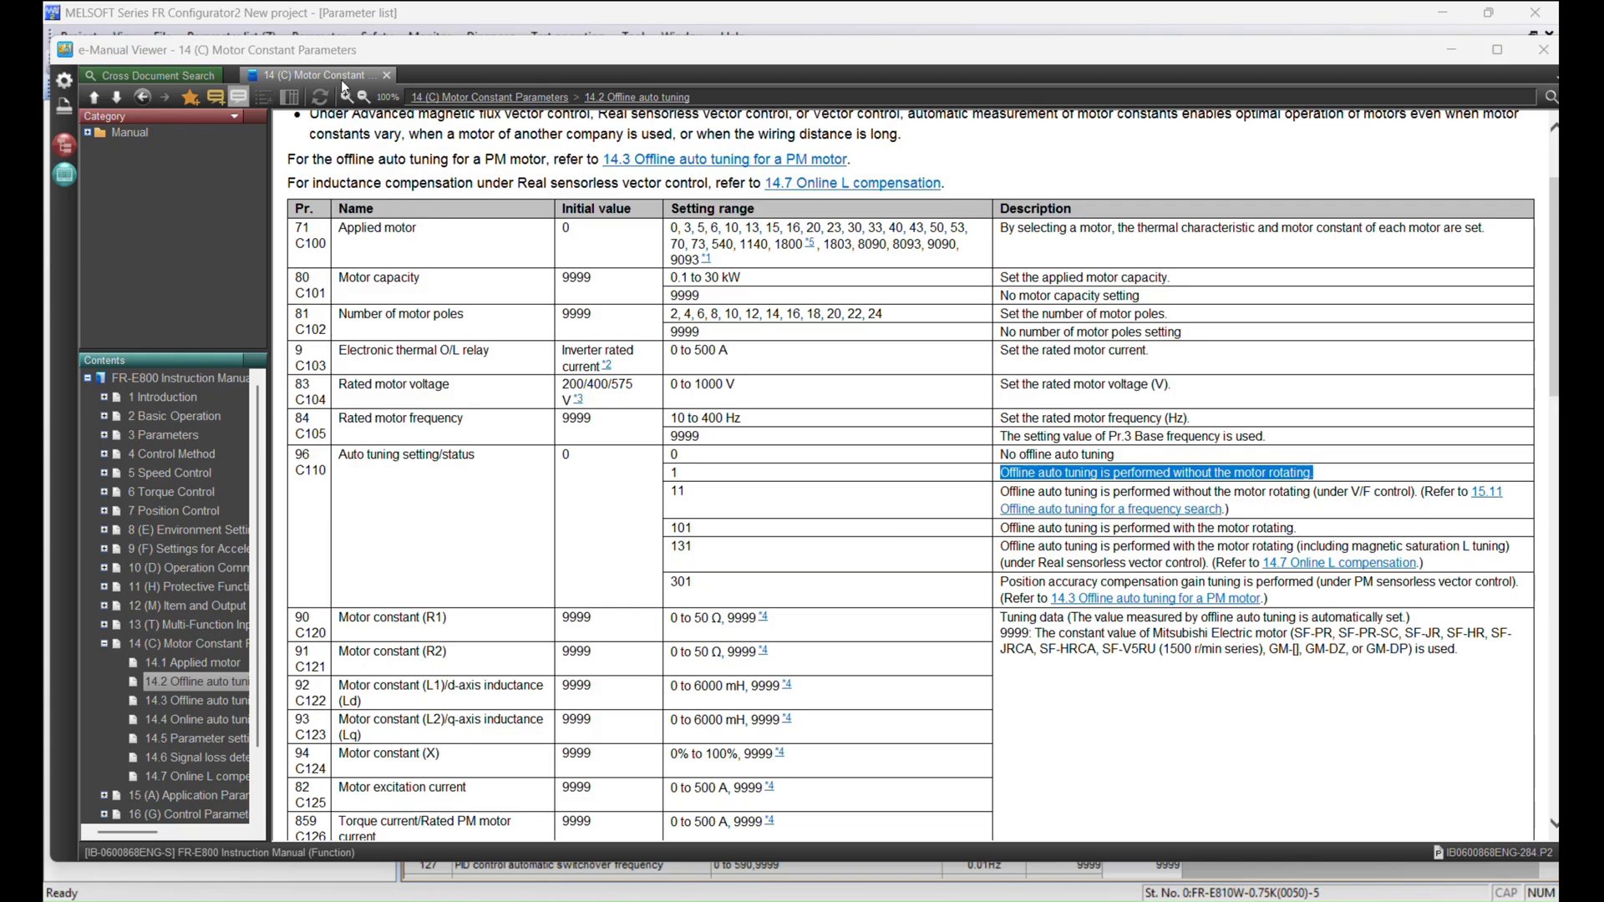
pyautogui.click(1497, 50)
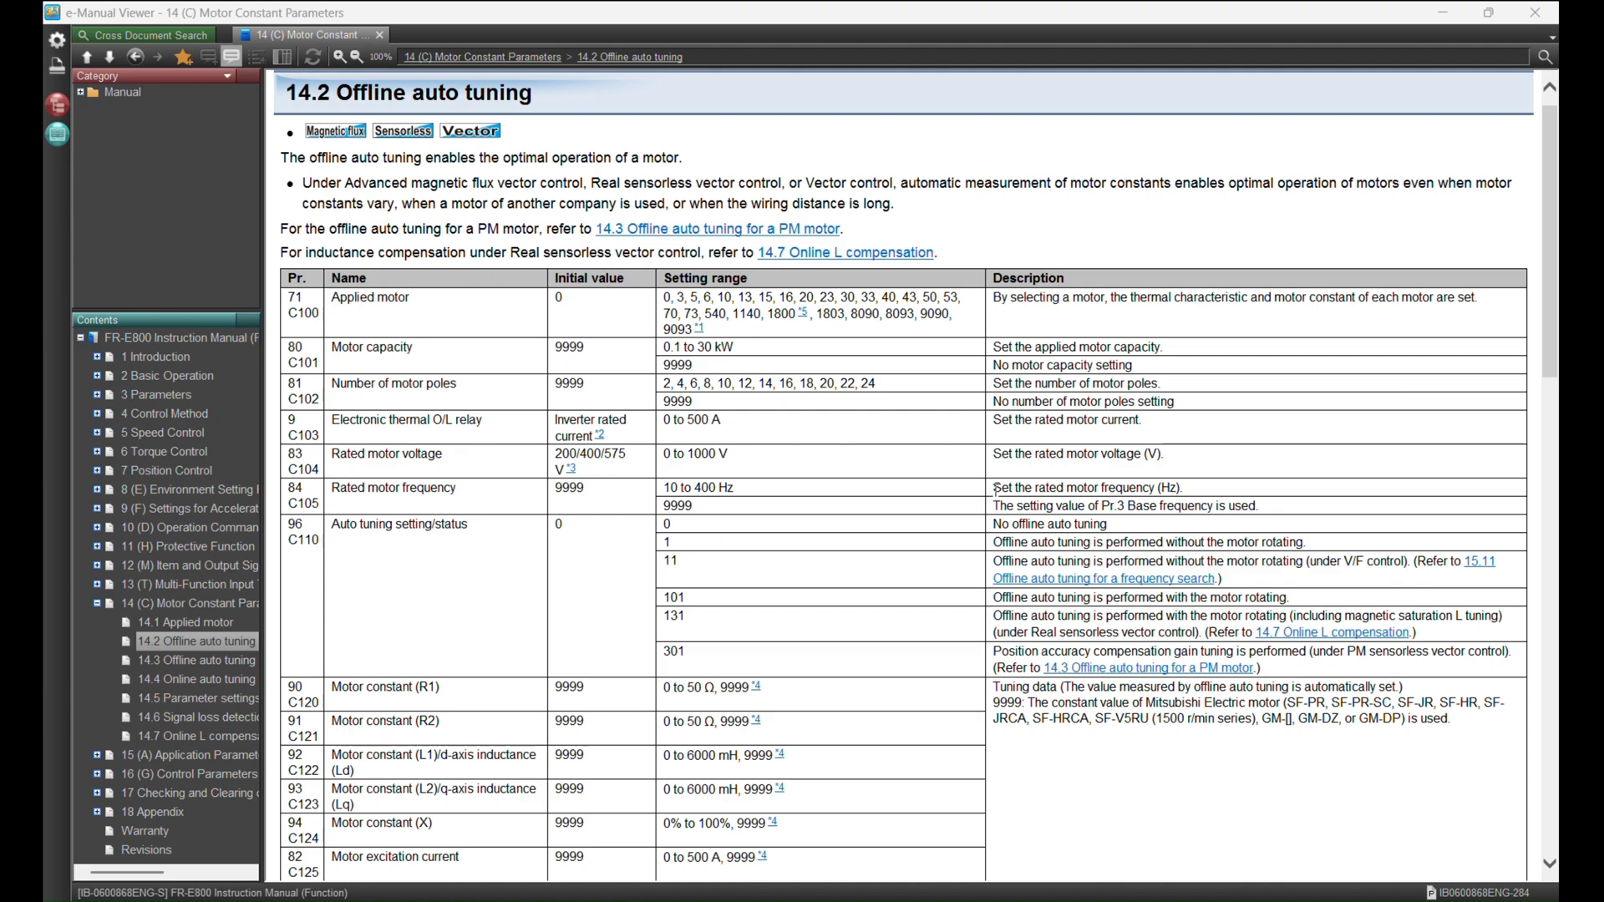
# Read the offline auto tuning setting options described for parameter 96 in the manual.
pyautogui.scroll(-3, 995, 491)
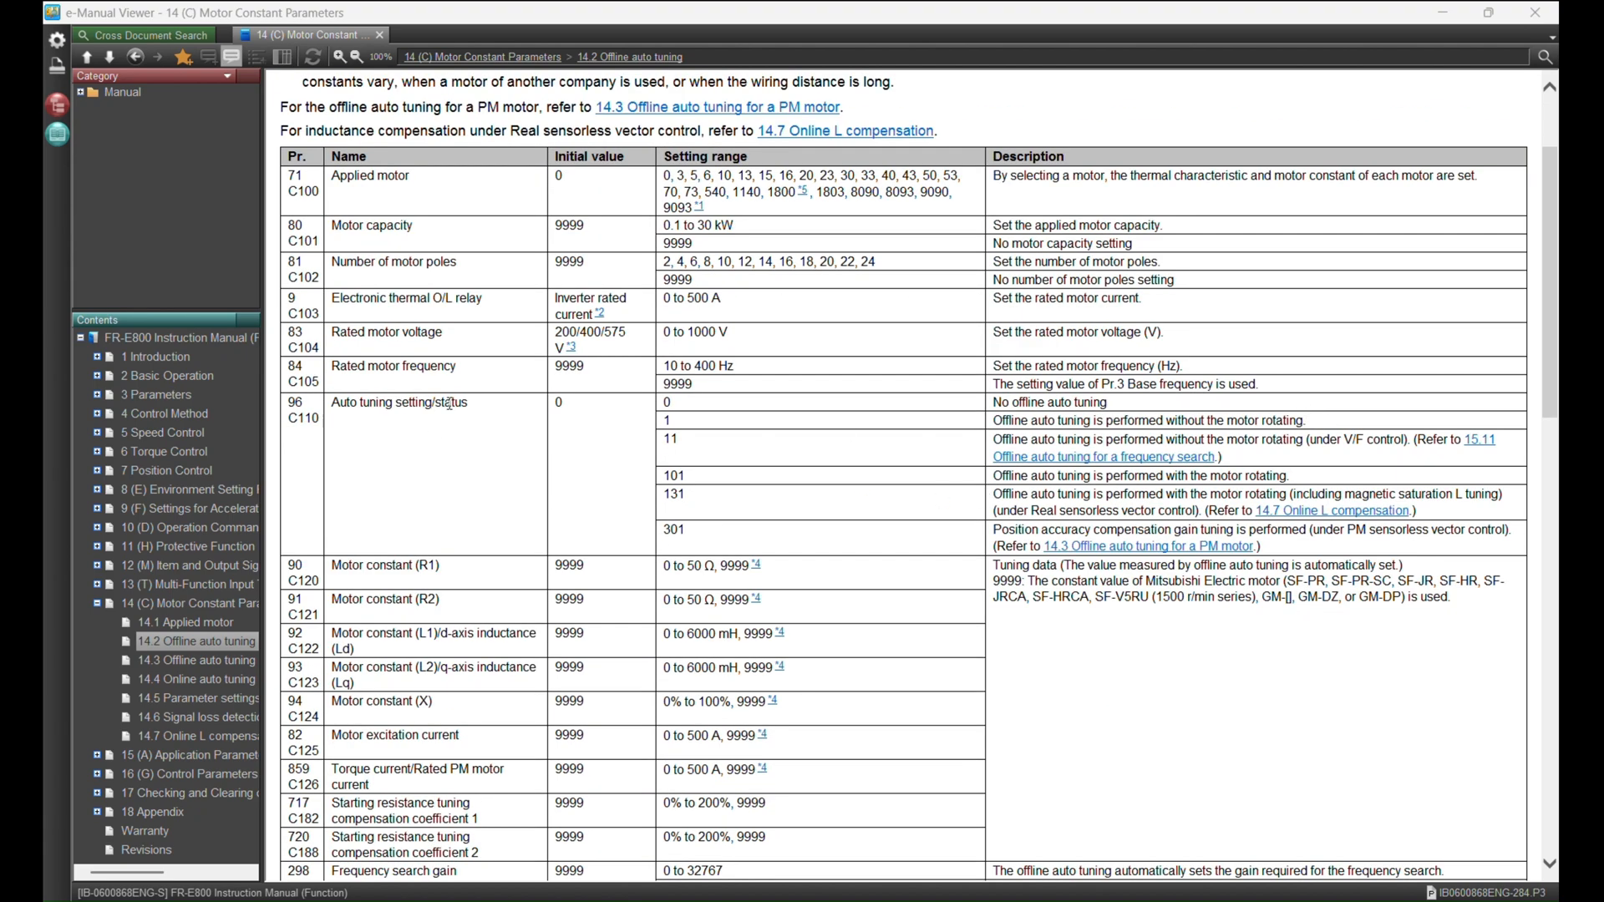
pyautogui.moveTo(987, 424); pyautogui.dragTo(1315, 427)
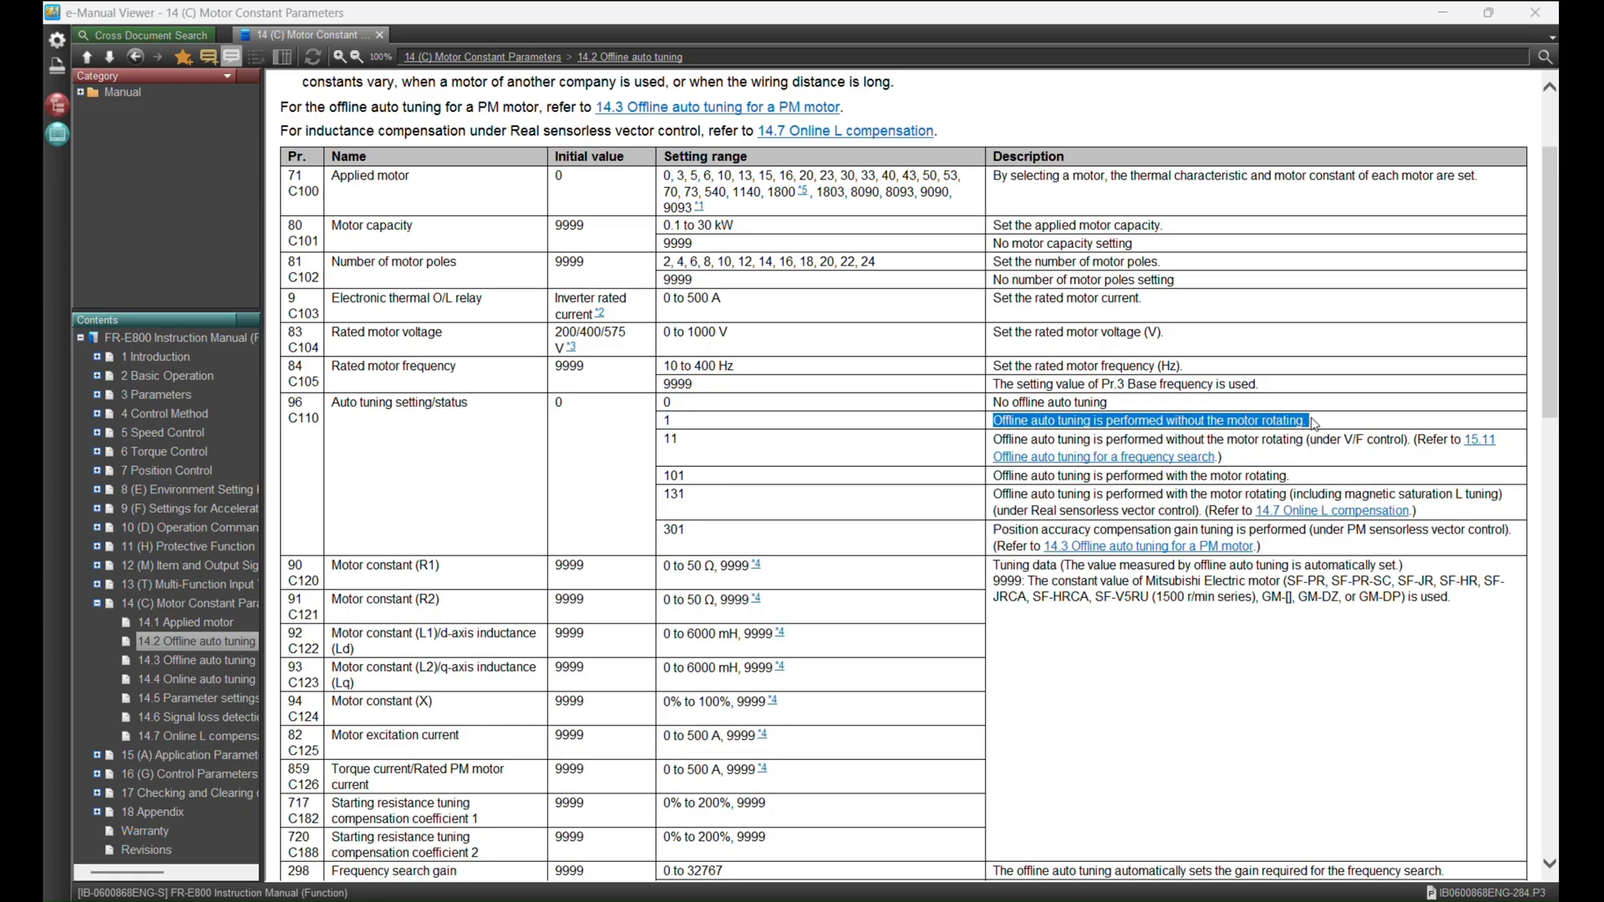
pyautogui.click(1313, 426)
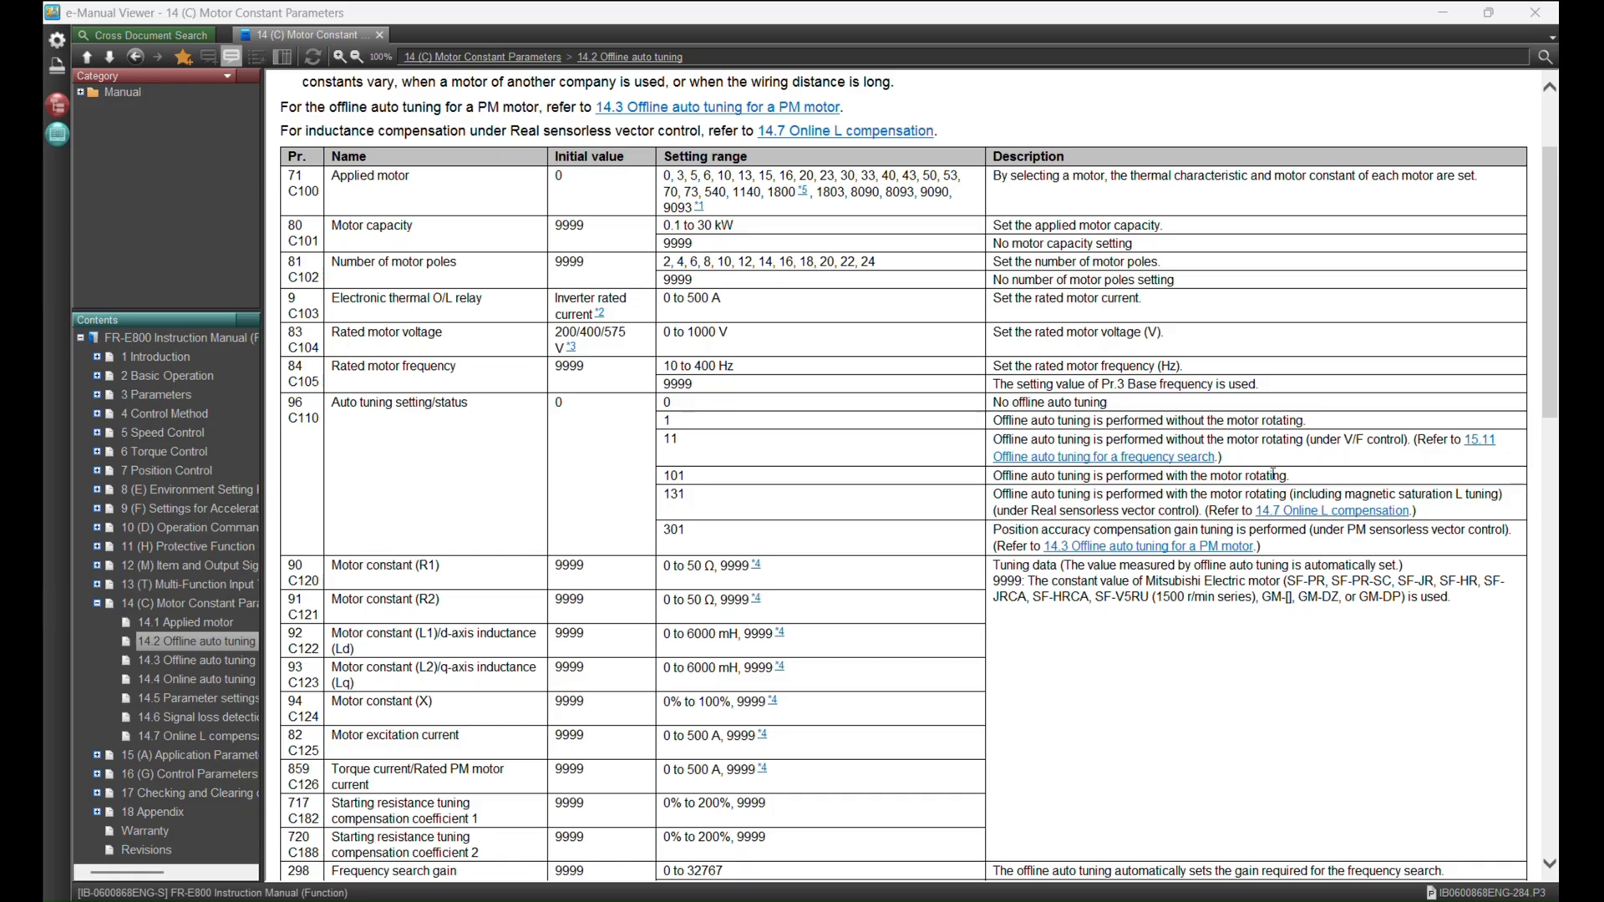
pyautogui.moveTo(1328, 424); pyautogui.dragTo(994, 423)
pyautogui.click(1055, 430)
pyautogui.moveTo(1398, 439); pyautogui.dragTo(1324, 439)
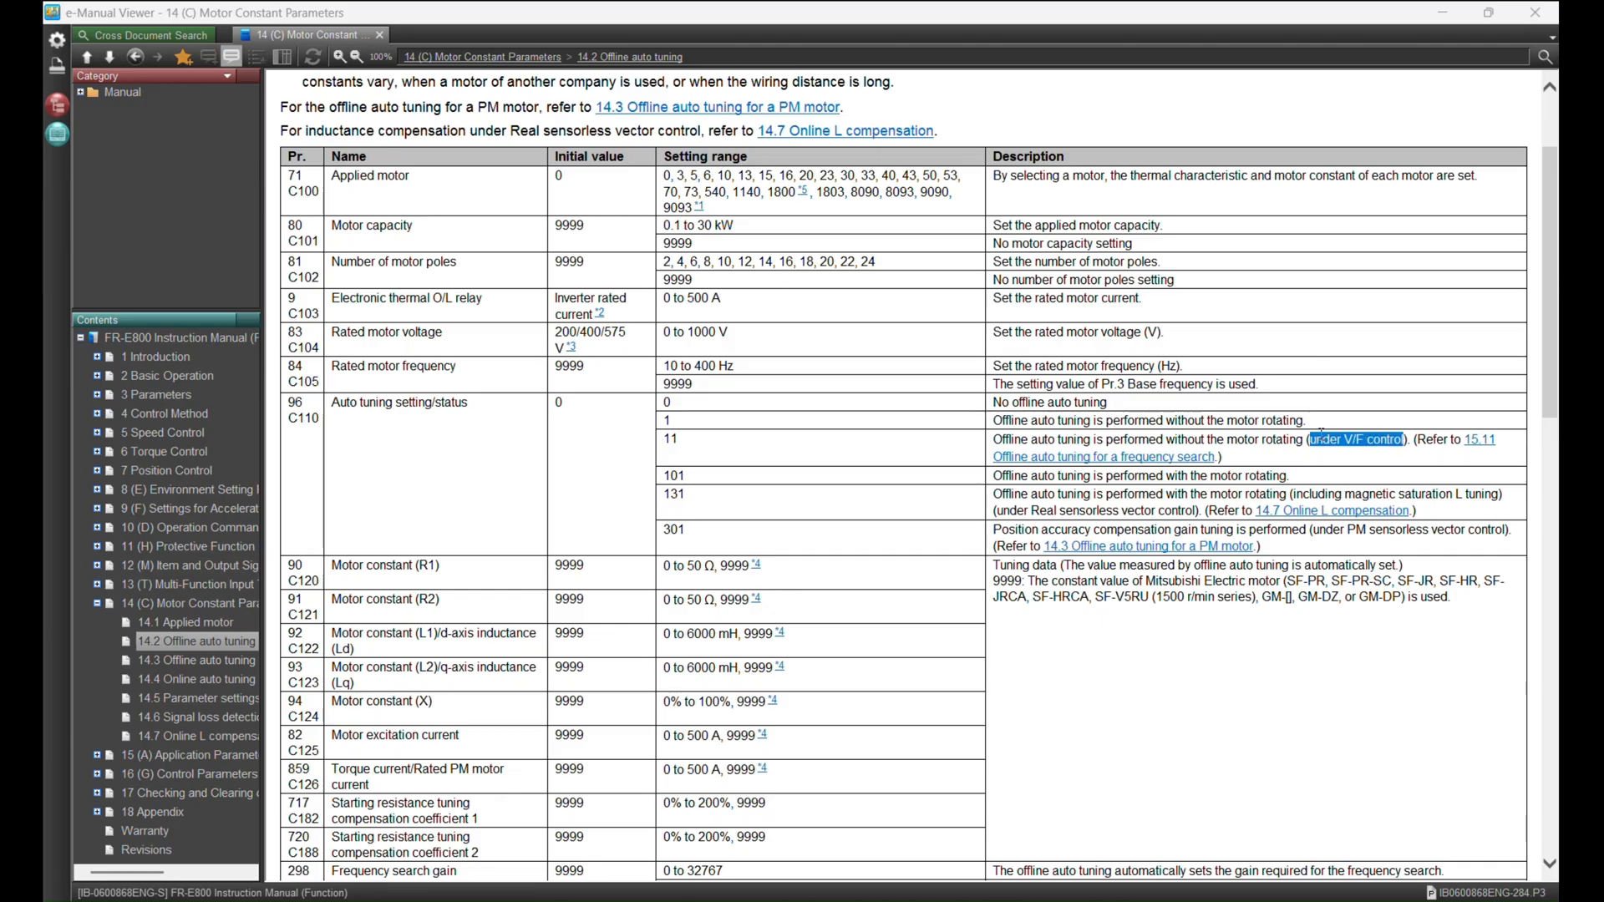
pyautogui.click(1285, 443)
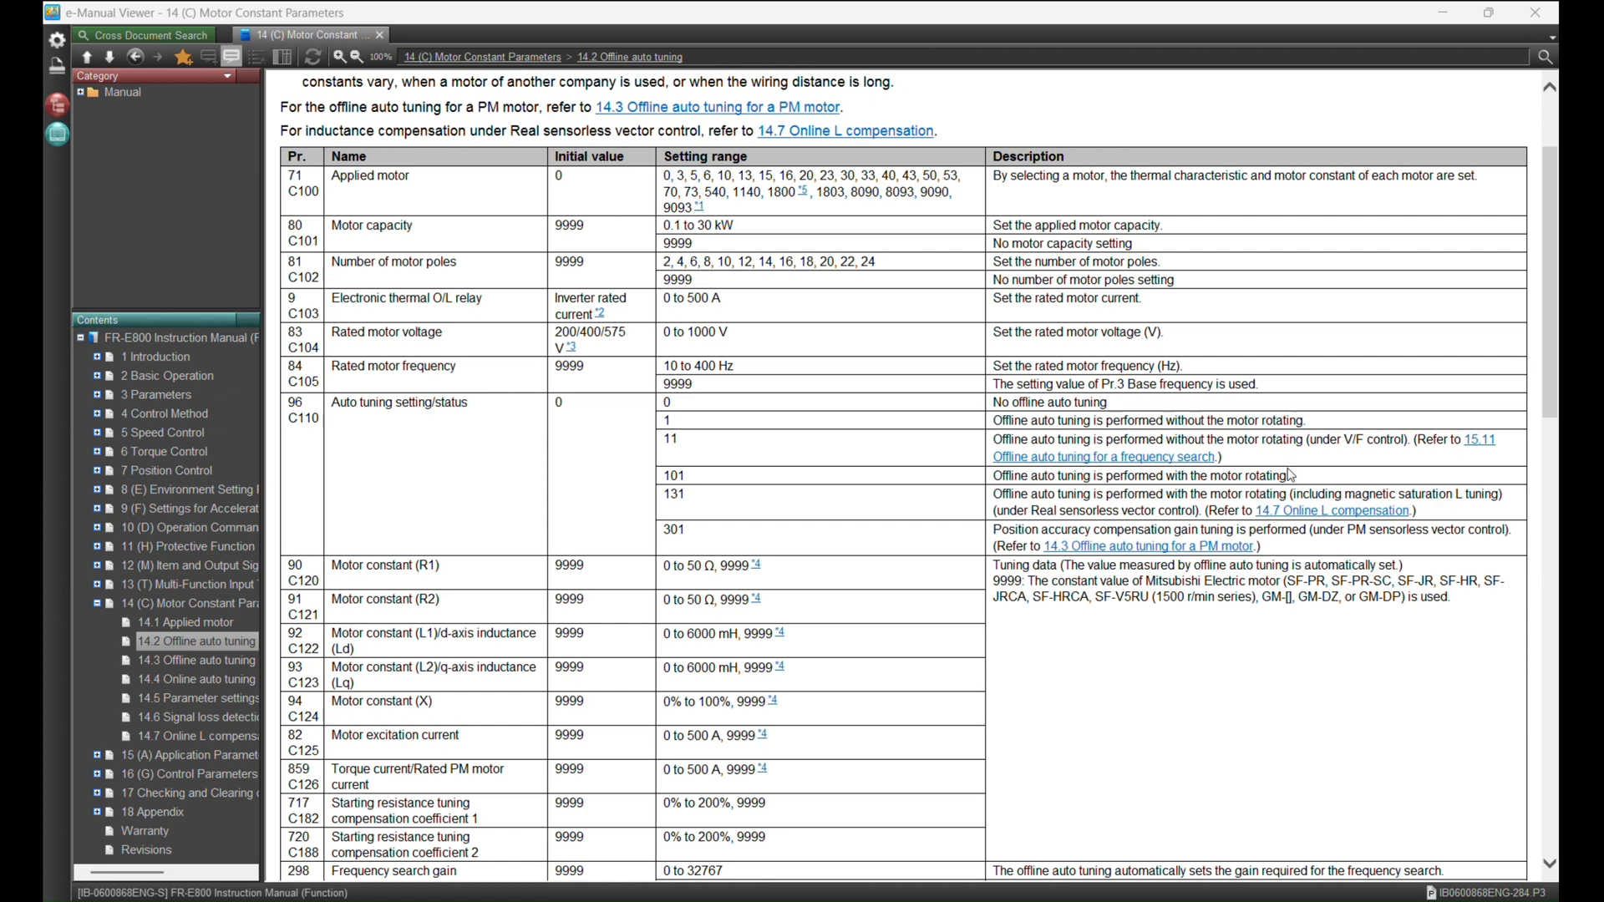
pyautogui.click(1443, 14)
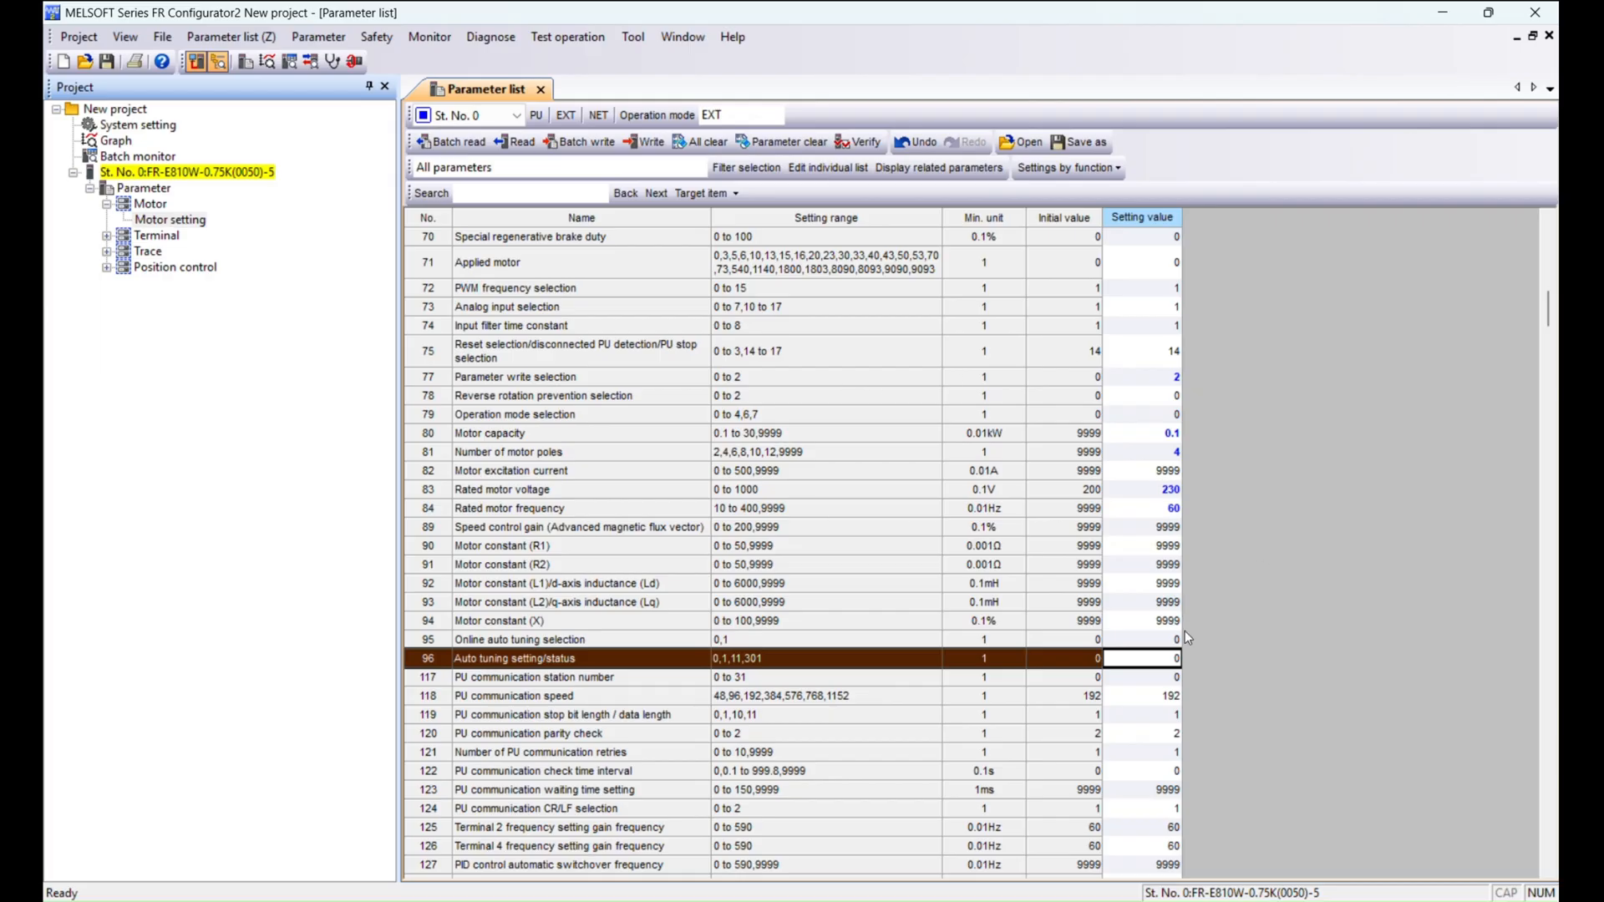
# Set parameter 96, Auto tuning setting/status, to 1.
pyautogui.write('1')
pyautogui.press('Return')
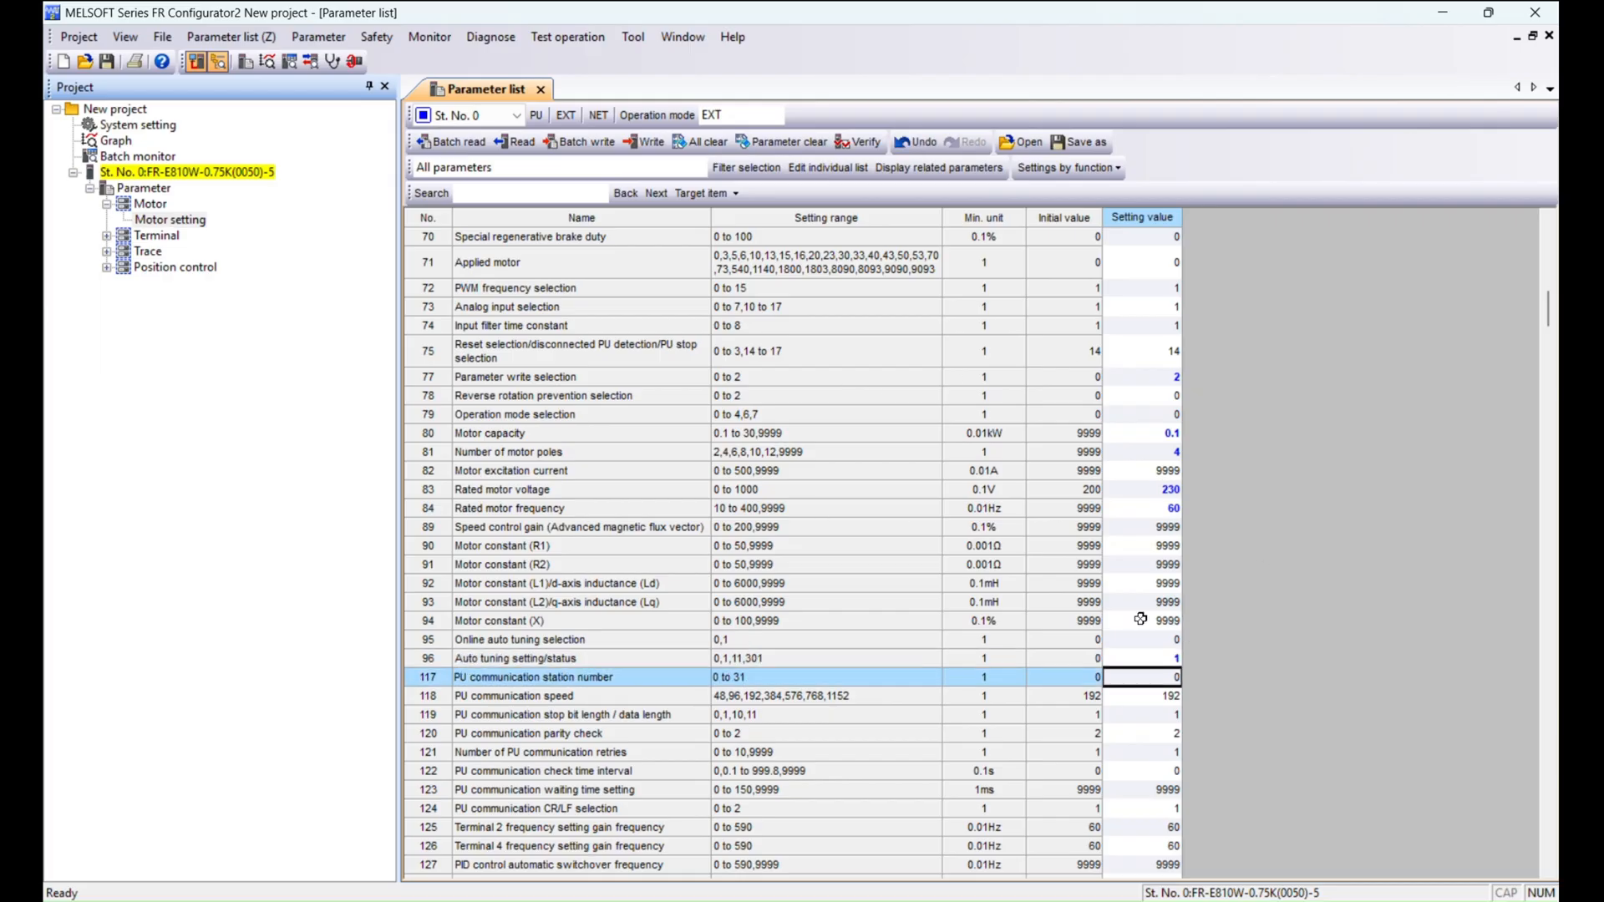
pyautogui.click(1118, 657)
pyautogui.scroll(10, 1010, 506)
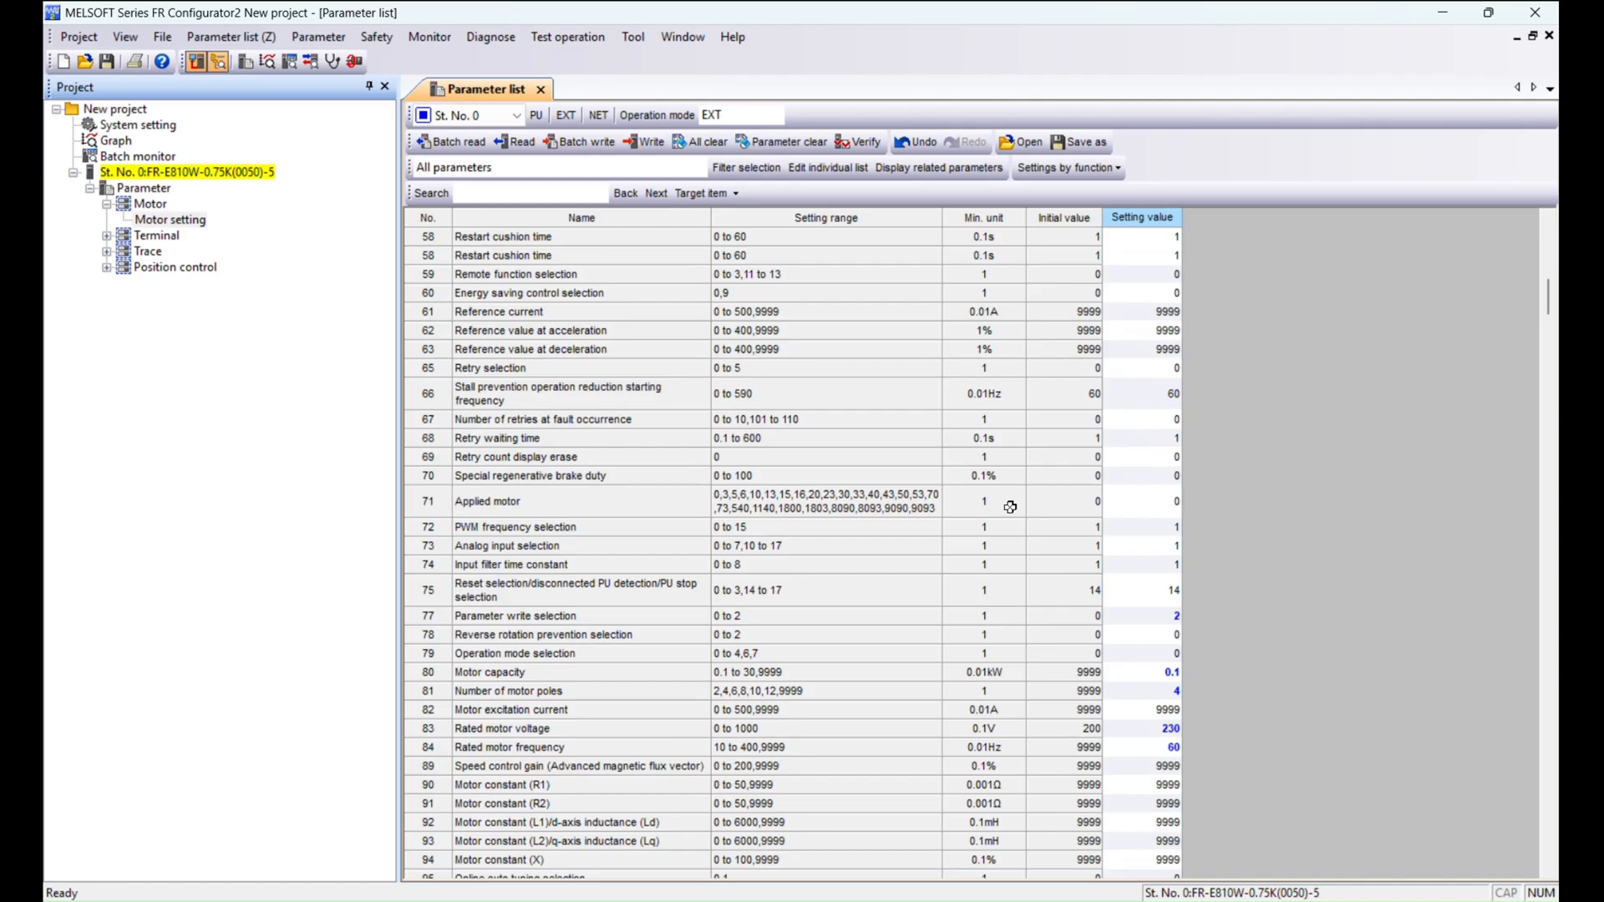
# Batch write all parameters to the inverter without refreshing the display.
pyautogui.scroll(10, 1010, 506)
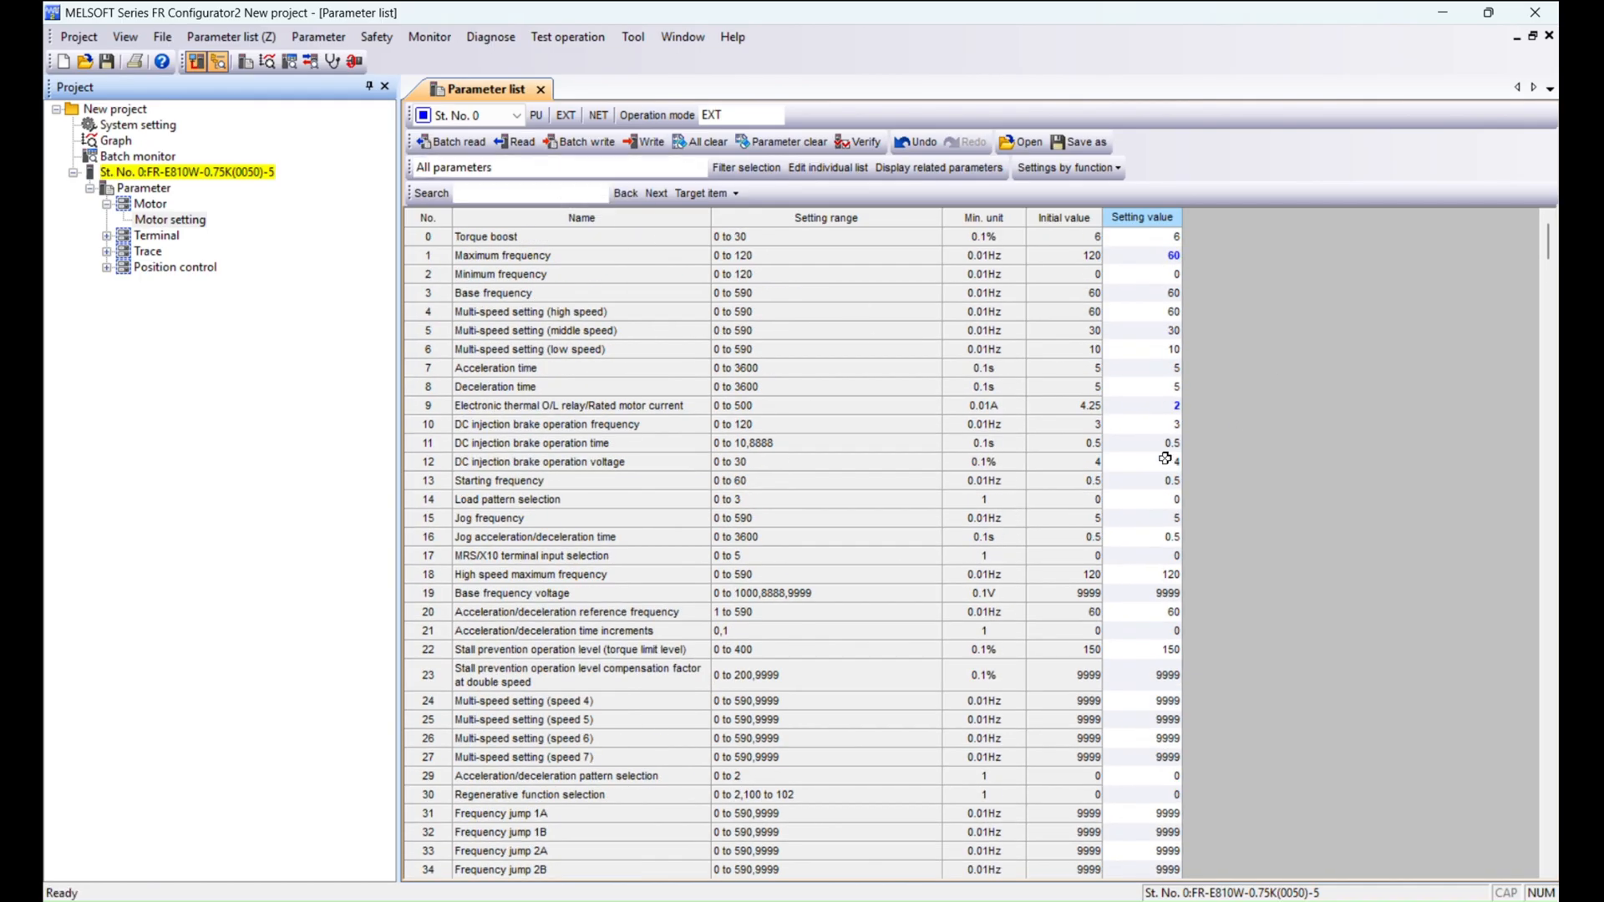
pyautogui.click(585, 142)
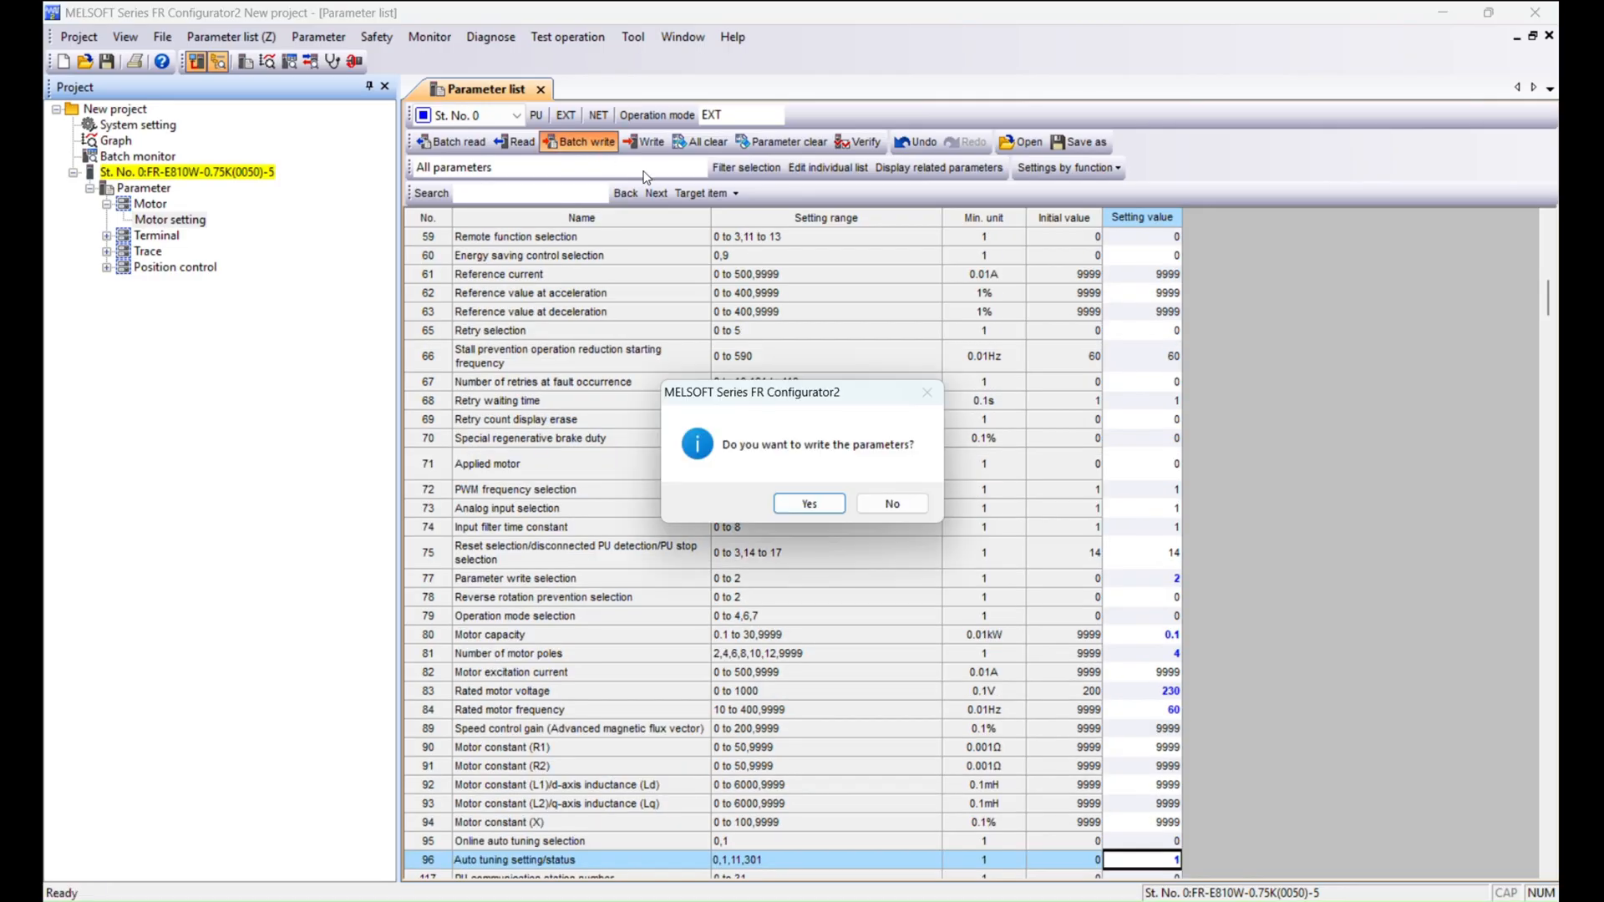
pyautogui.click(817, 509)
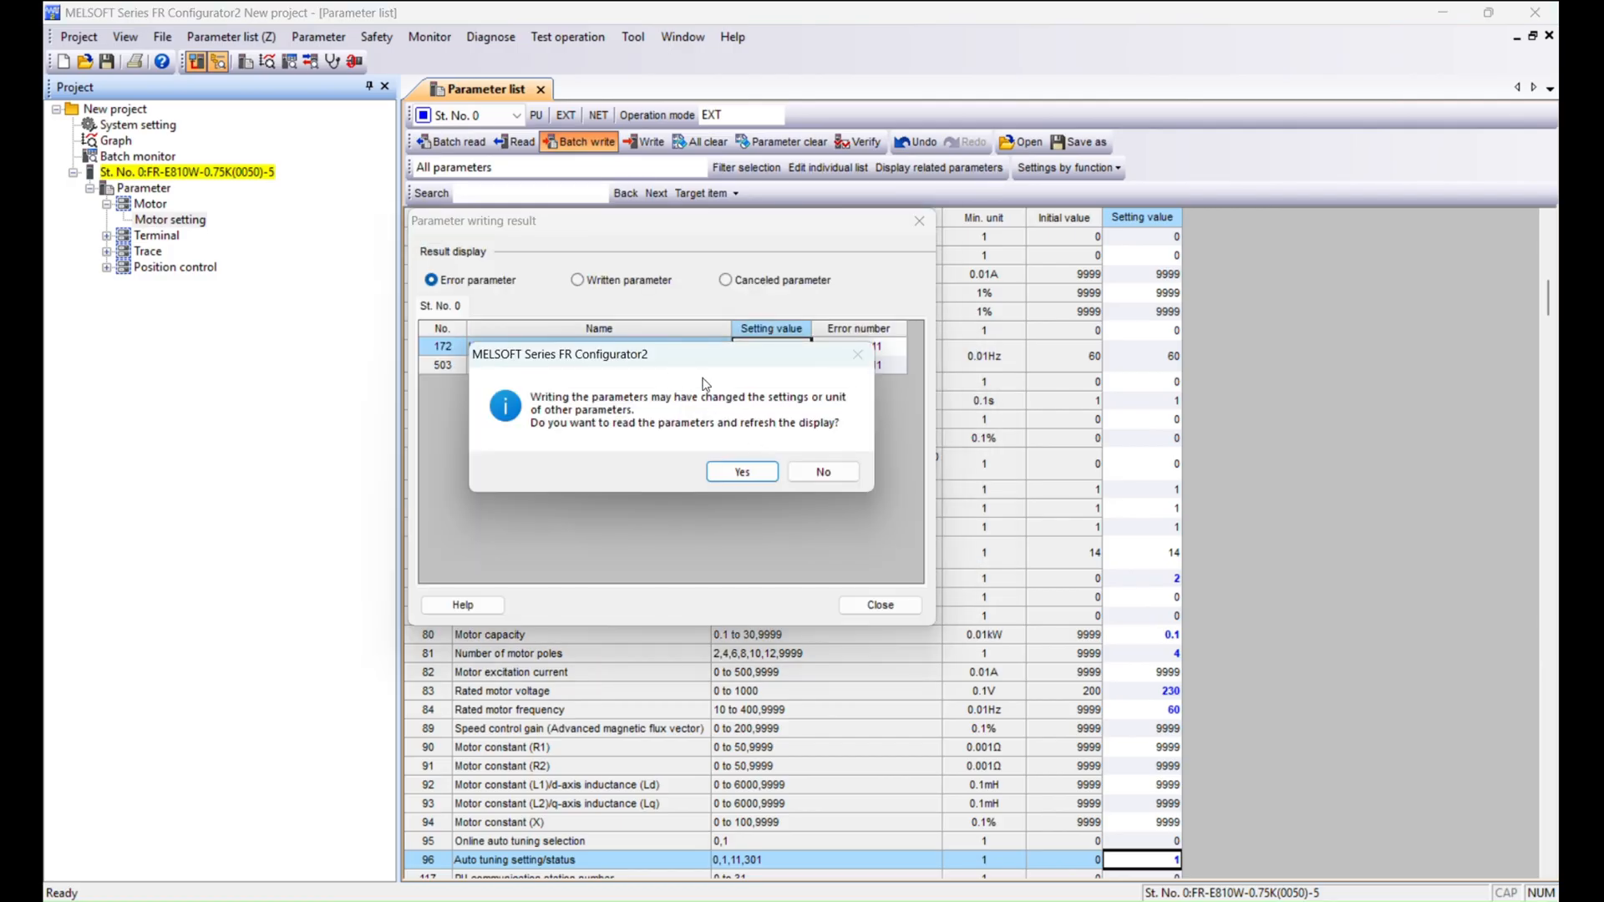
pyautogui.moveTo(736, 355); pyautogui.dragTo(1264, 344)
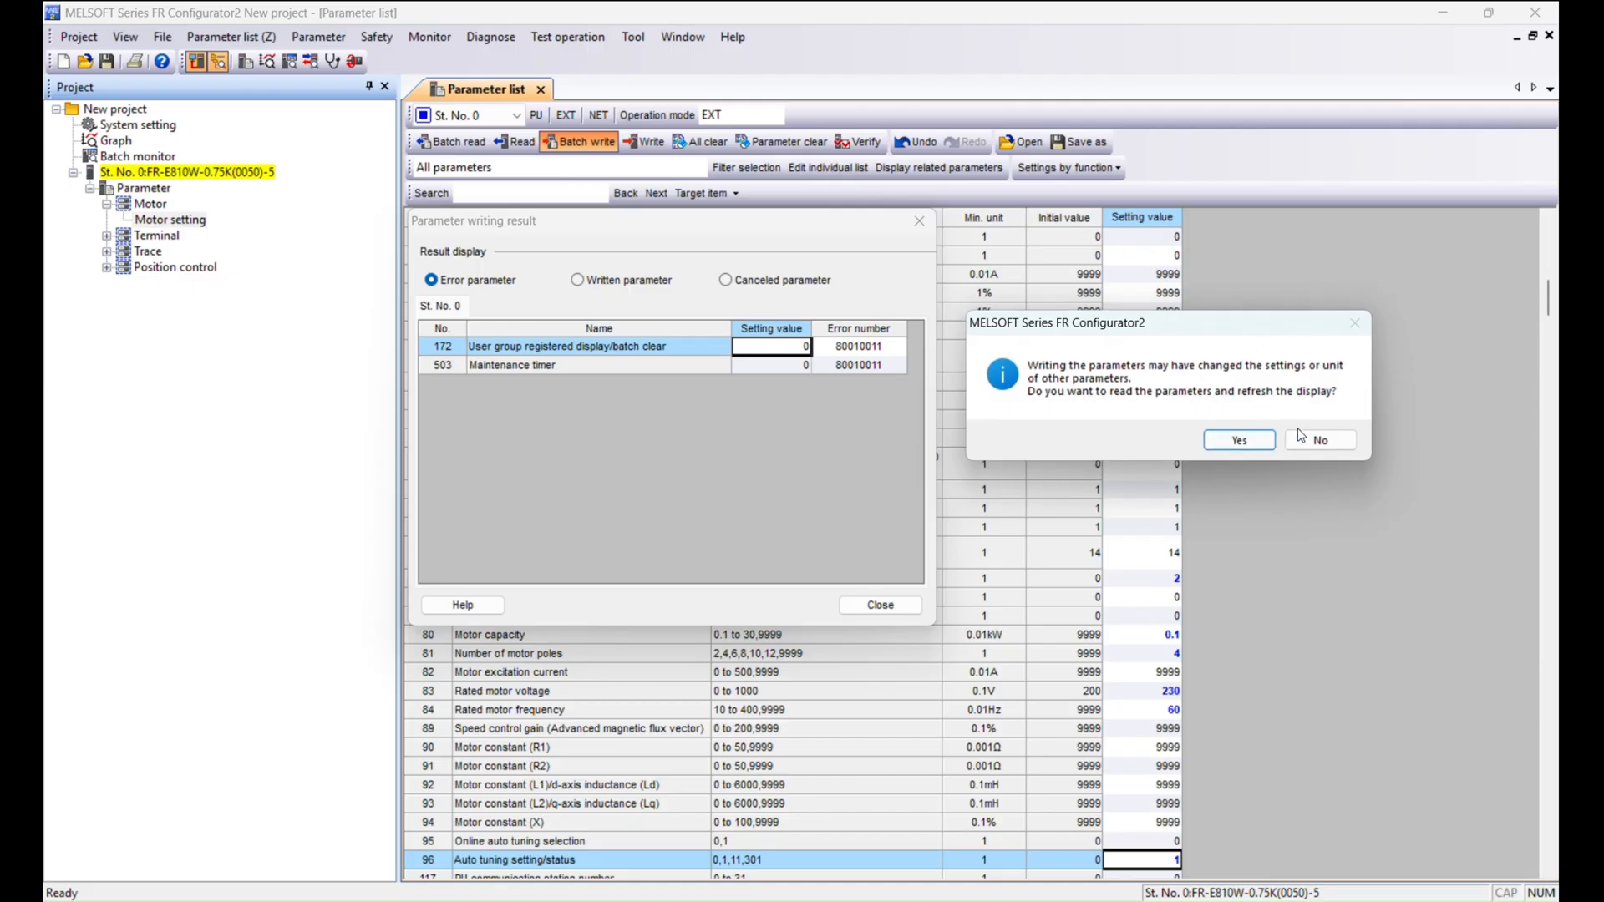
pyautogui.click(1334, 440)
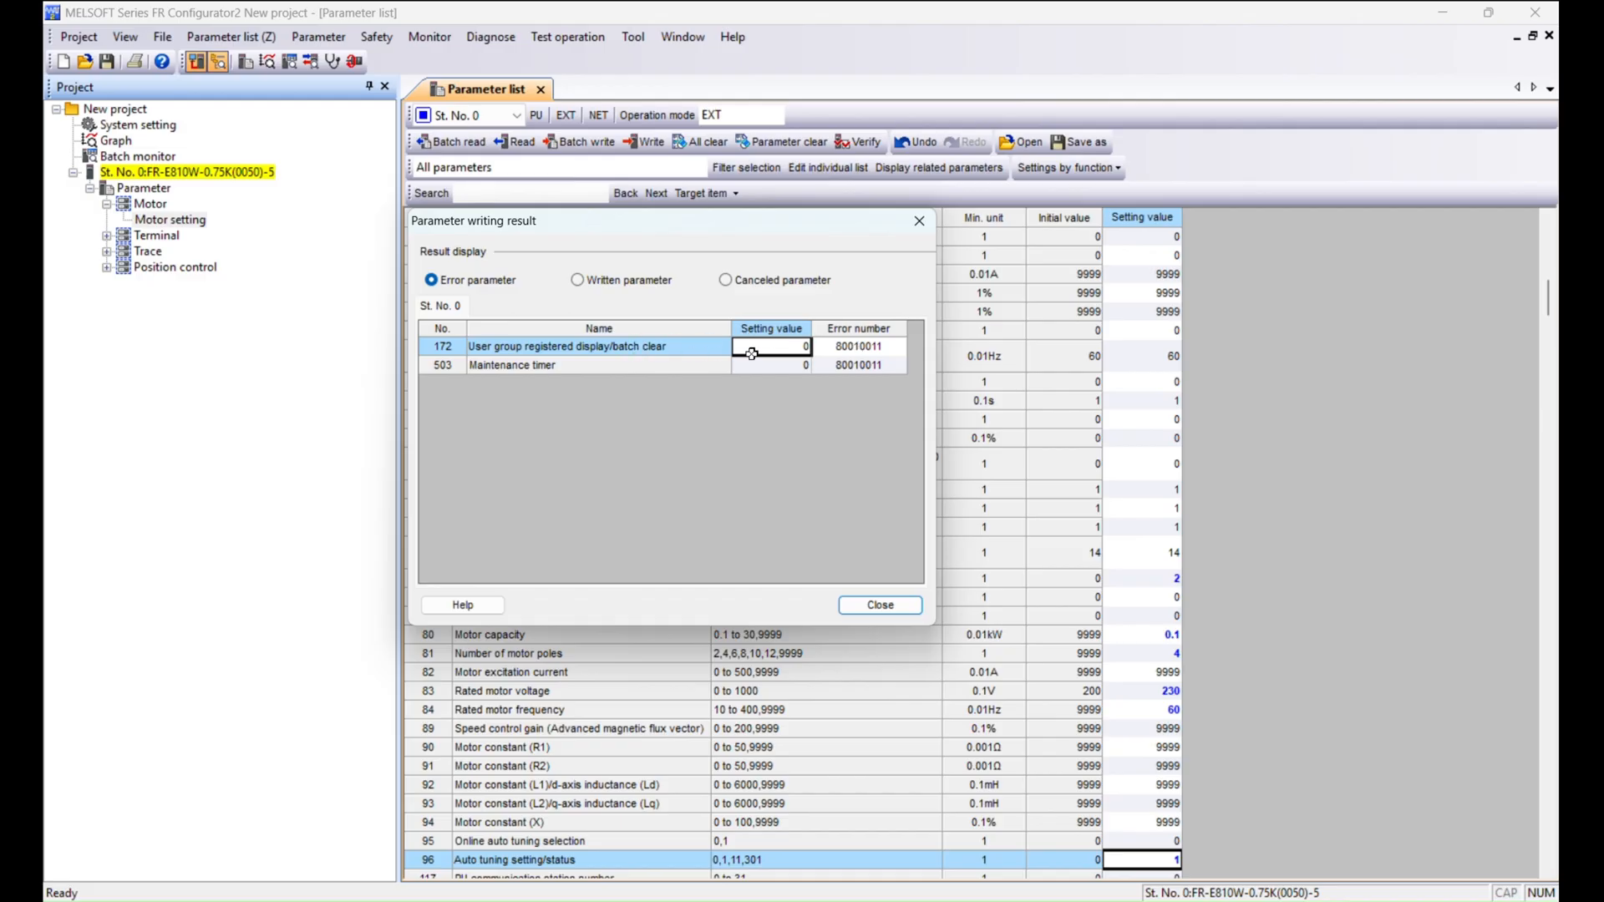
# Inspect the parameters listed as errors in the writing result, then close it.
pyautogui.click(837, 347)
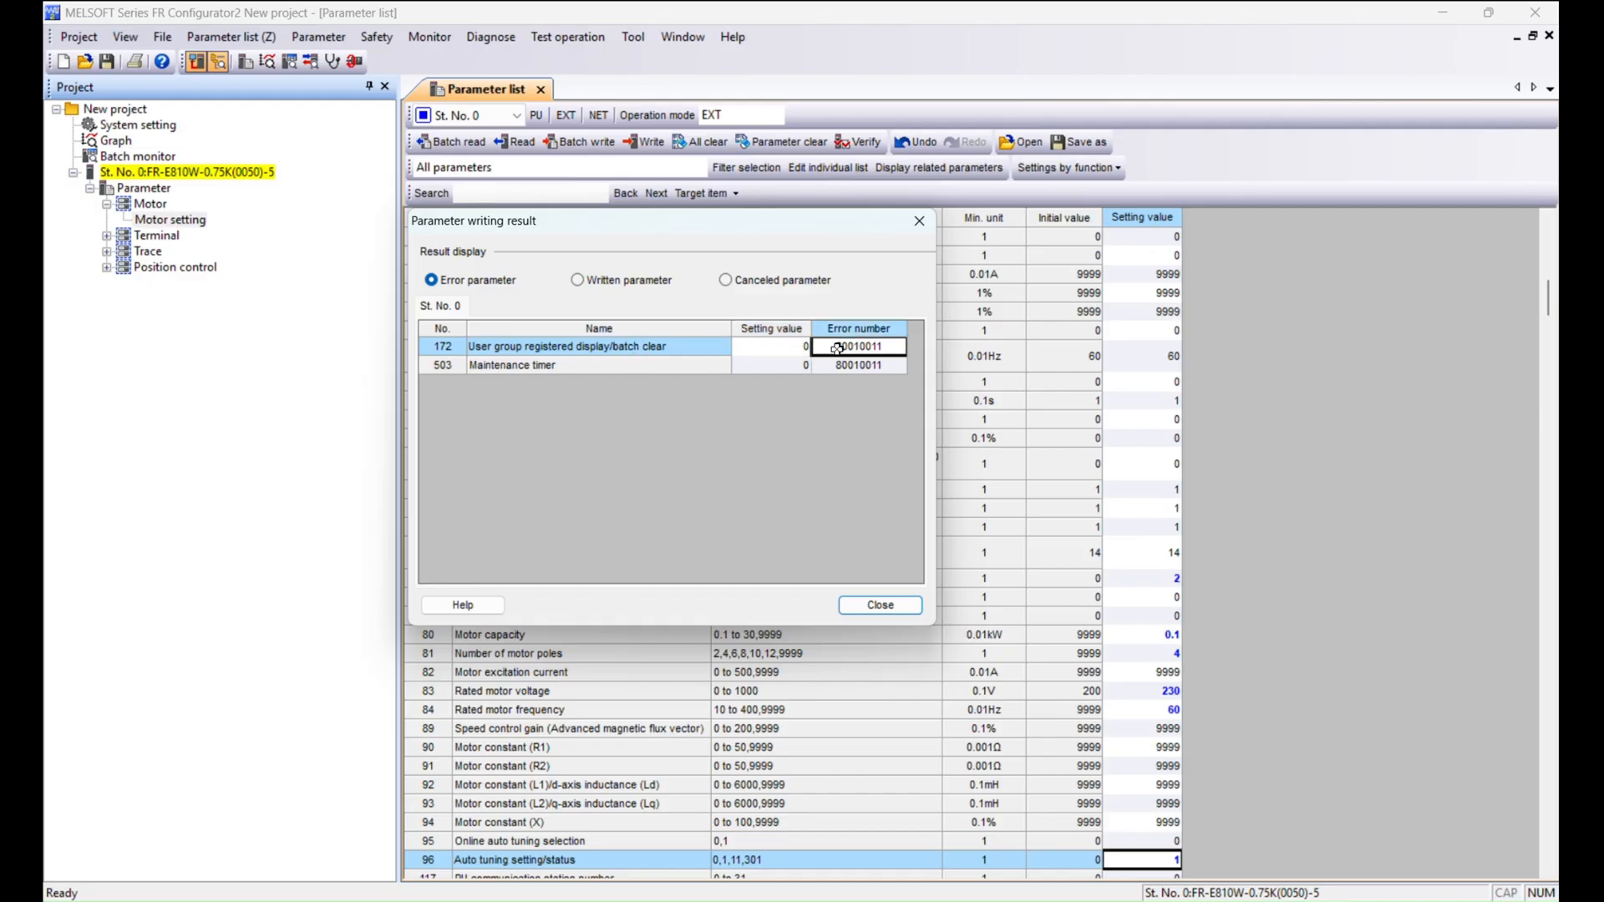
pyautogui.click(644, 366)
pyautogui.click(790, 365)
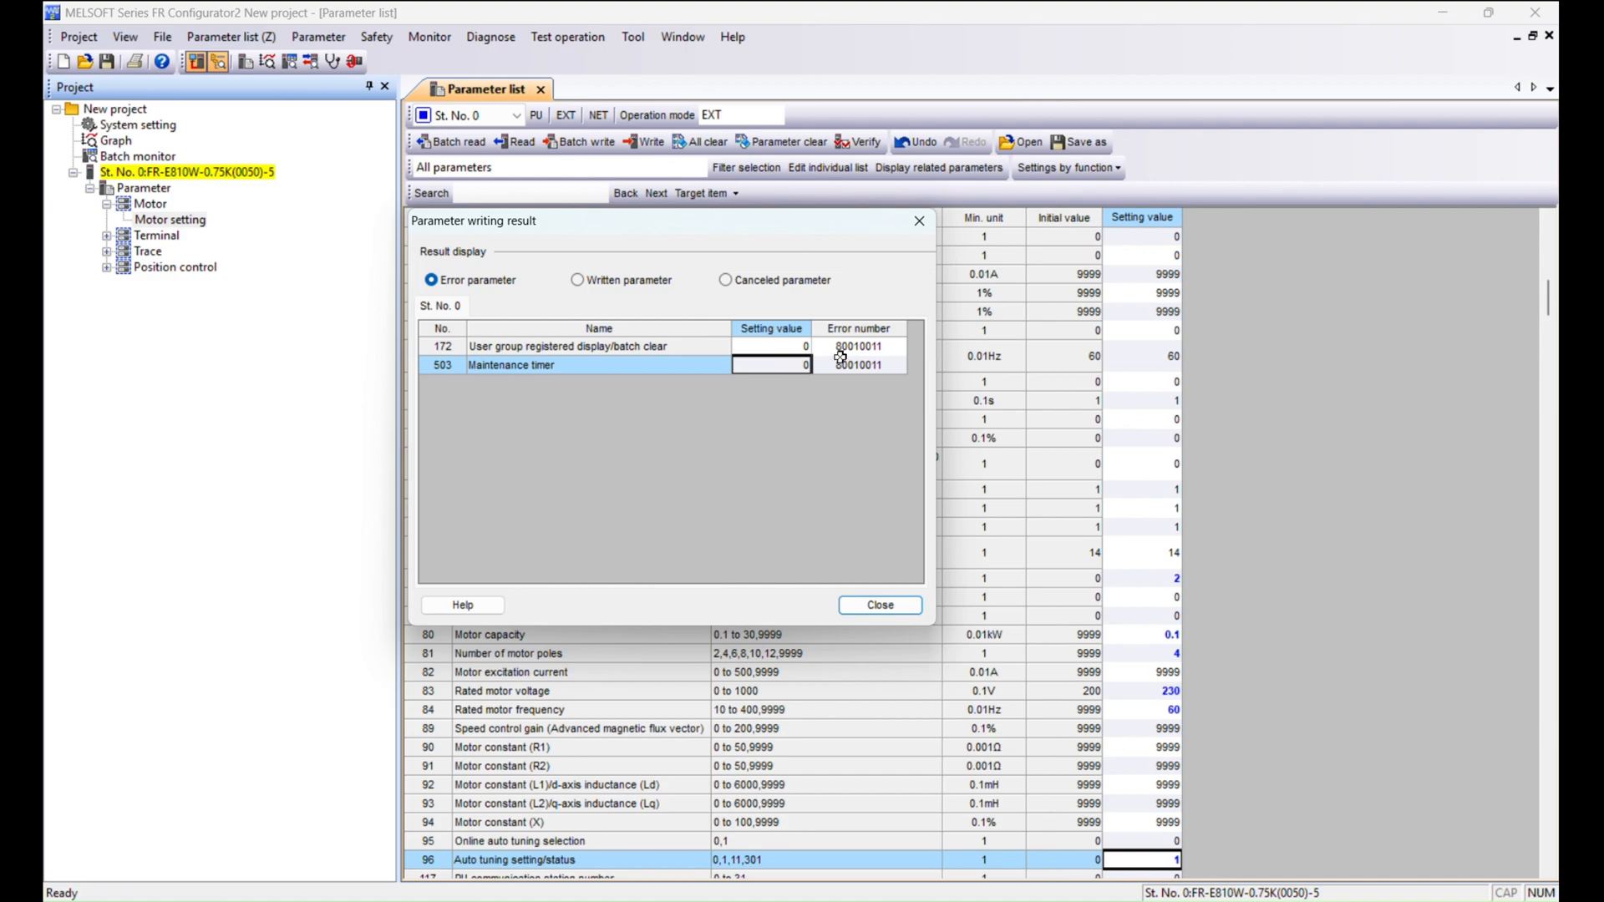
pyautogui.click(594, 365)
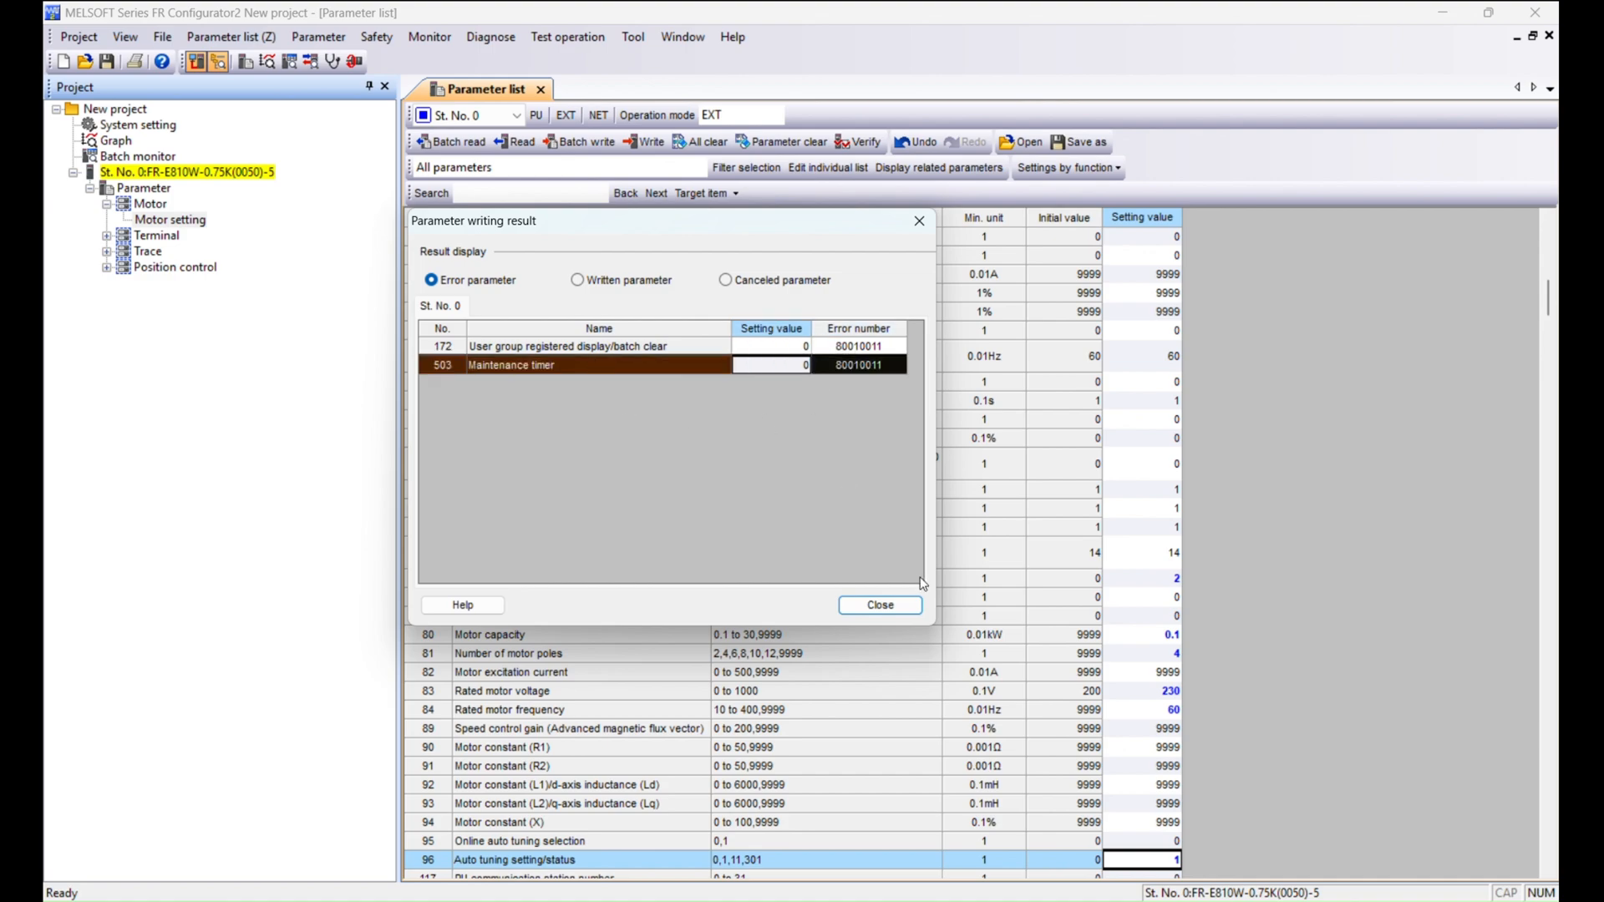
pyautogui.click(908, 606)
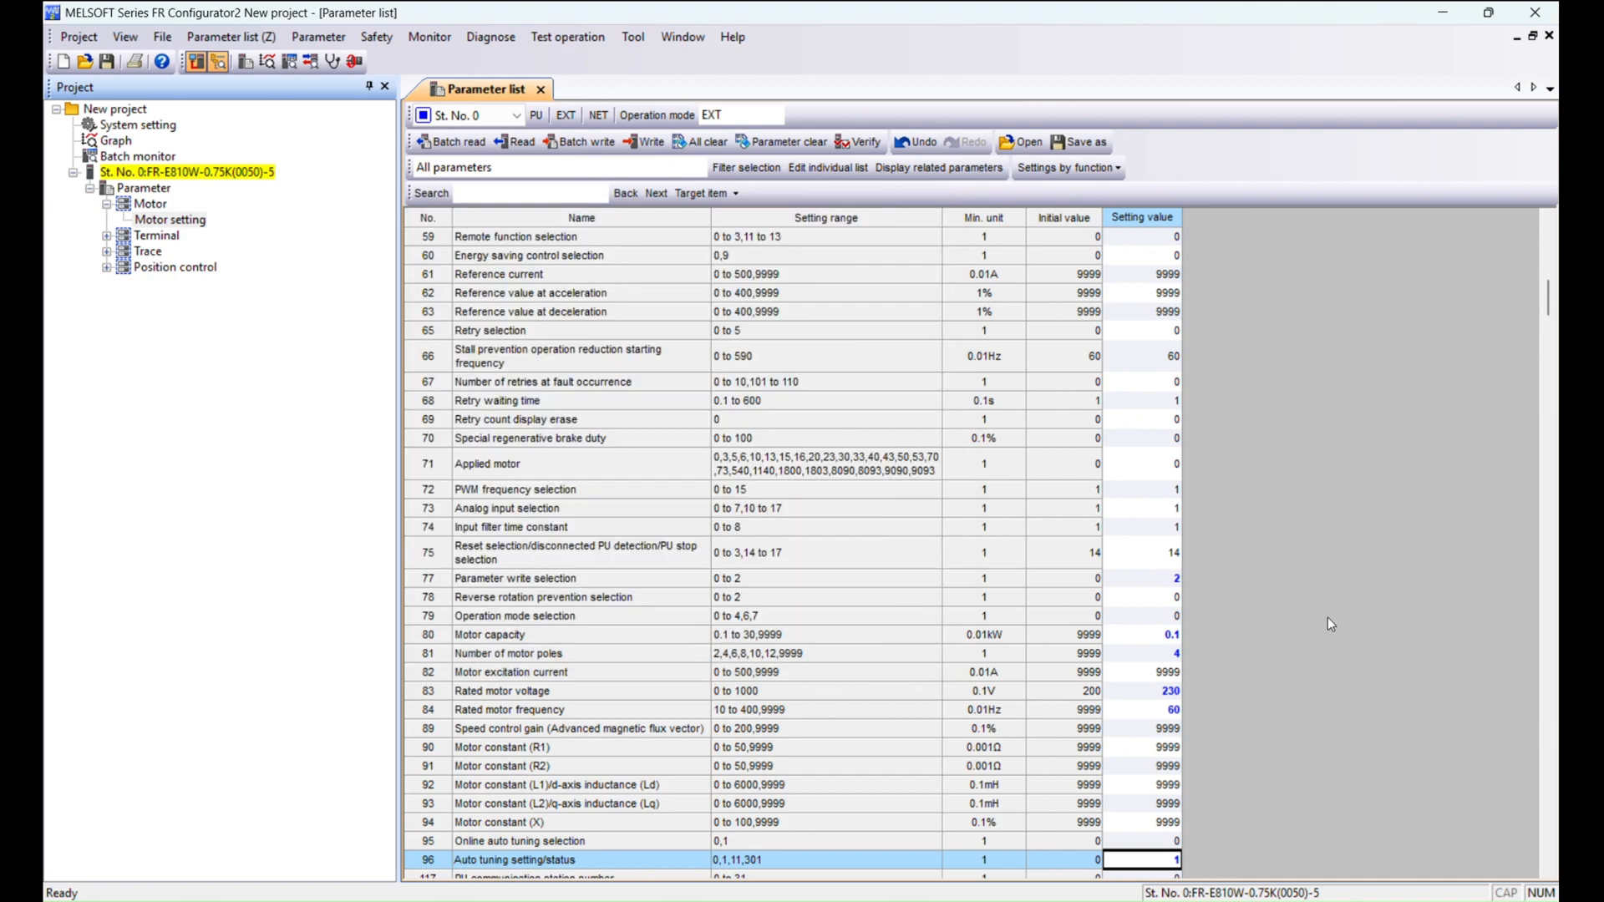
# Open test operation in PU mode, disable hold-to-operate, and start forward rotation to run auto tuning.
pyautogui.scroll(15, 1206, 549)
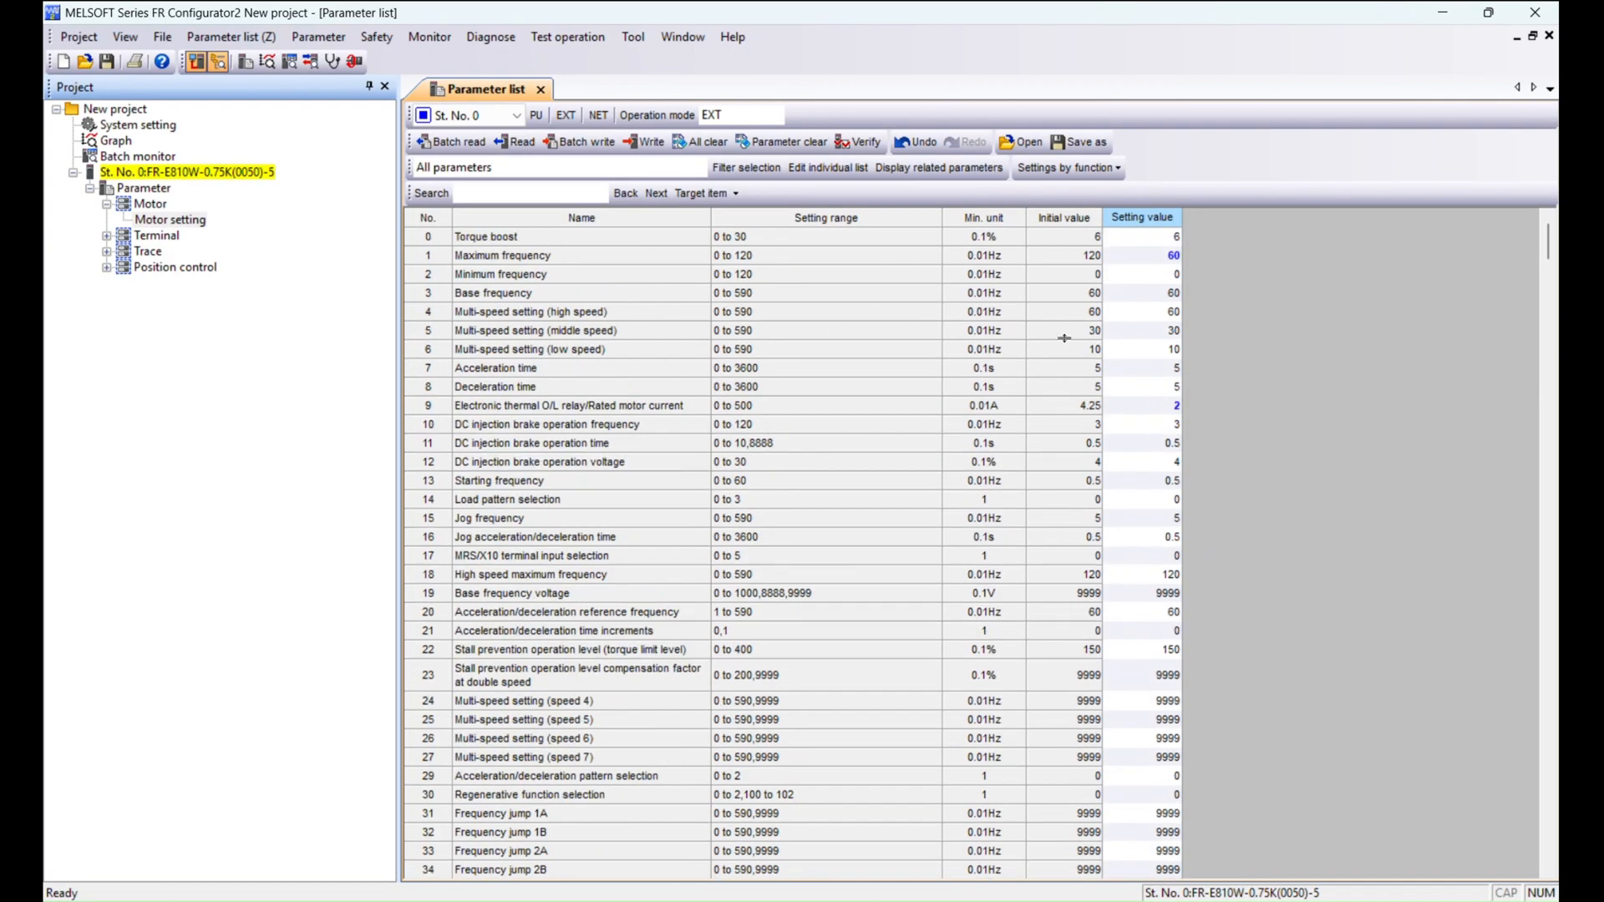
pyautogui.click(565, 36)
pyautogui.click(582, 57)
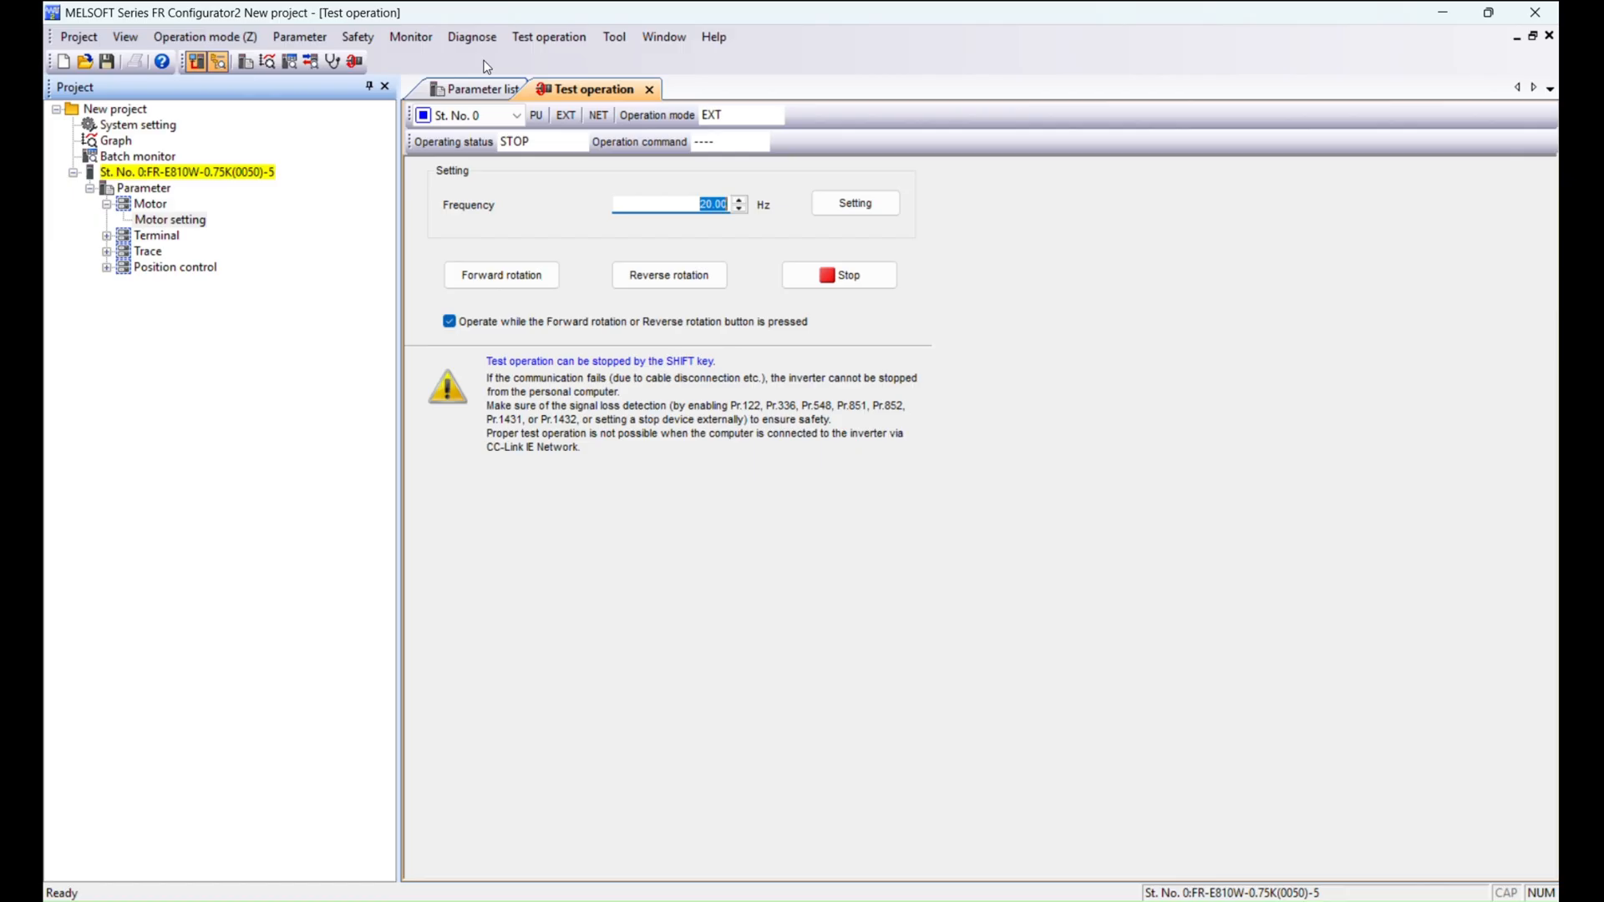
pyautogui.click(536, 116)
pyautogui.click(450, 323)
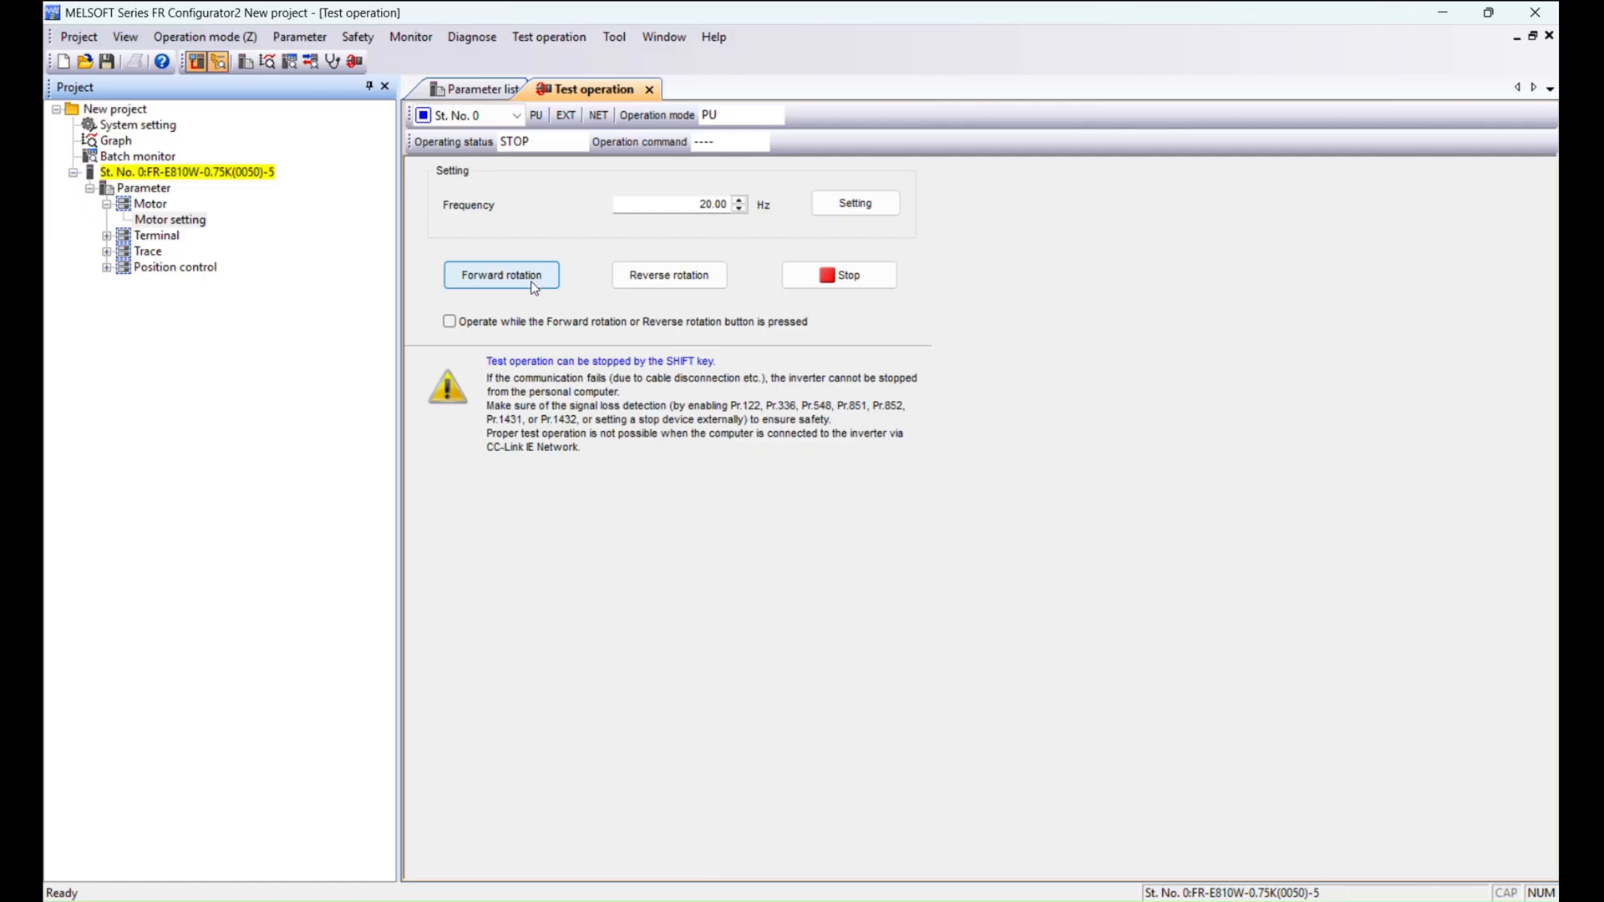
pyautogui.click(489, 279)
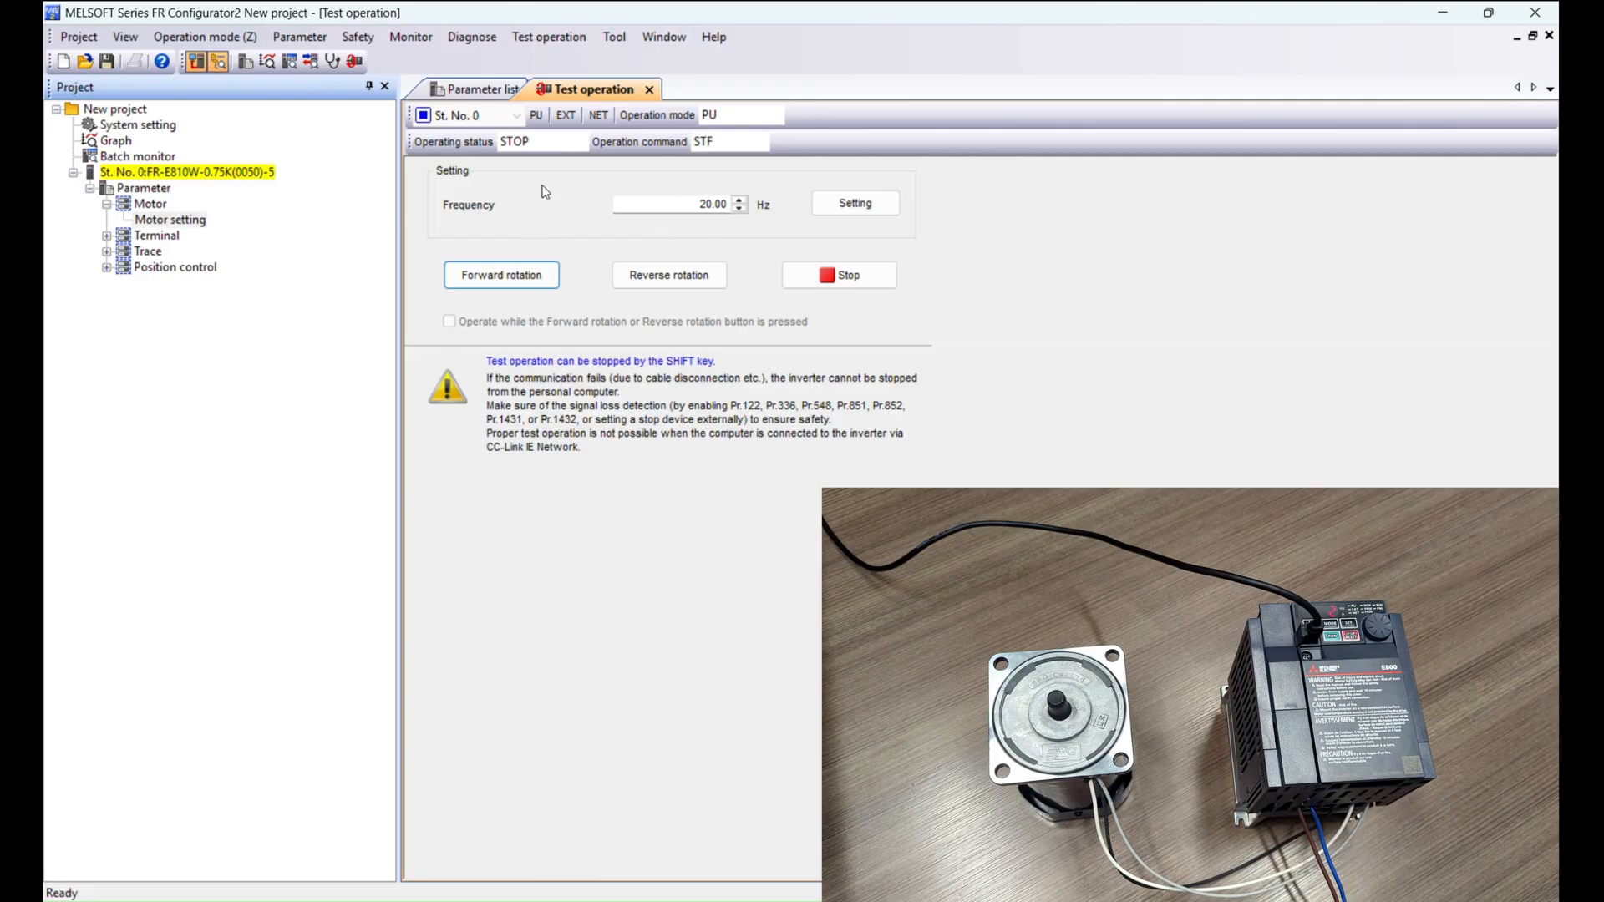
# Read the parameters back from the inverter into the parameter list.
pyautogui.click(510, 87)
pyautogui.scroll(-15, 622, 526)
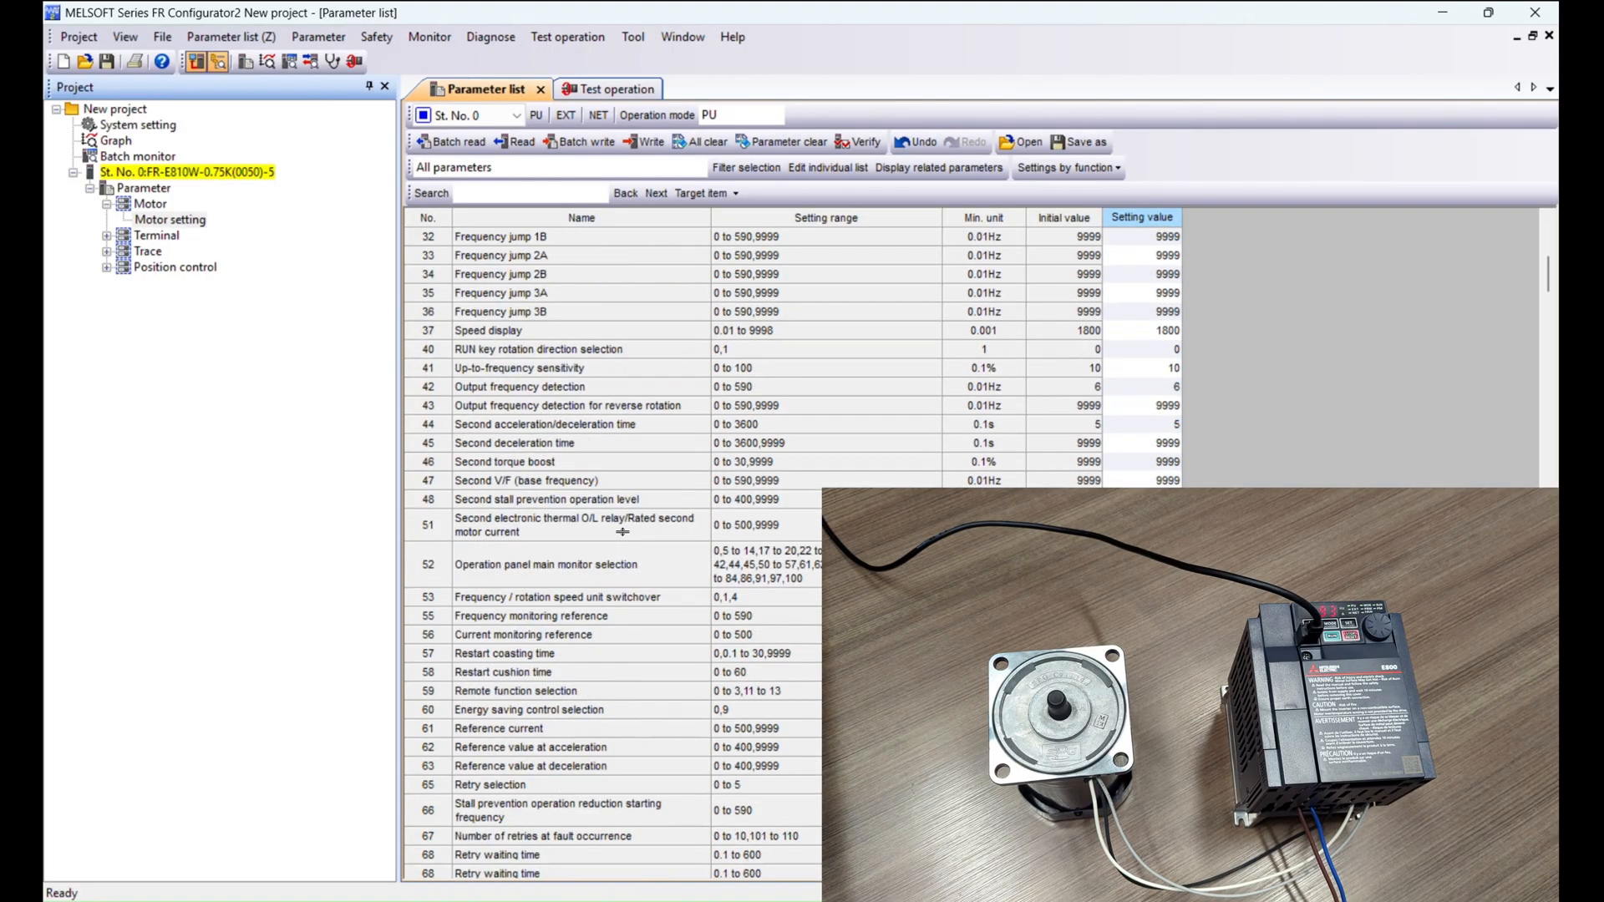
pyautogui.scroll(-6, 620, 541)
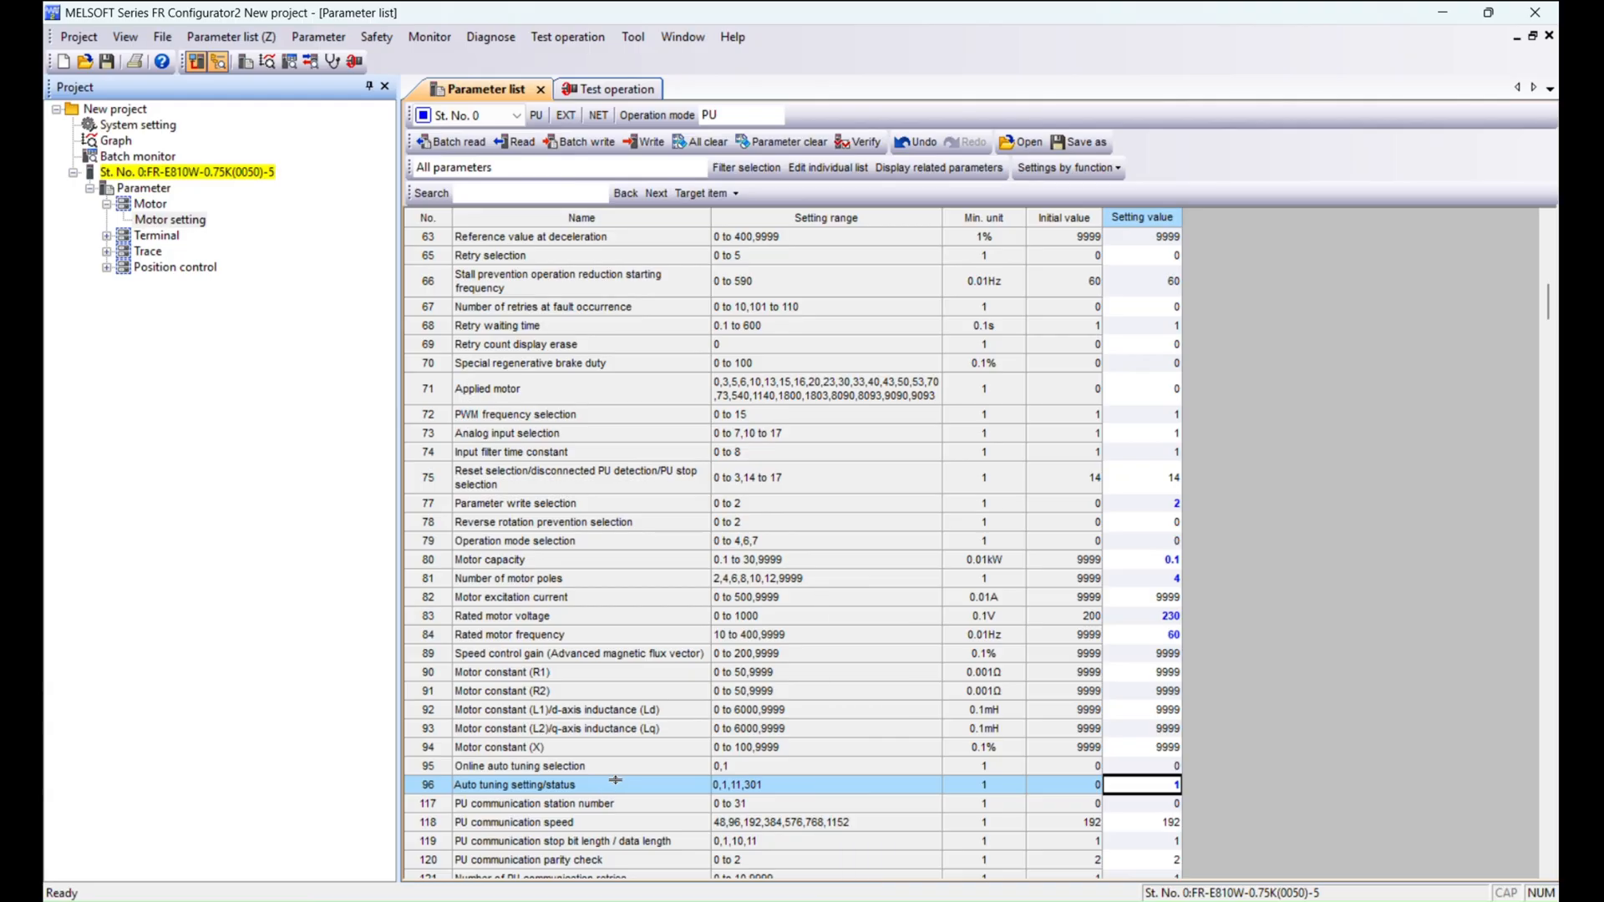
pyautogui.click(514, 141)
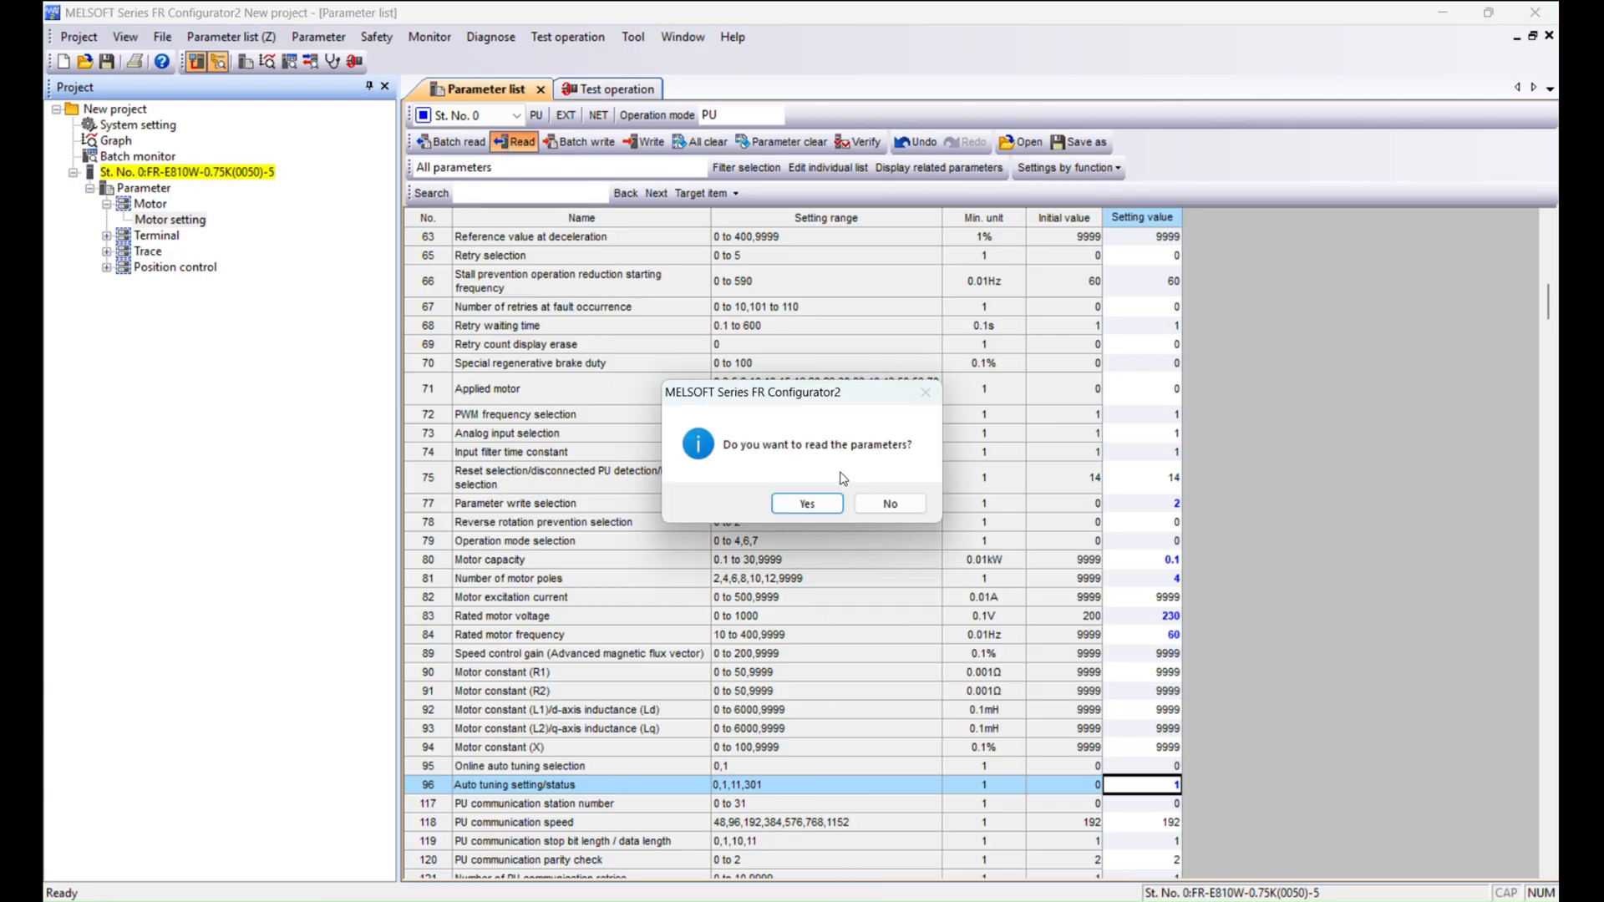
pyautogui.click(807, 504)
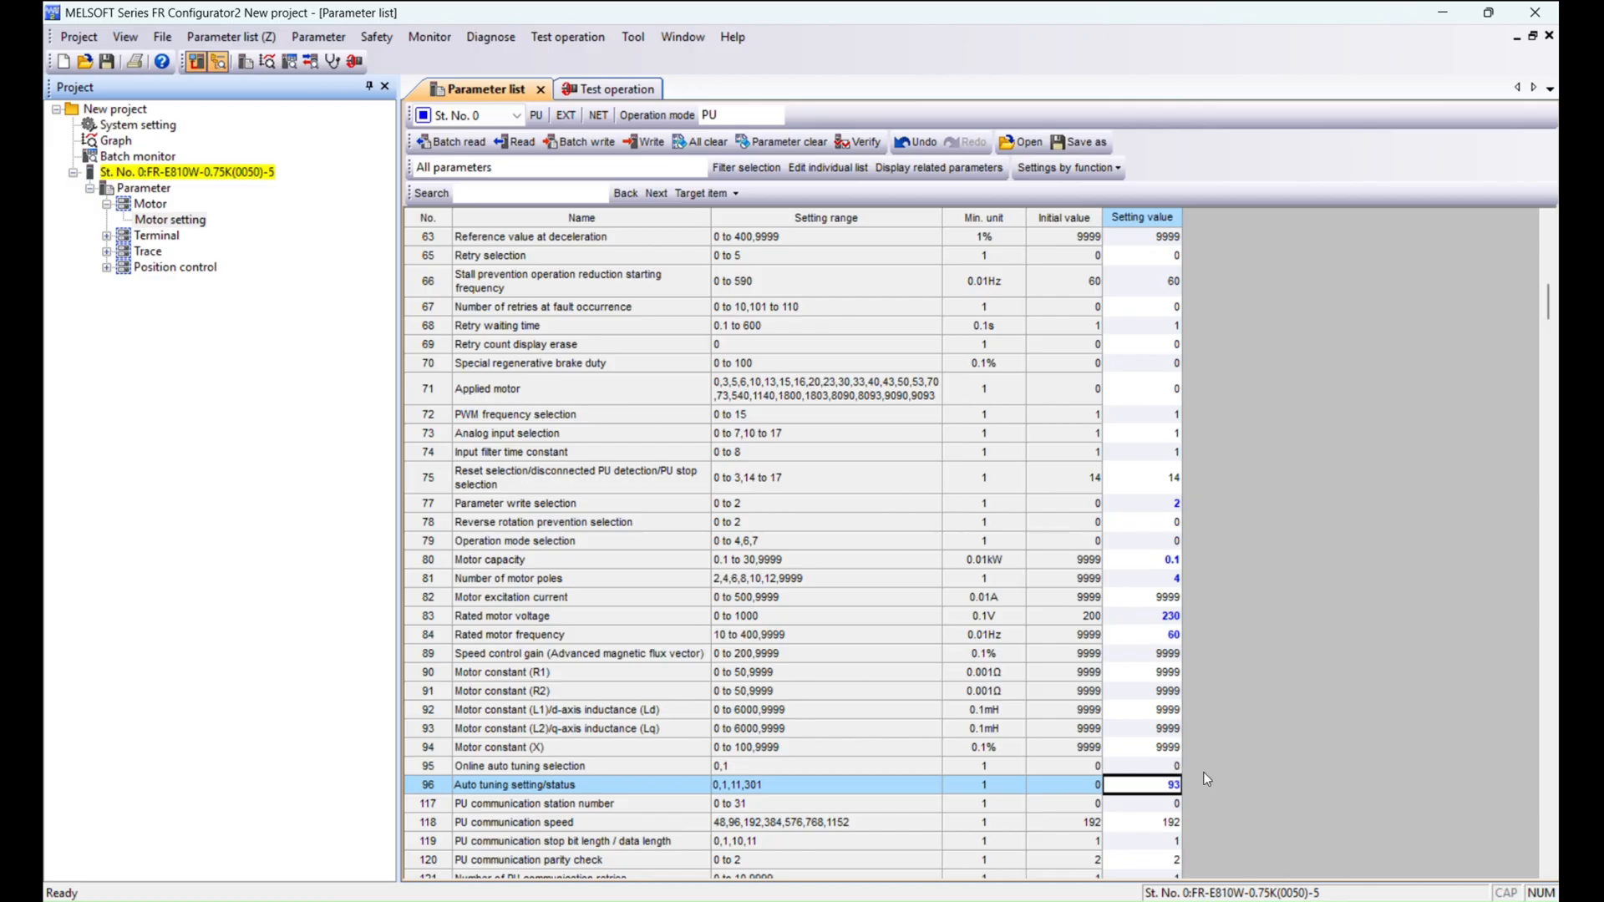
# Set parameter 96, Auto tuning setting/status, to 101 and write it to the inverter.
pyautogui.write('101')
pyautogui.press('Return')
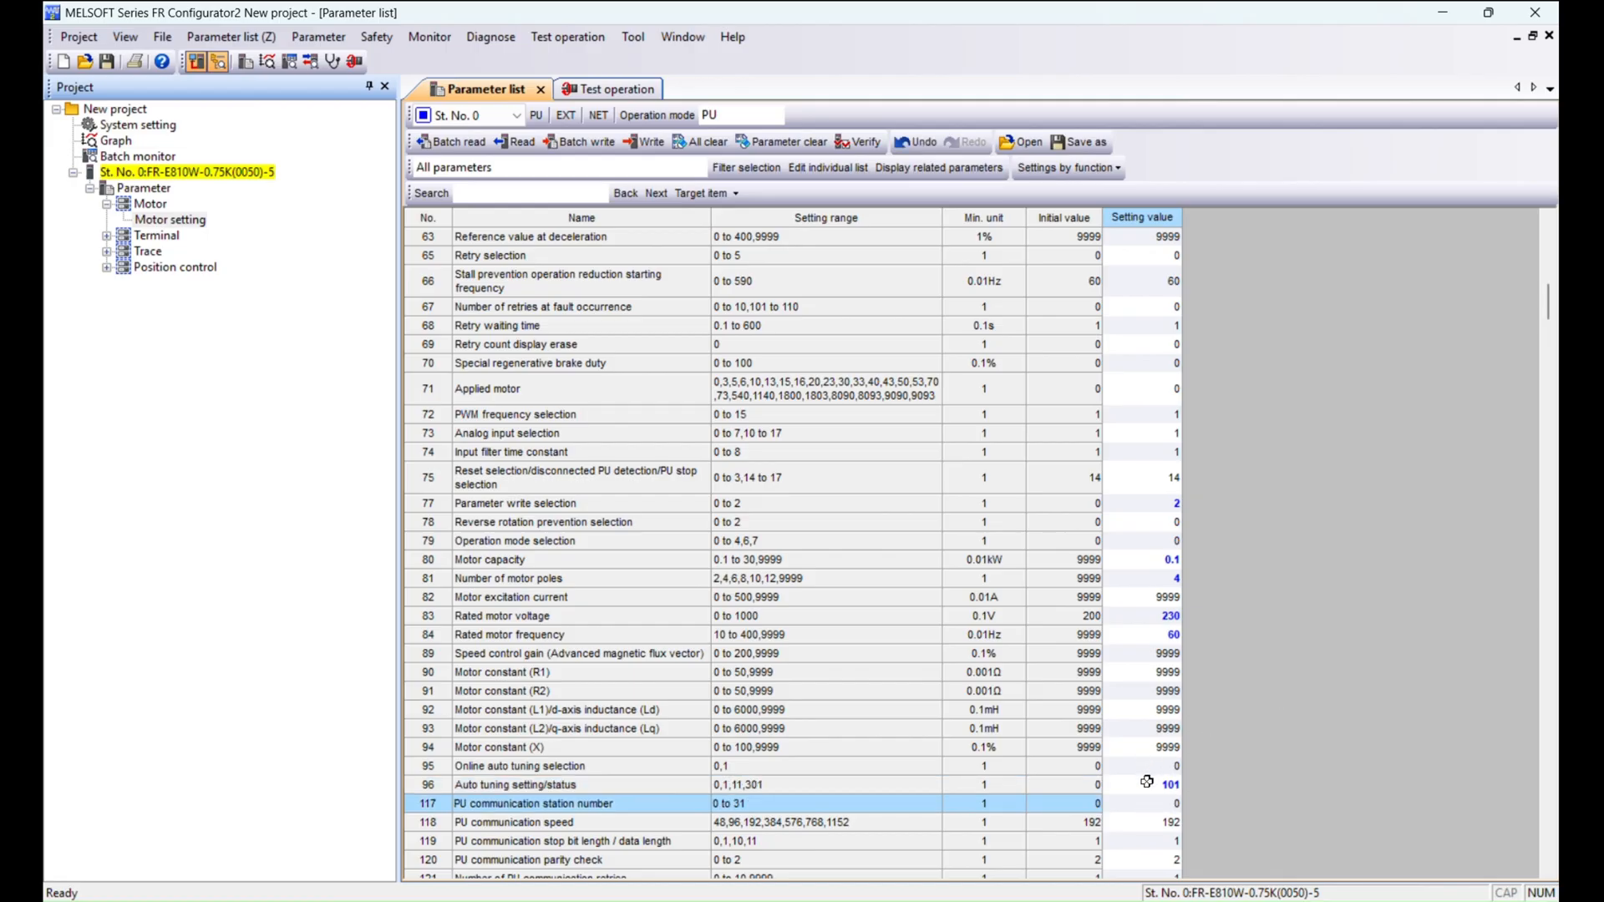
pyautogui.press('Up')
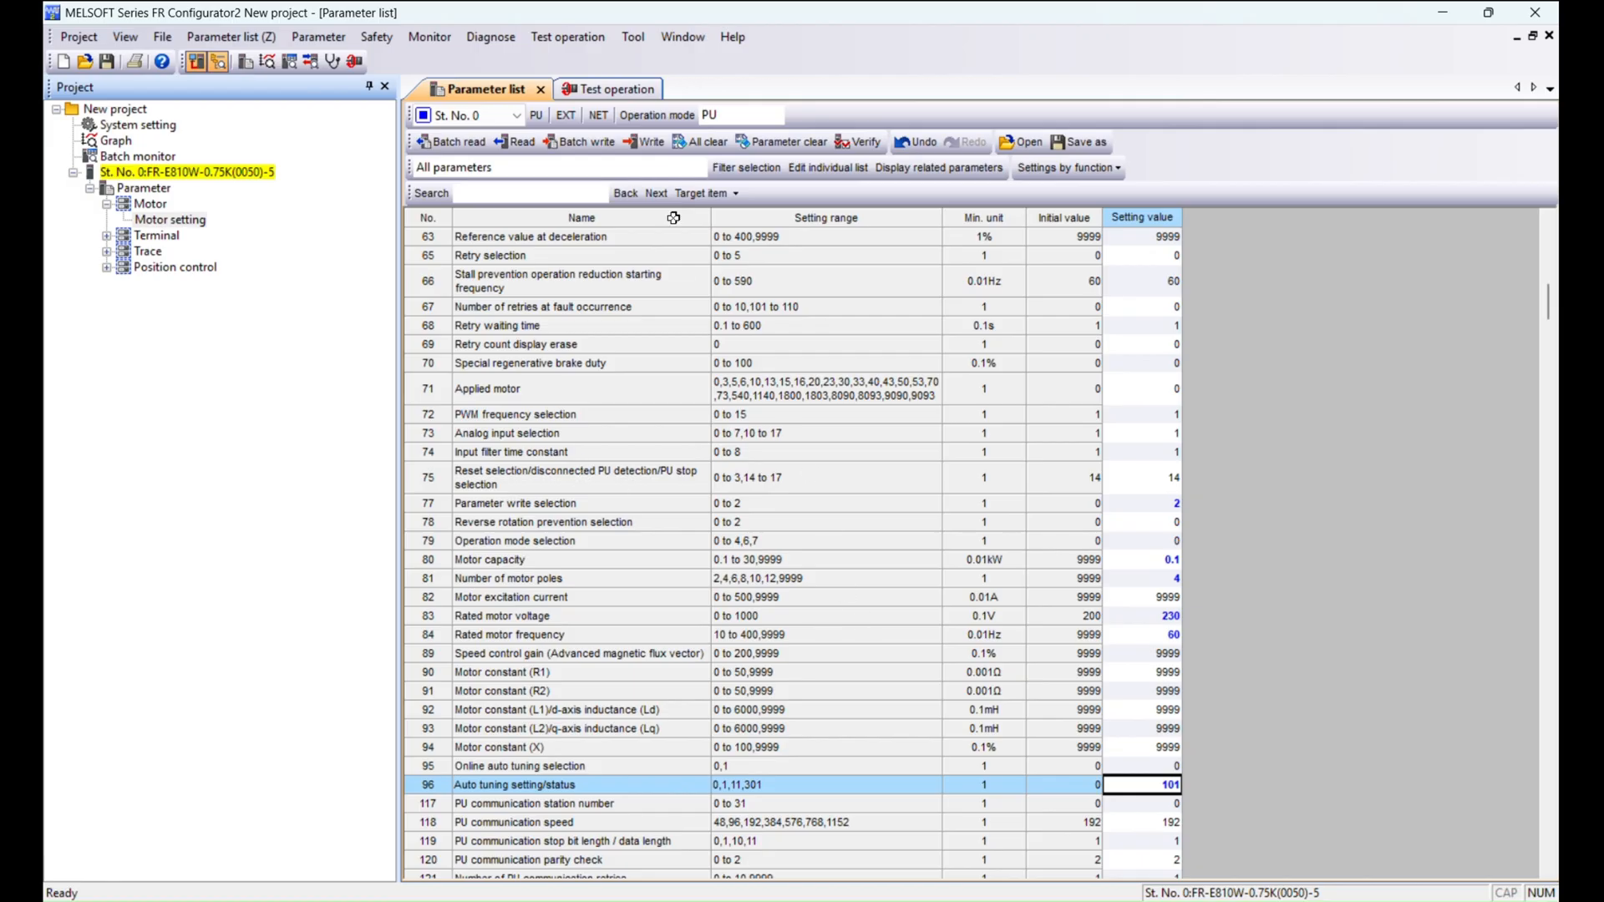
pyautogui.click(514, 144)
pyautogui.click(890, 503)
pyautogui.click(644, 142)
pyautogui.click(809, 503)
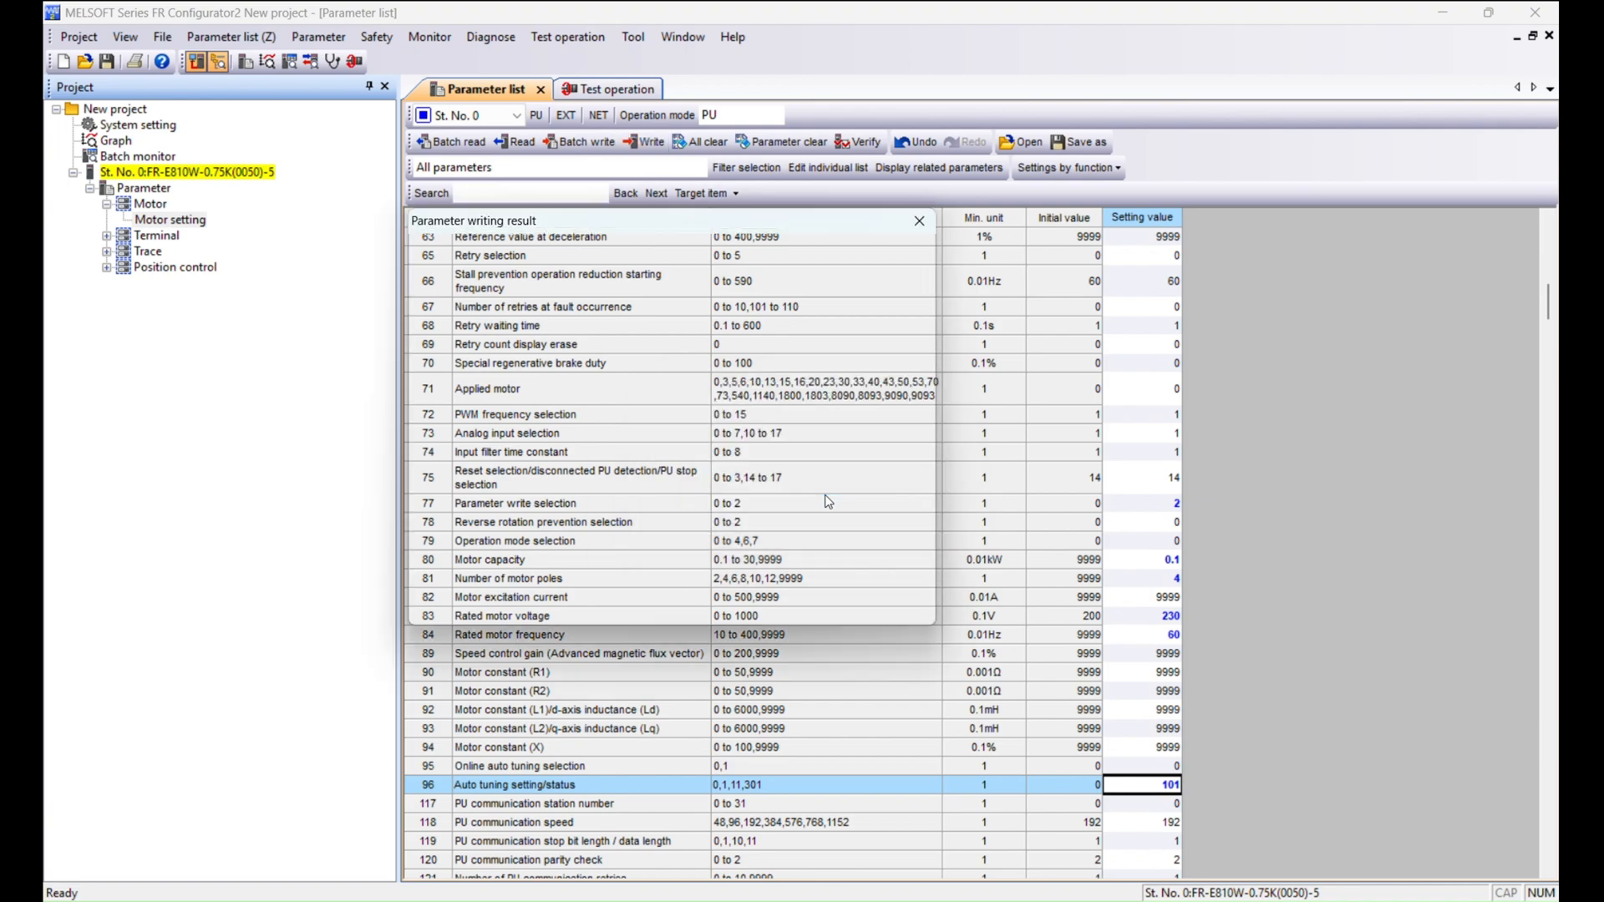
pyautogui.click(925, 224)
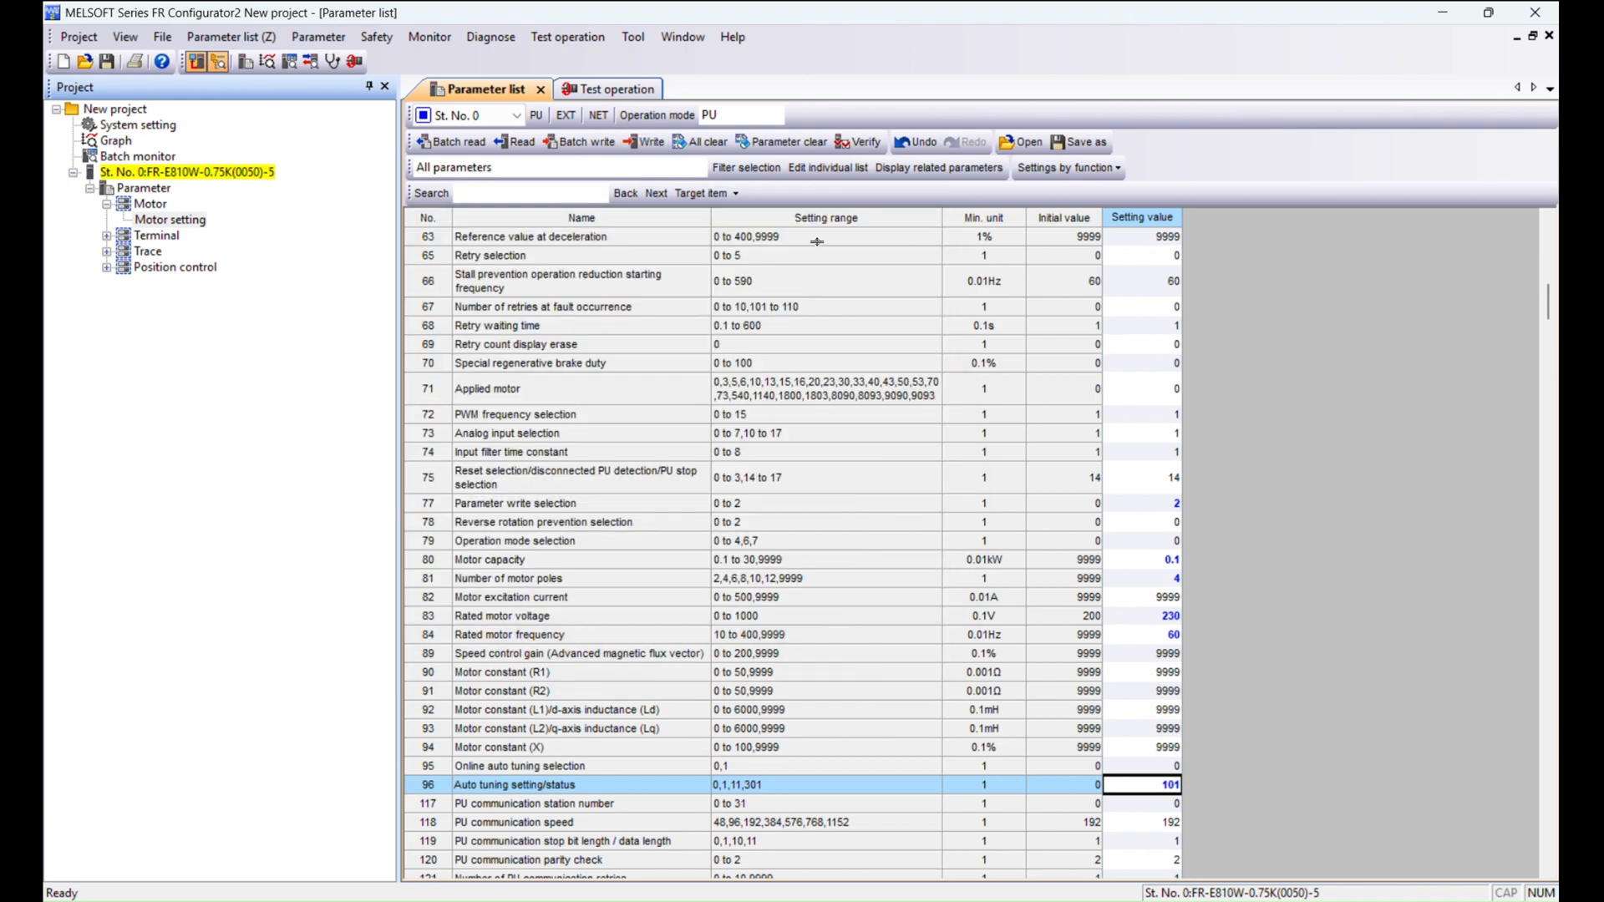
# Stop the test operation and write parameter 96 to the inverter again.
pyautogui.click(643, 88)
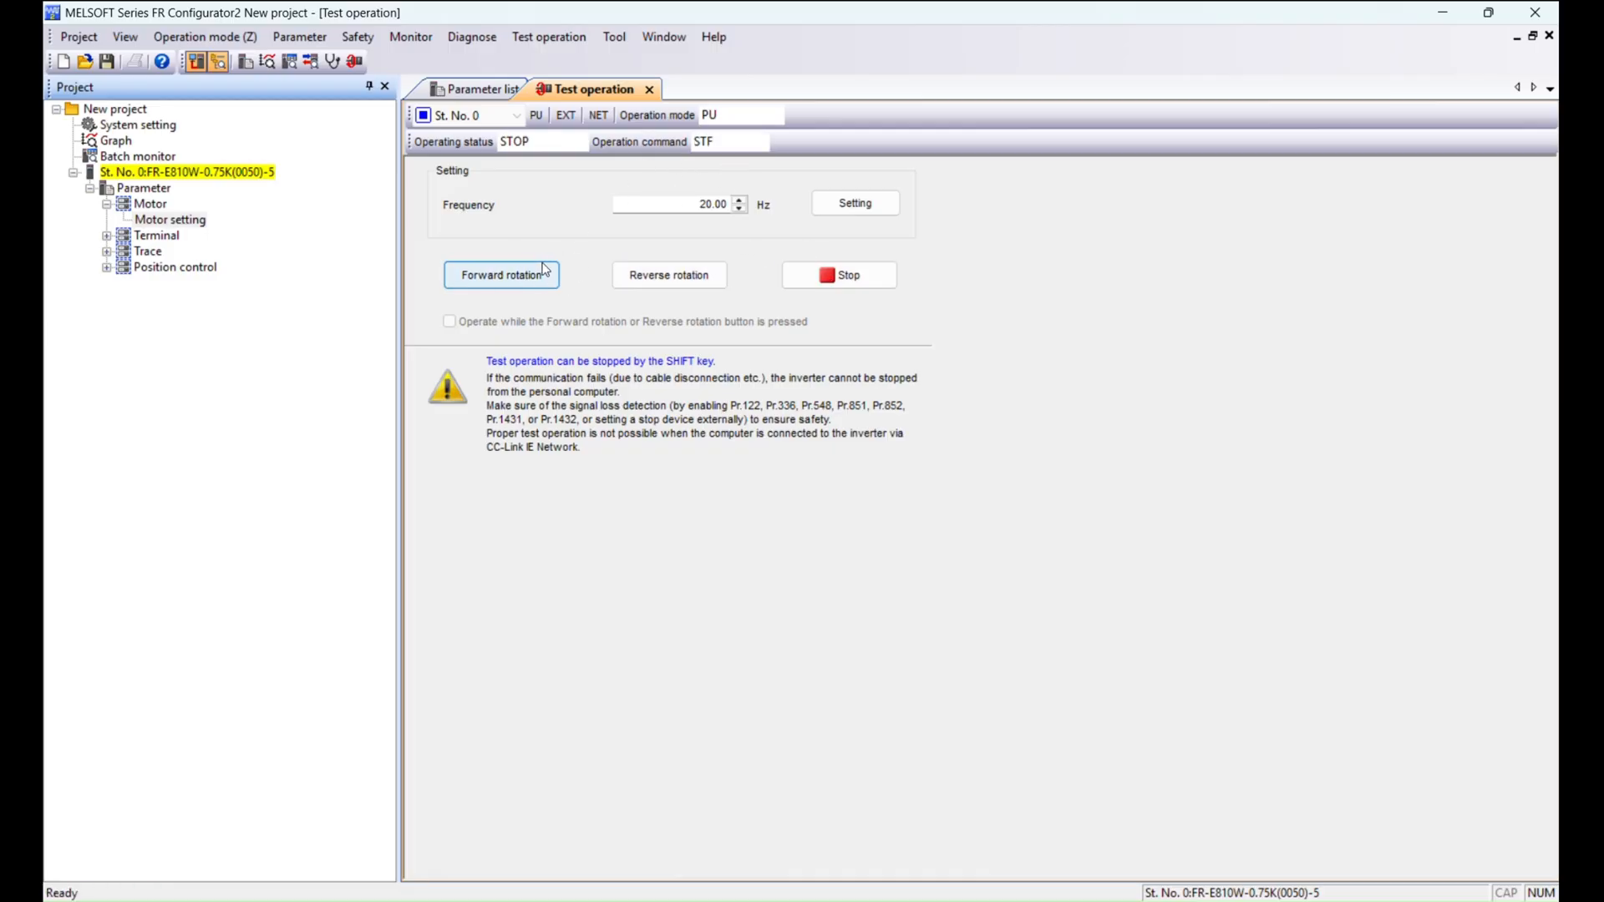
pyautogui.click(839, 275)
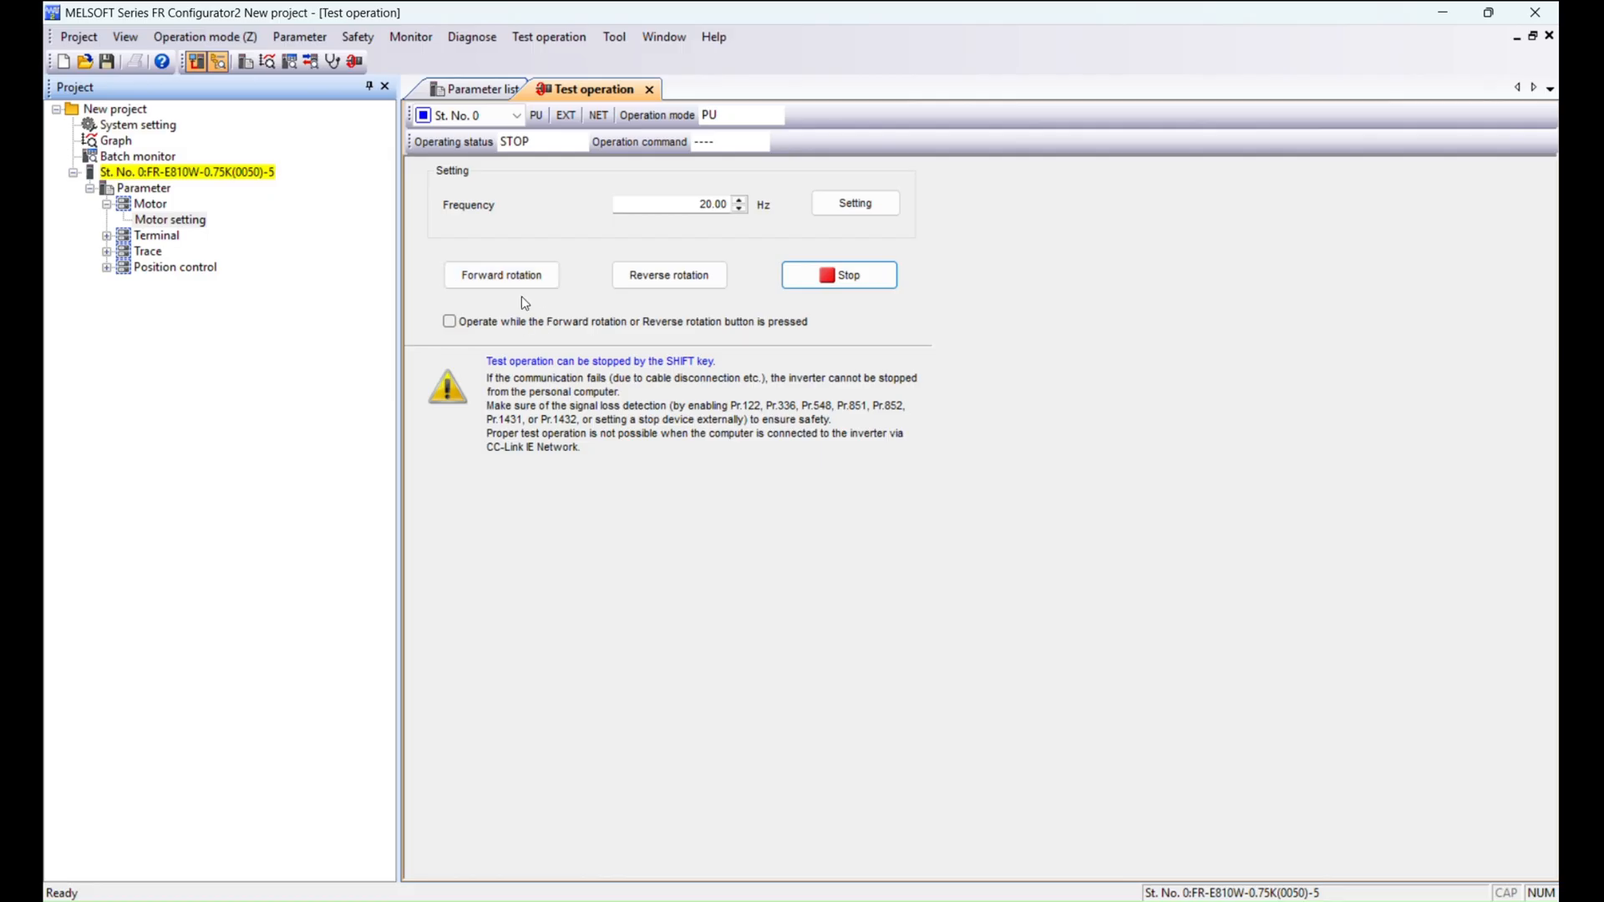
pyautogui.click(480, 89)
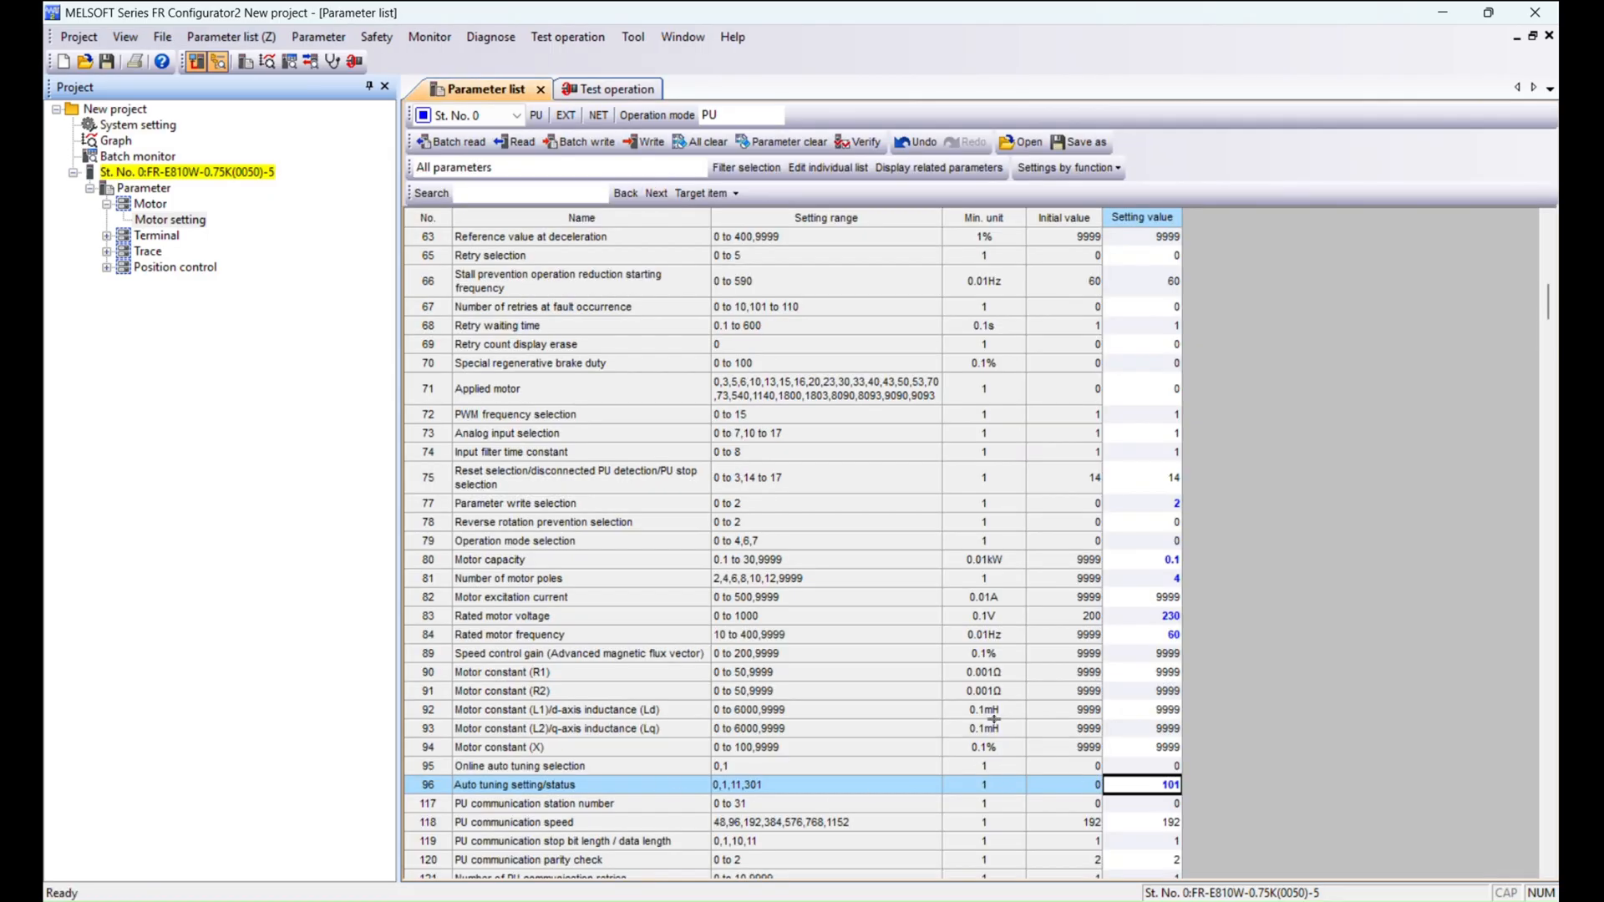
pyautogui.click(645, 143)
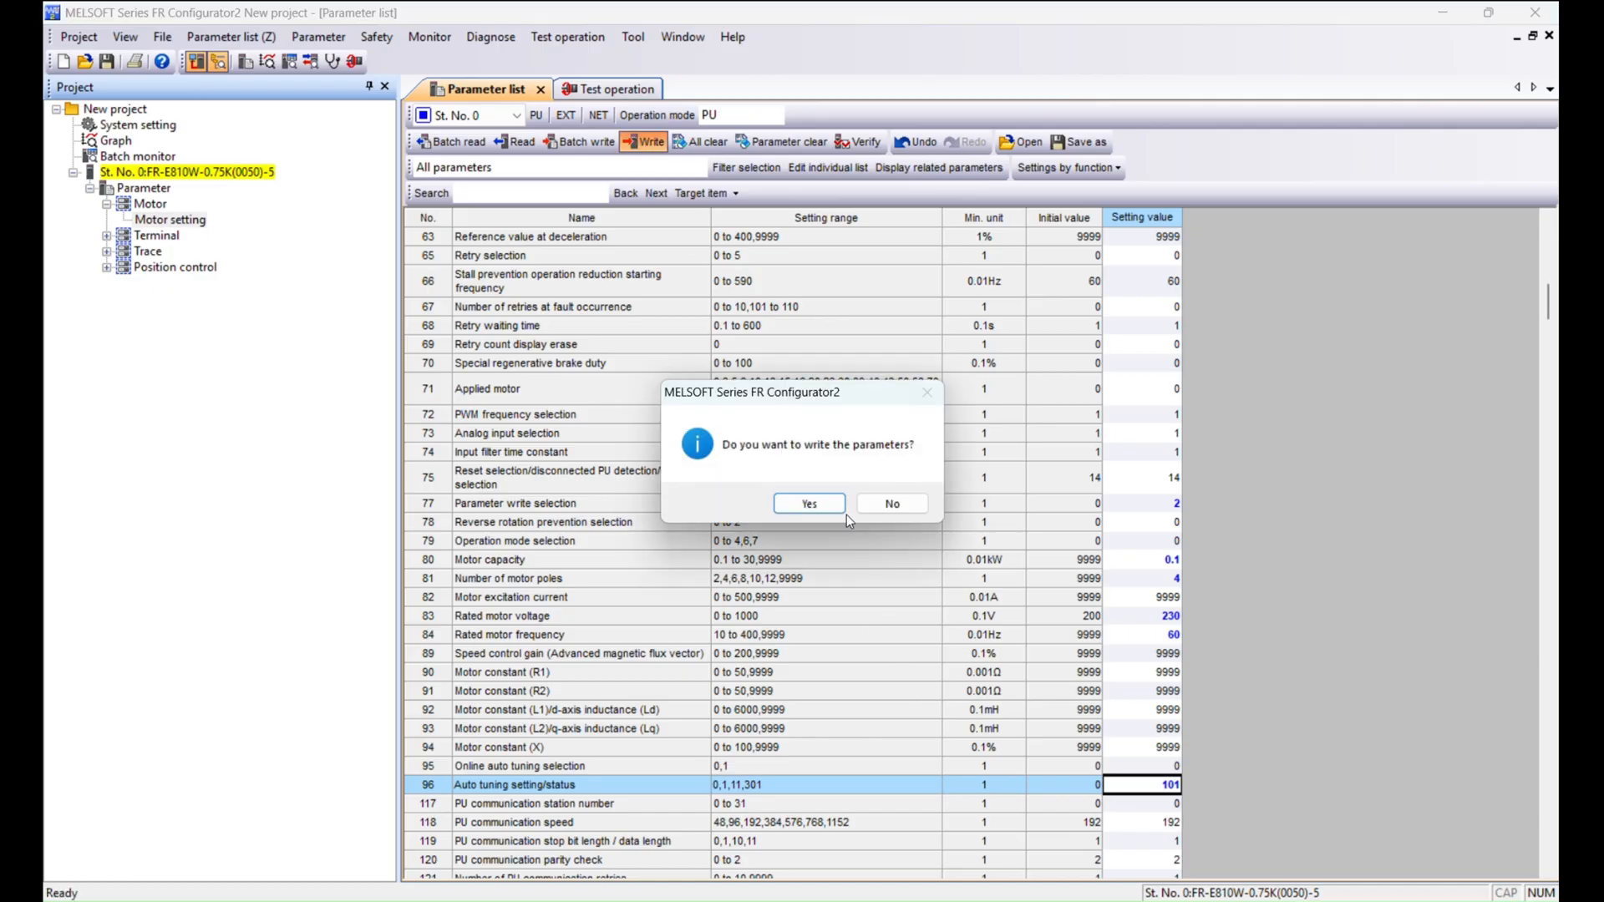
pyautogui.click(817, 507)
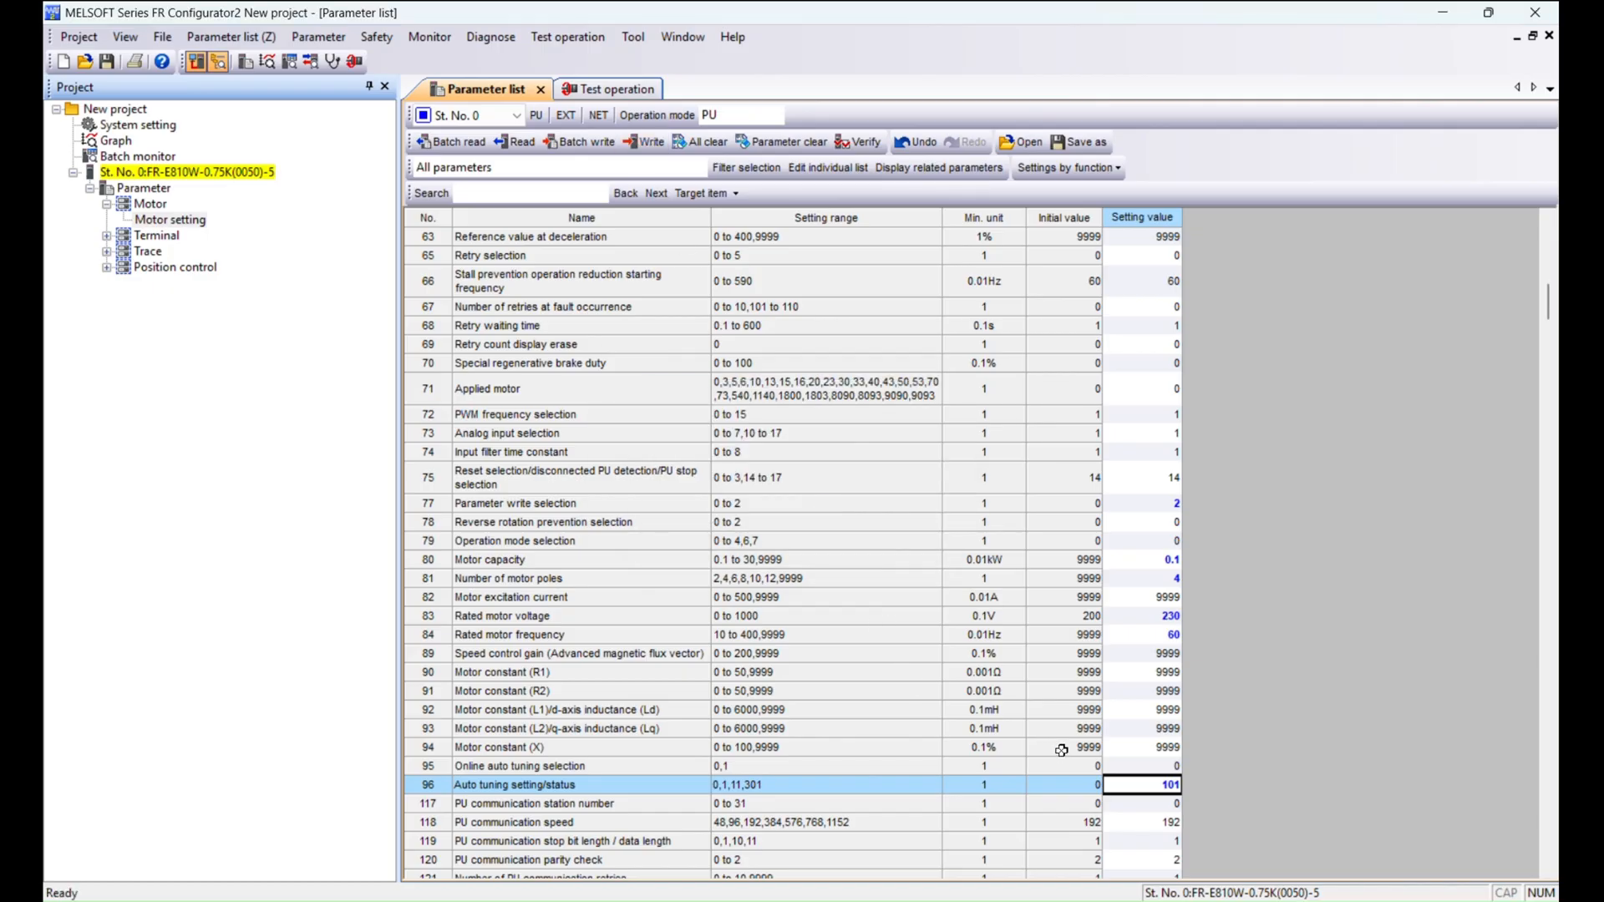
# Run forward rotation in test operation to perform the auto tuning, then stop it.
pyautogui.click(612, 89)
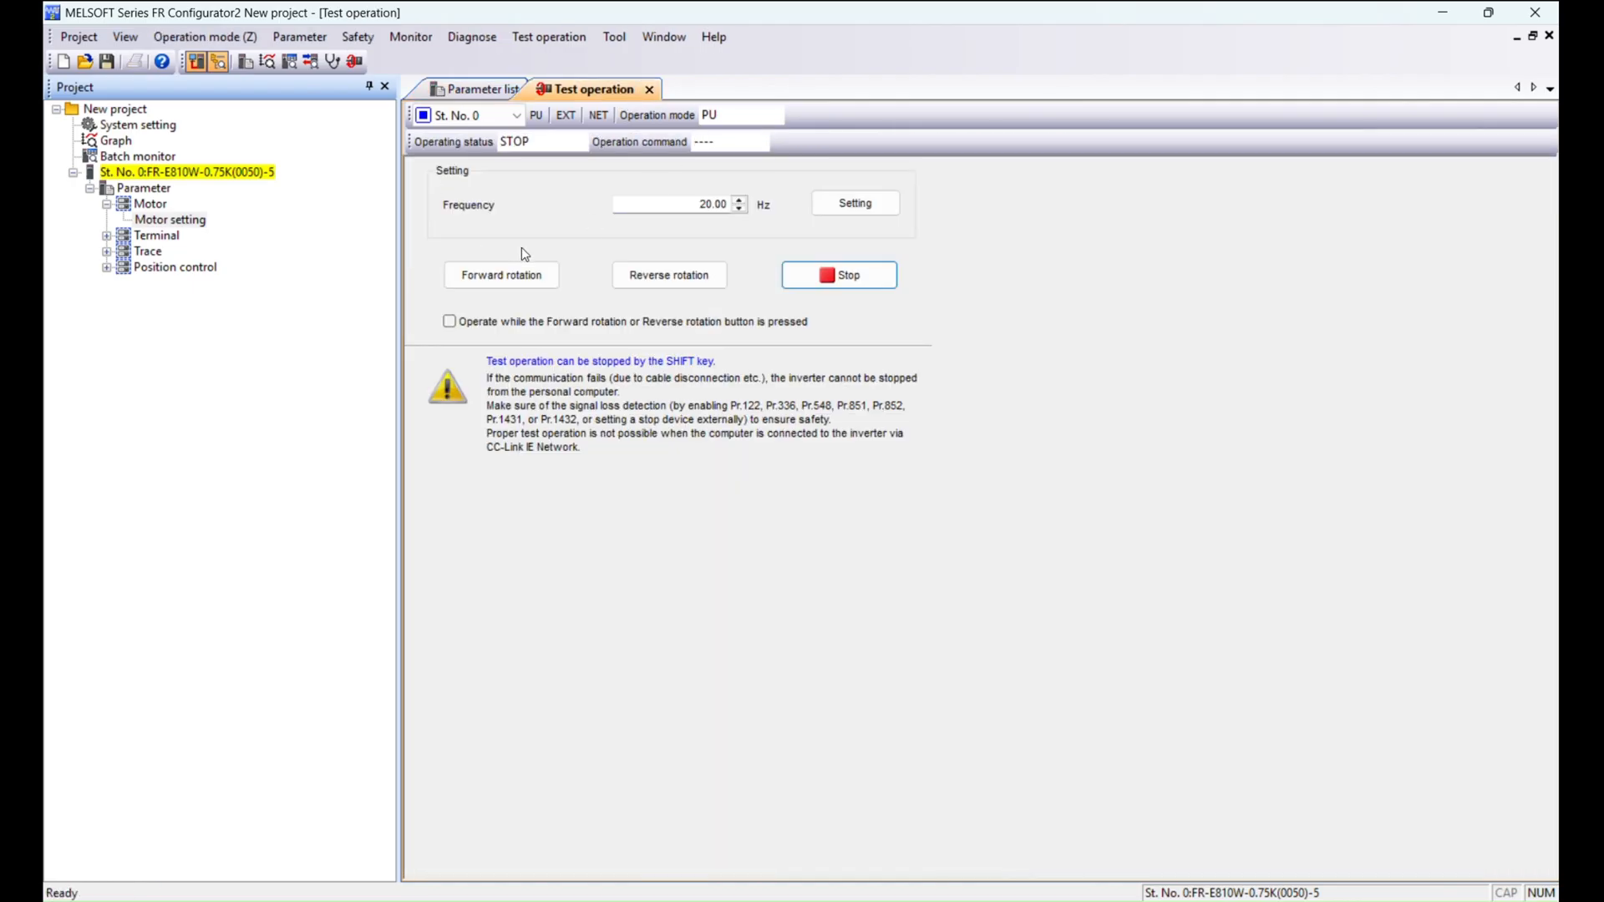
pyautogui.click(523, 274)
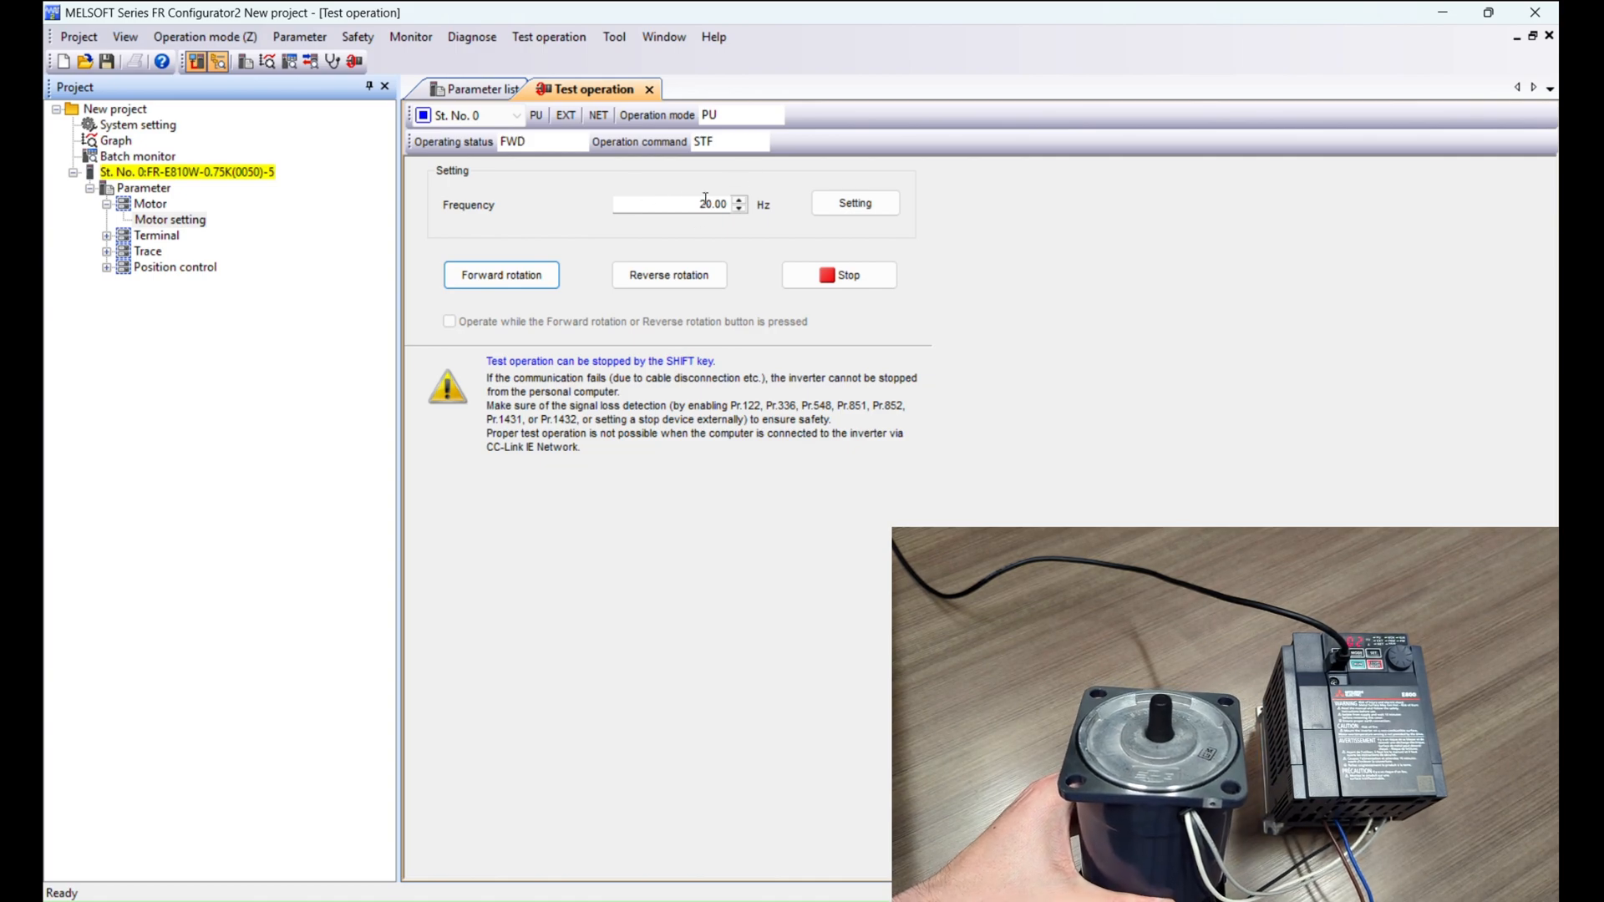
pyautogui.click(483, 89)
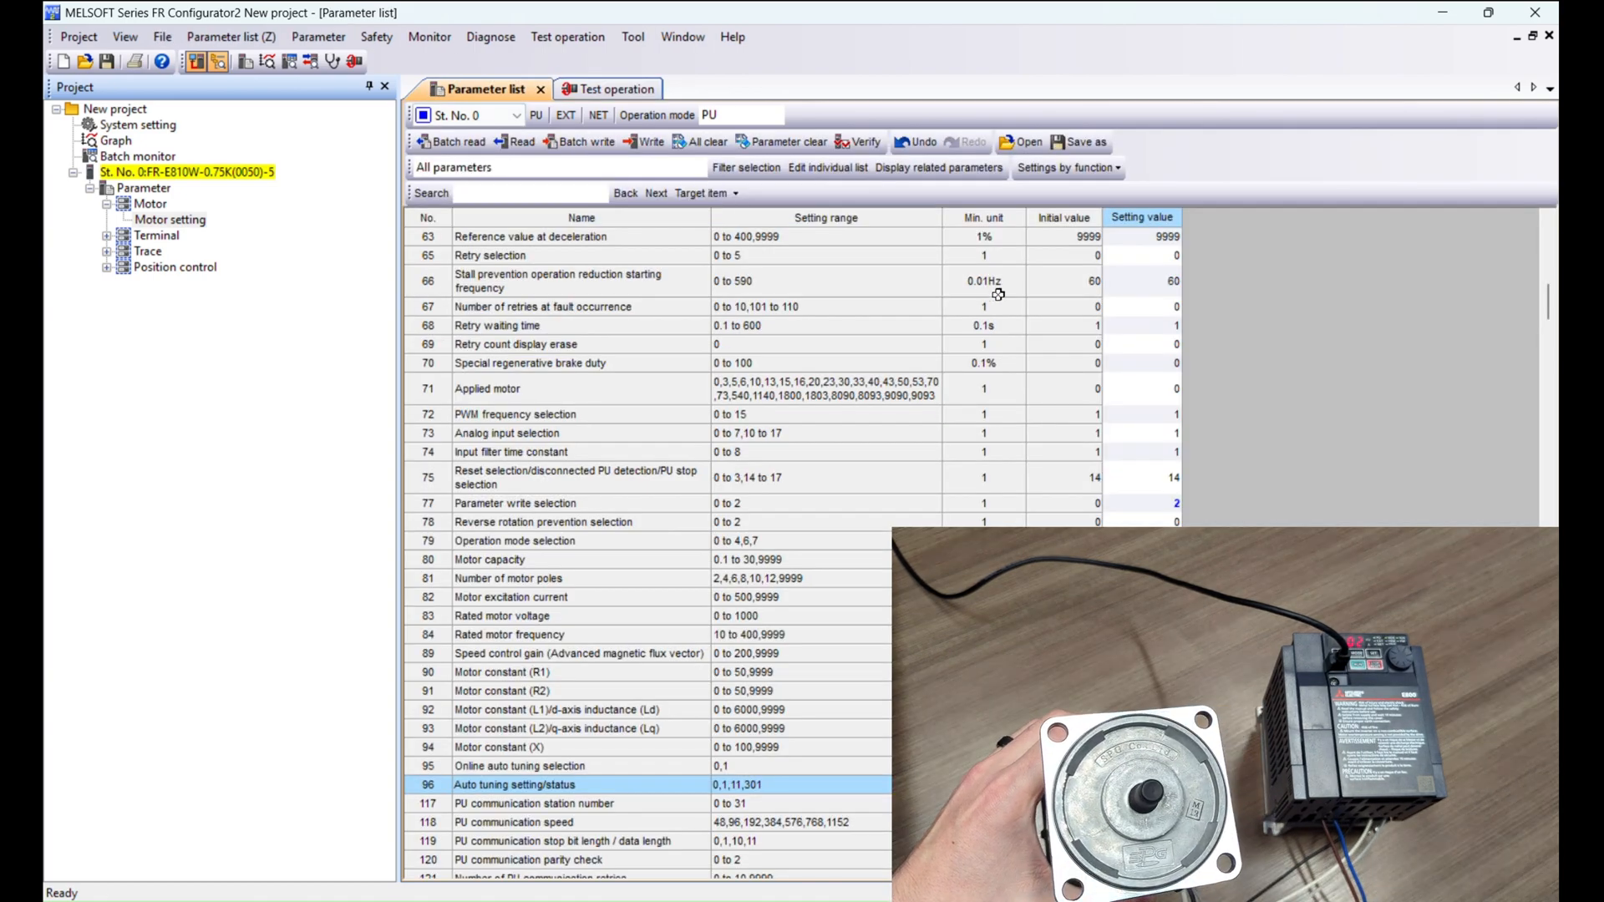
pyautogui.scroll(17, 1077, 293)
pyautogui.click(1159, 251)
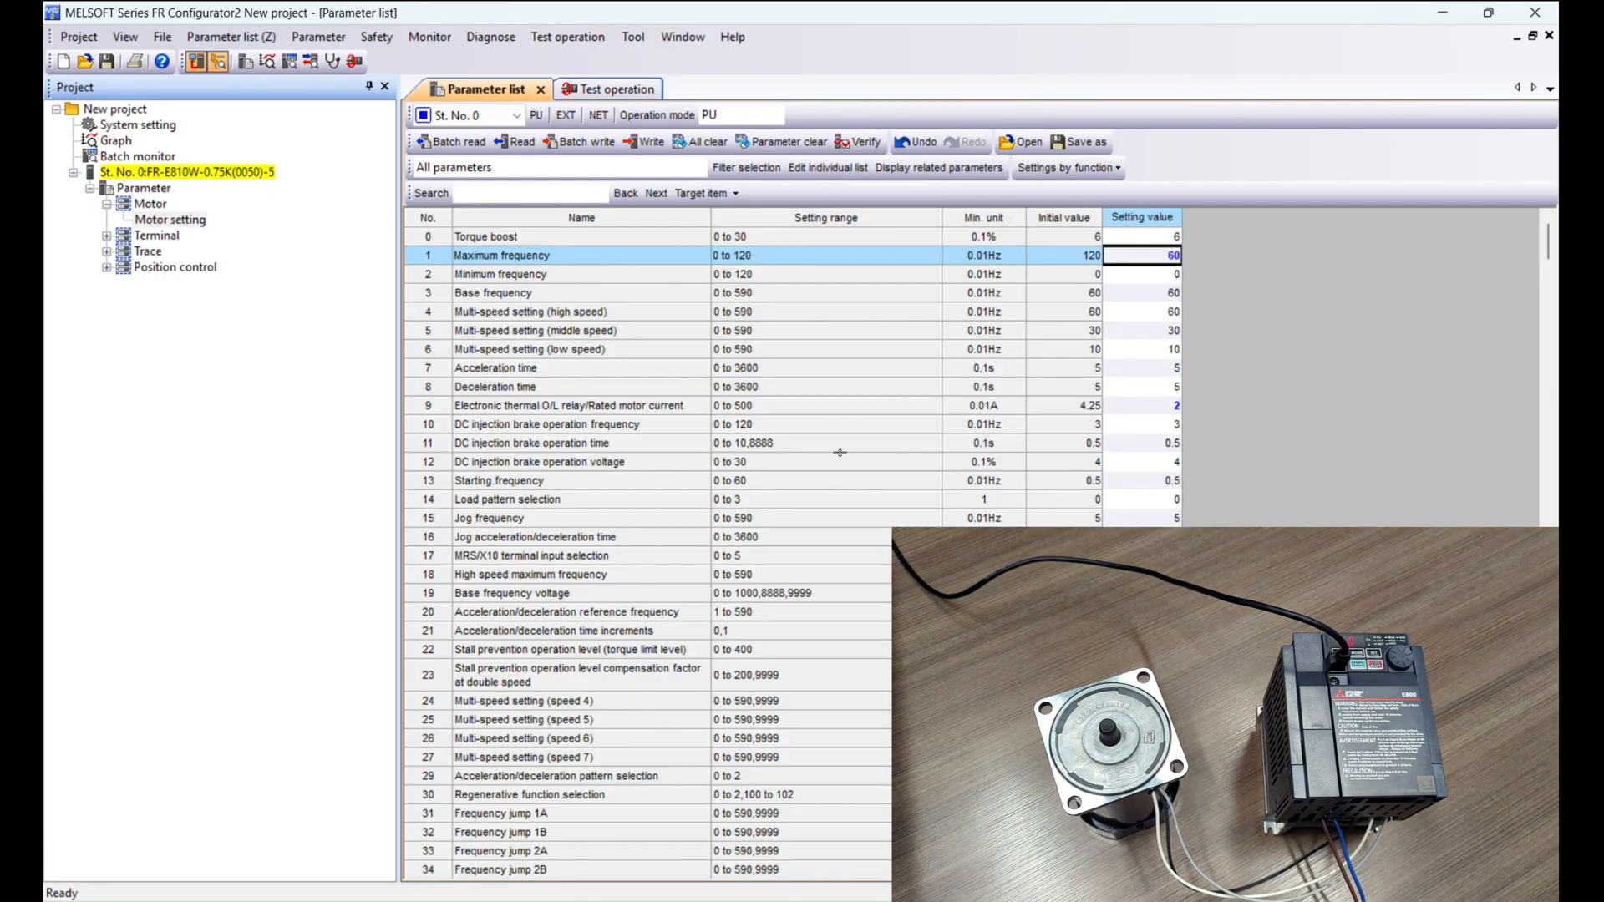
pyautogui.scroll(-5, 840, 441)
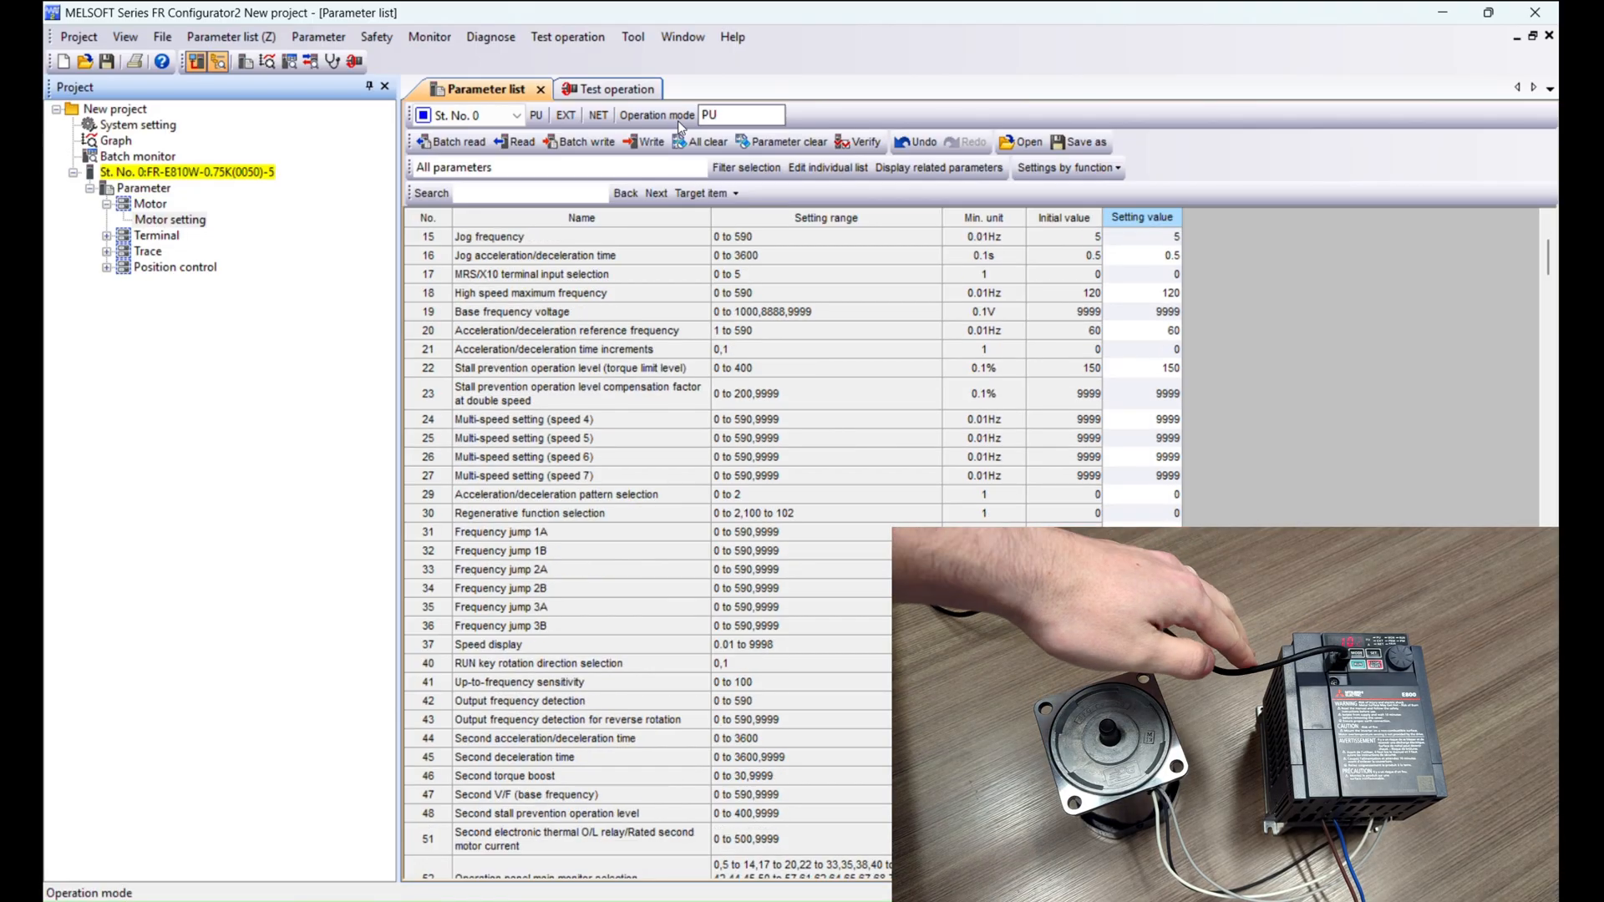
pyautogui.click(608, 89)
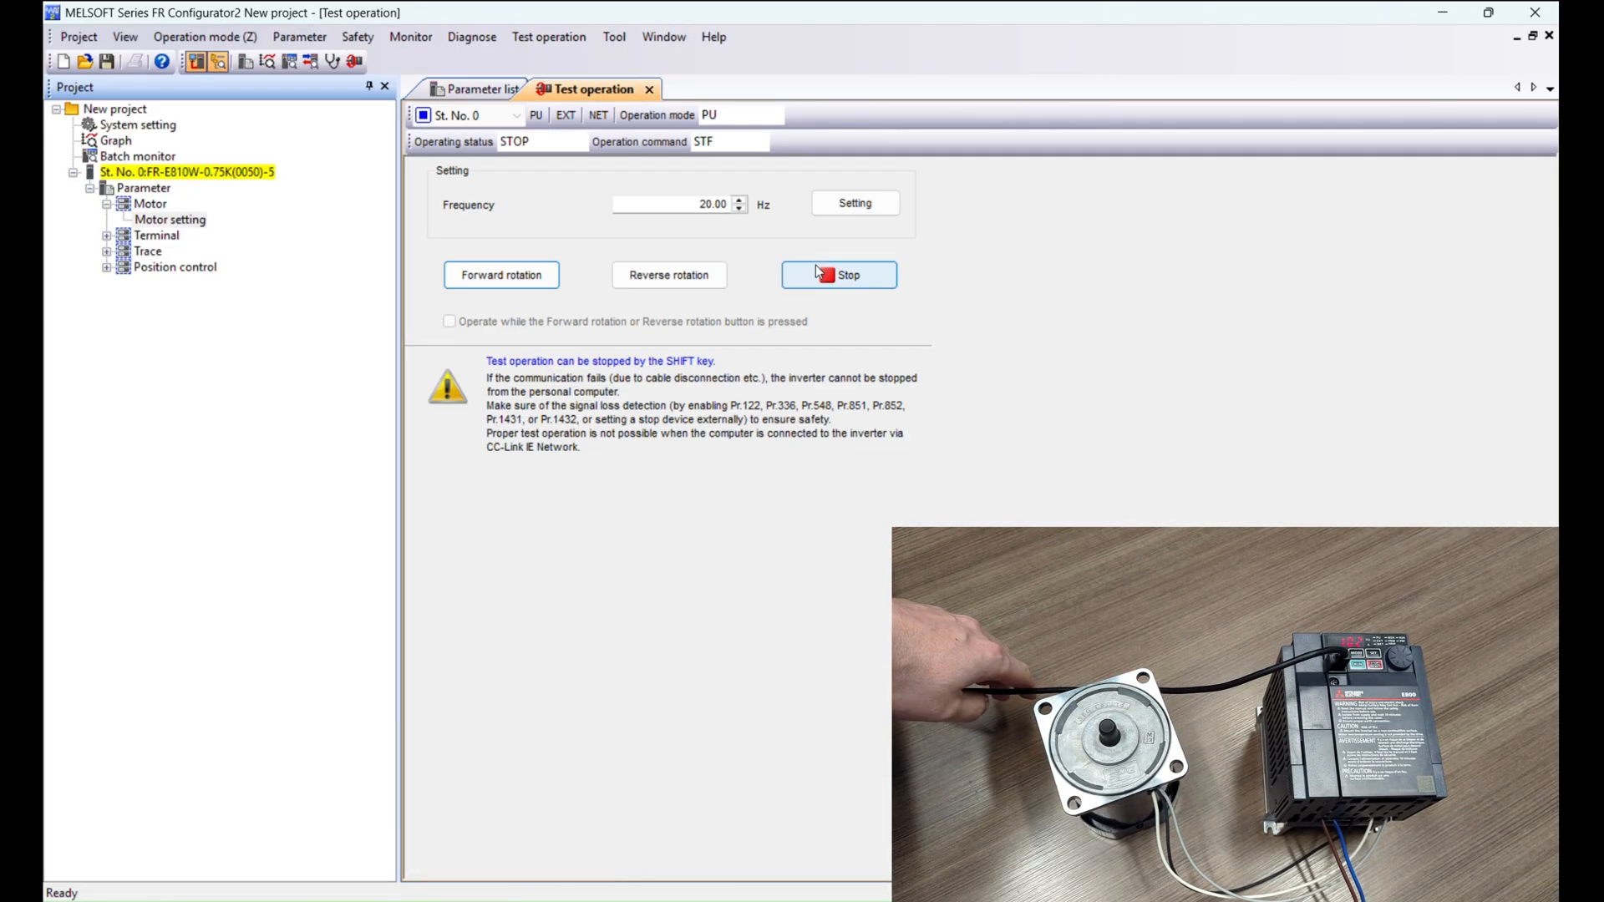
pyautogui.click(801, 277)
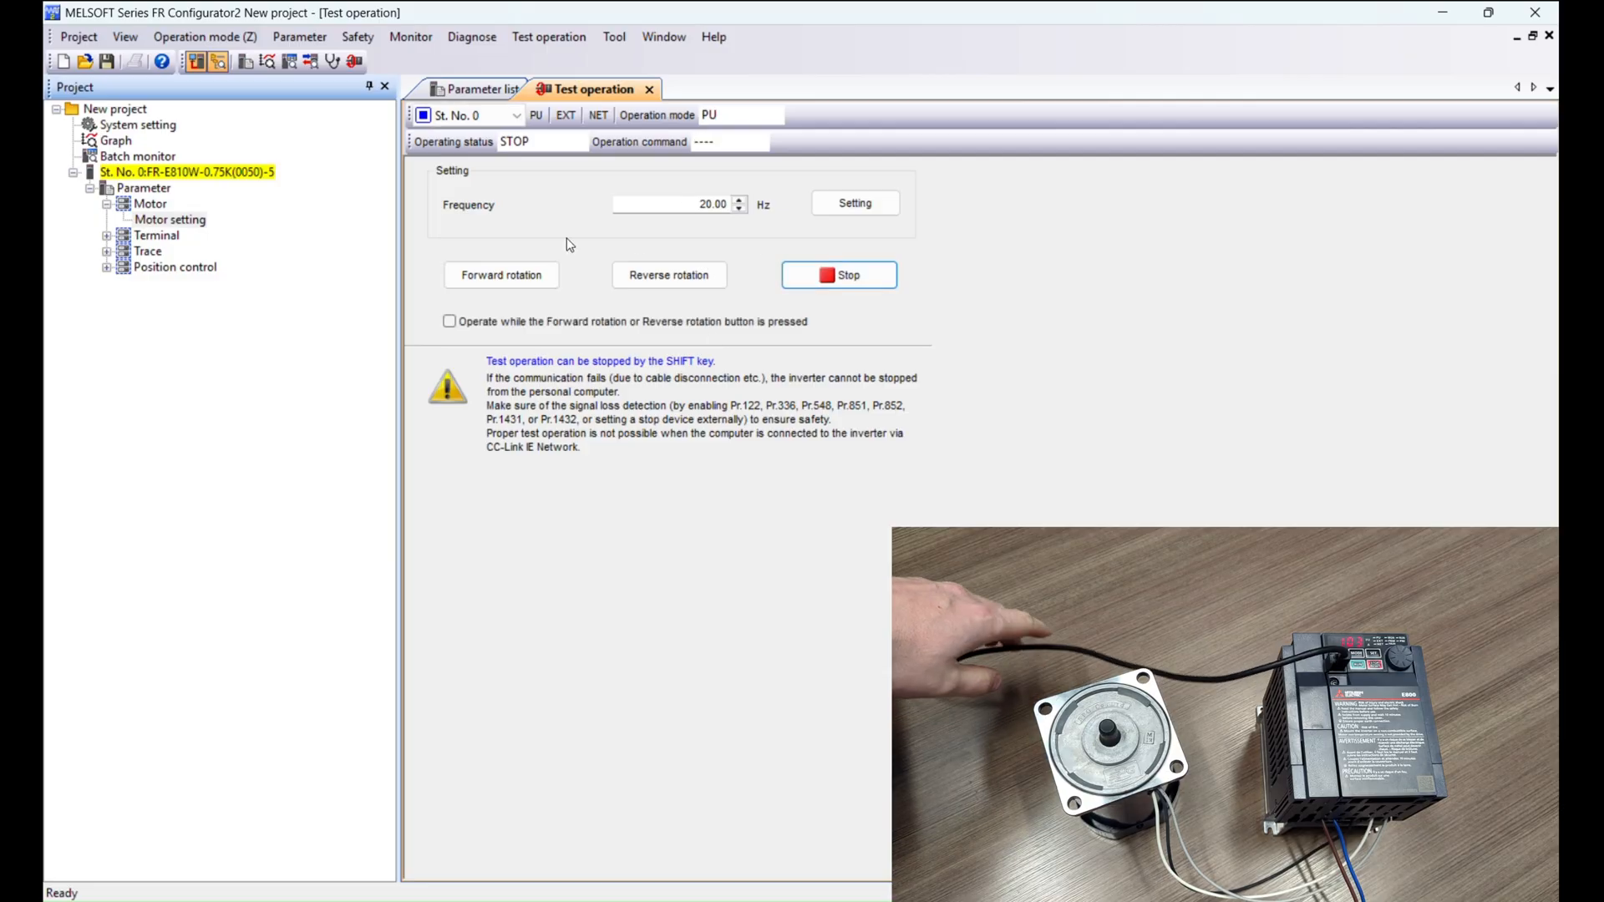
# Check the Auto tuning setting/status value of parameter 96 in the parameter list.
pyautogui.click(451, 91)
pyautogui.scroll(-4, 719, 420)
pyautogui.scroll(-10, 718, 420)
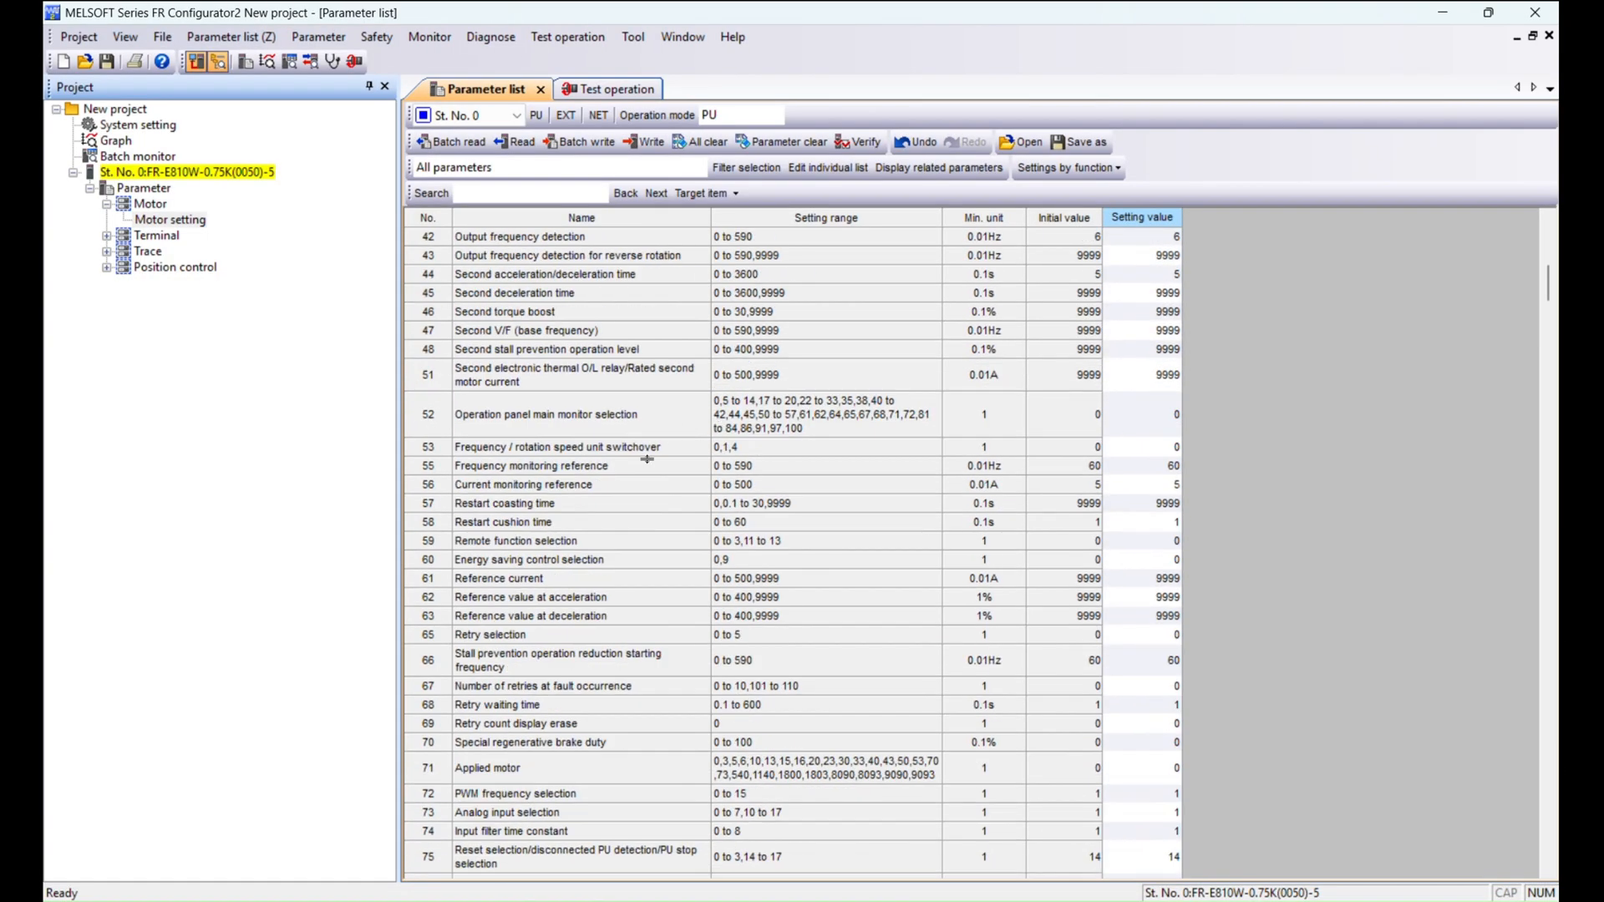
pyautogui.click(499, 720)
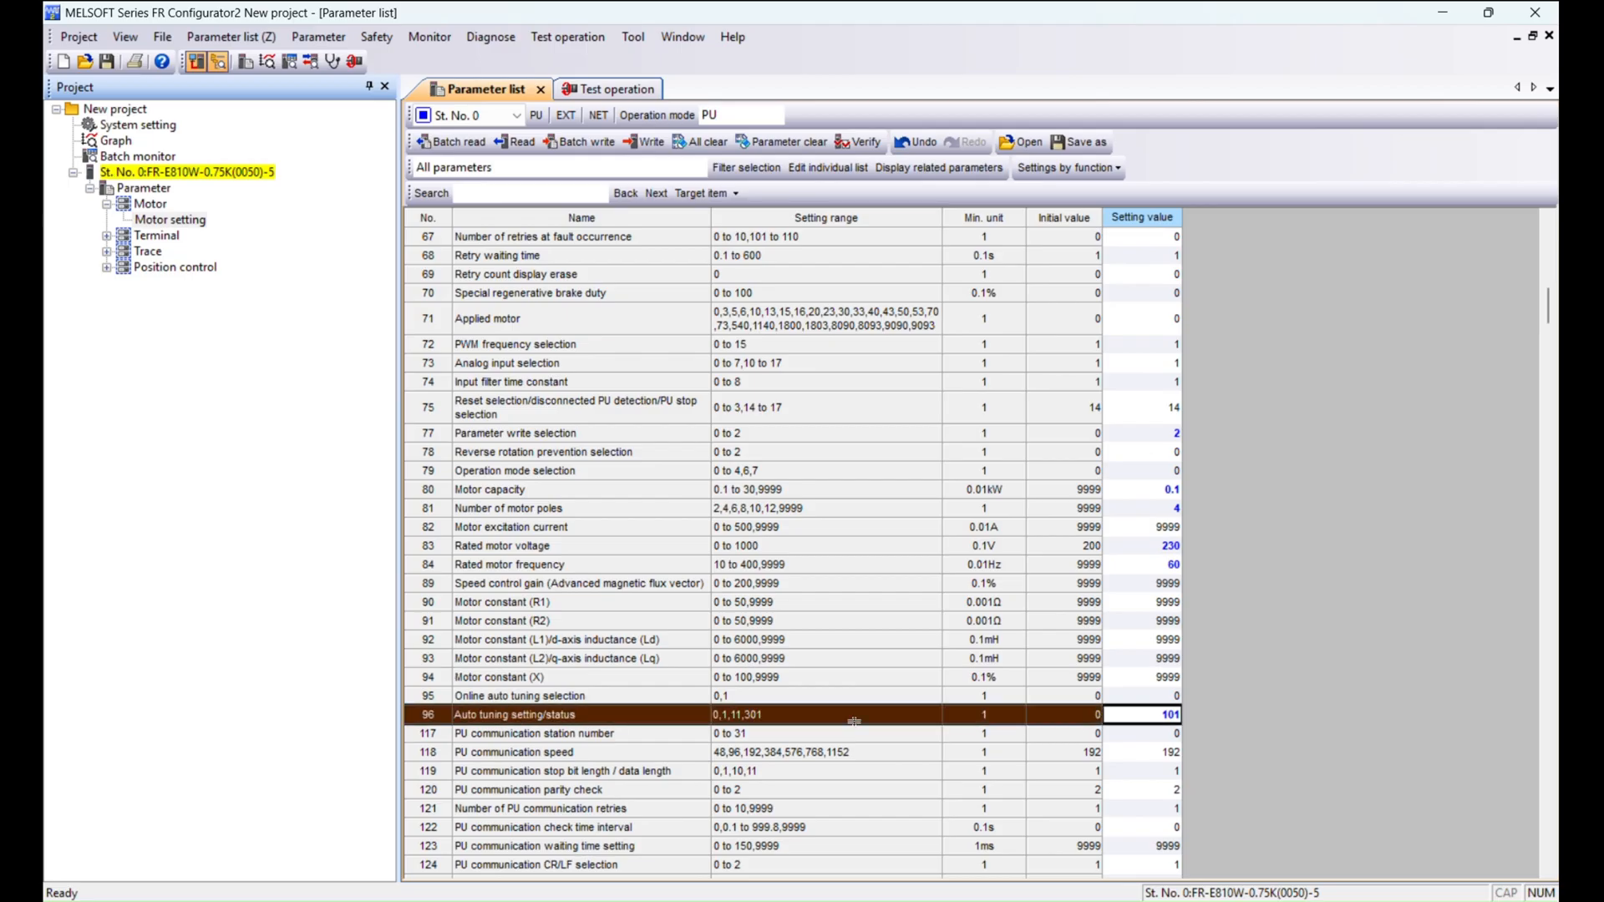
# Read parameter 96 from the inverter, then batch read all parameters to load the tuned motor constants.
pyautogui.click(518, 144)
pyautogui.click(816, 503)
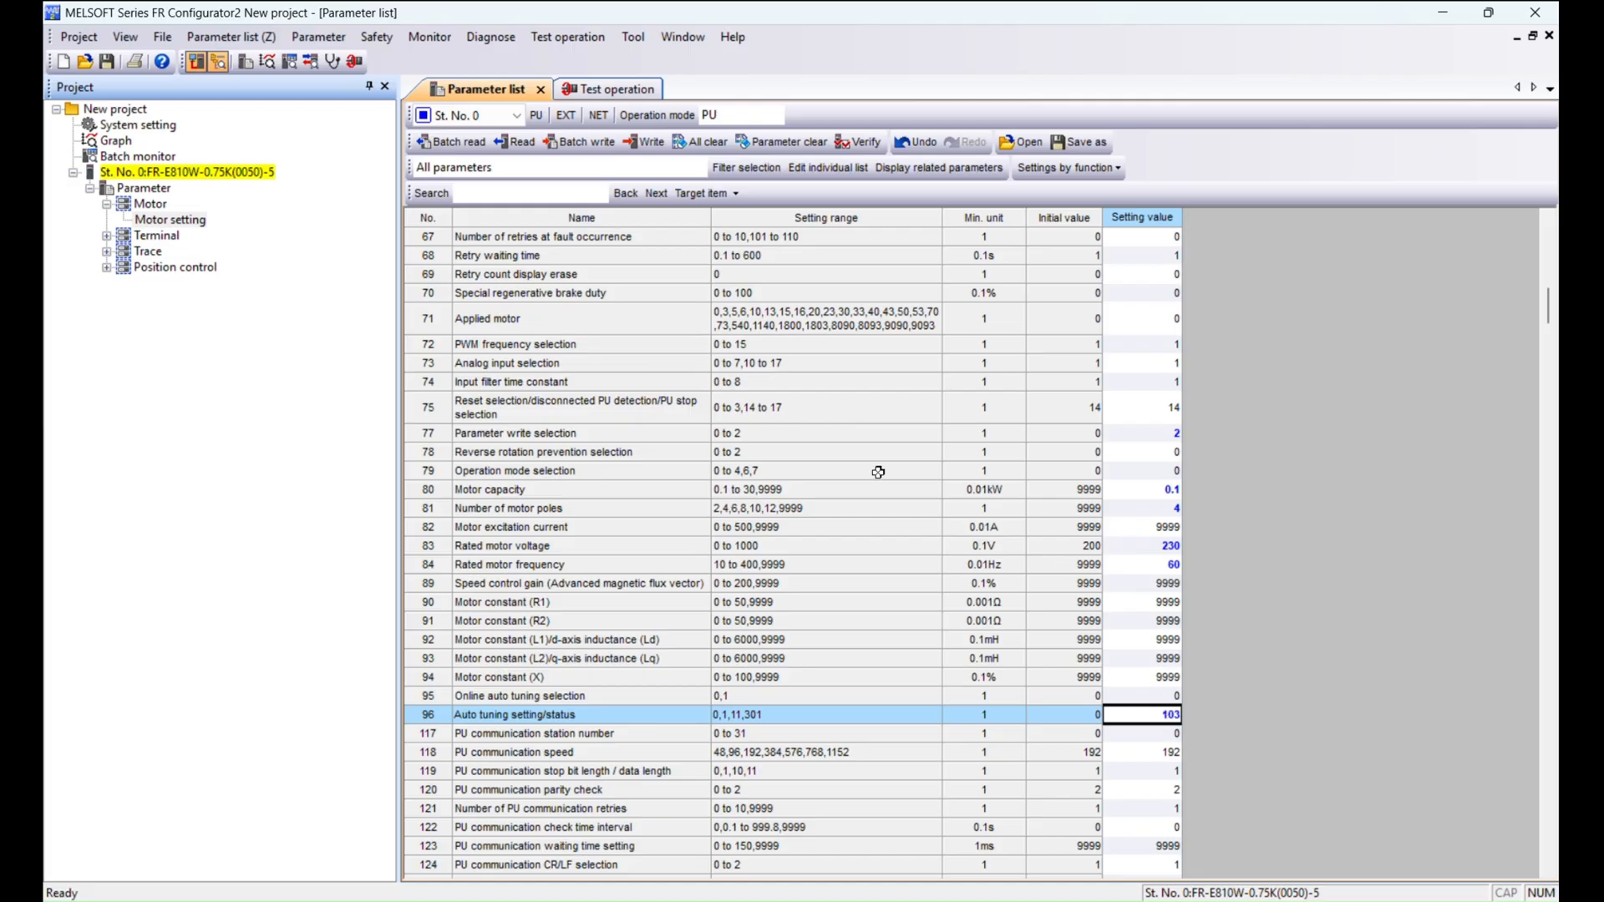
pyautogui.click(438, 147)
pyautogui.click(837, 510)
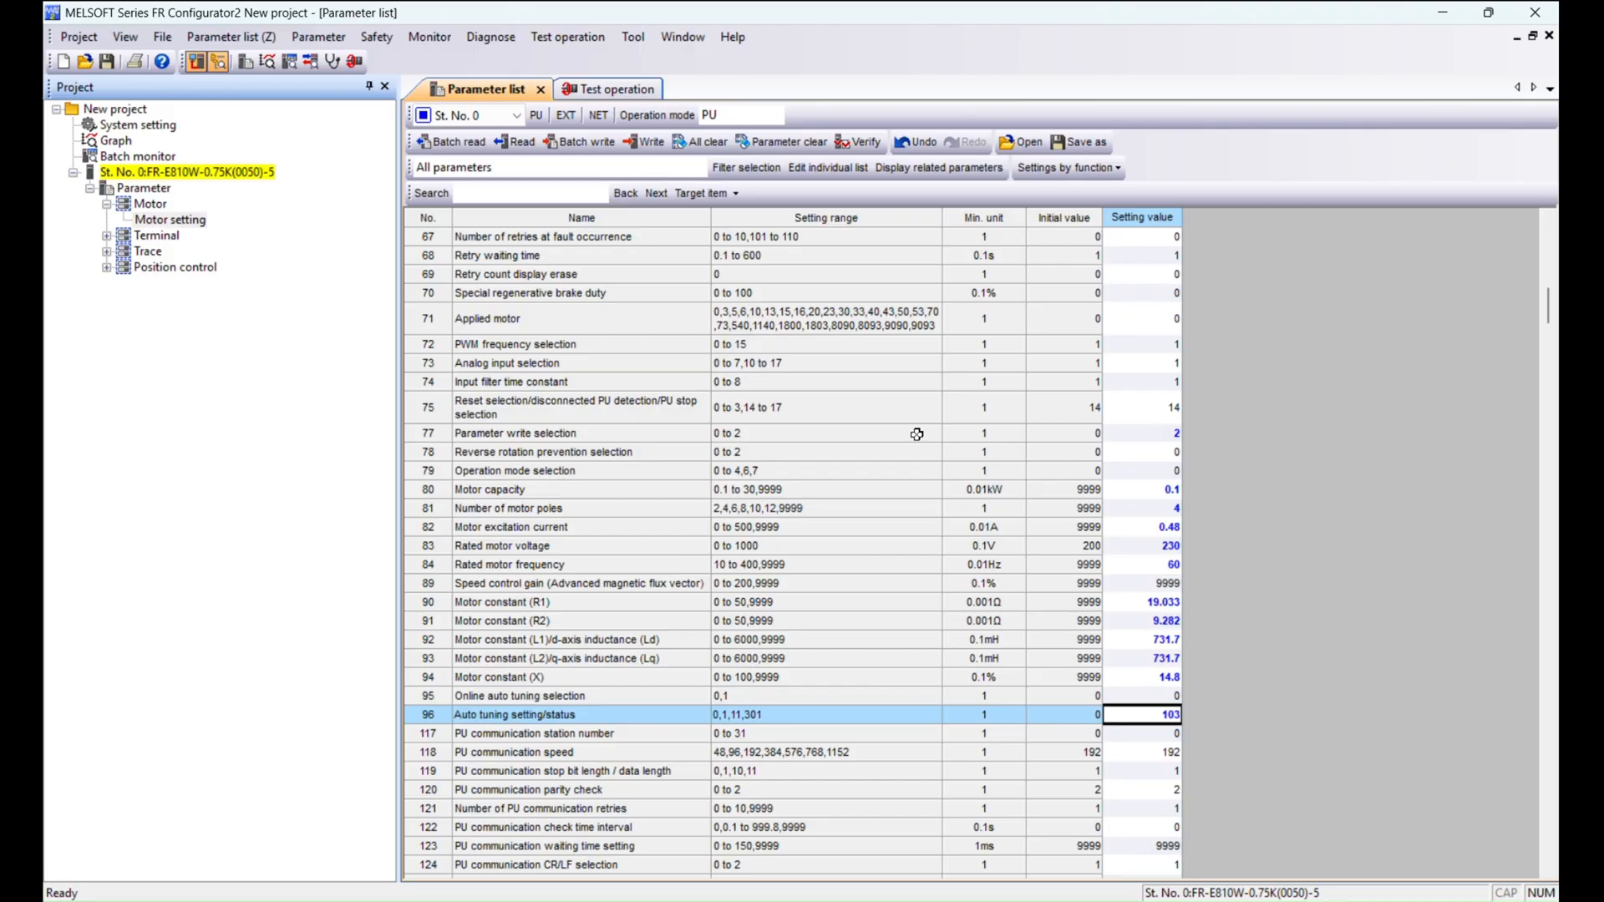
# Set the test operation frequency to 40 Hz, run forward rotation, and stop it.
pyautogui.click(642, 87)
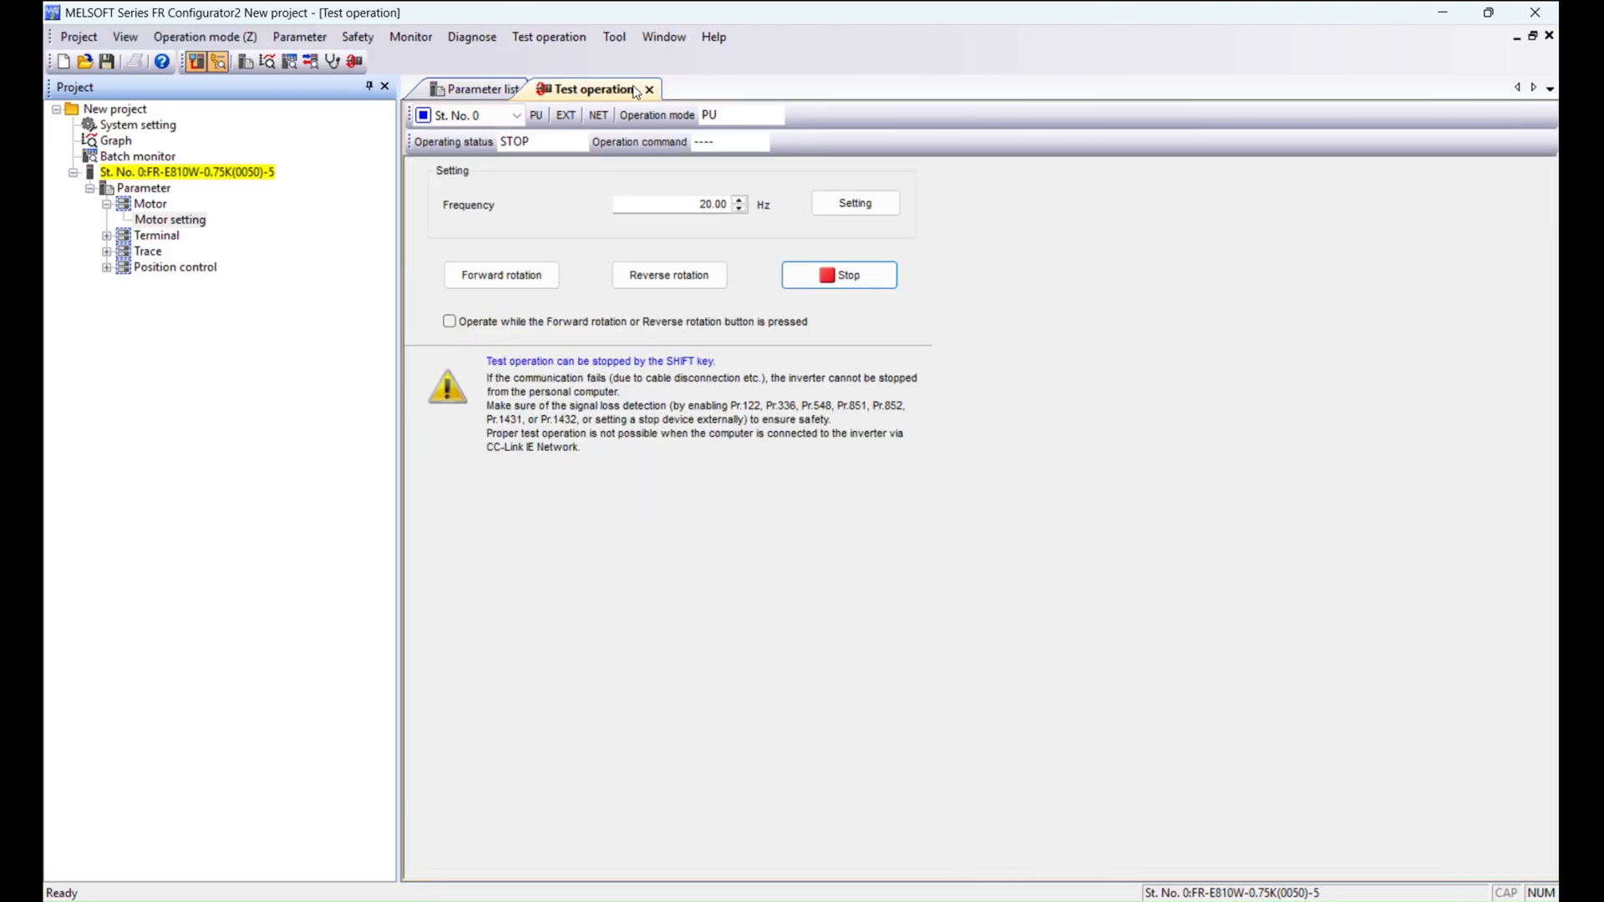
pyautogui.doubleClick(692, 208)
pyautogui.write('40')
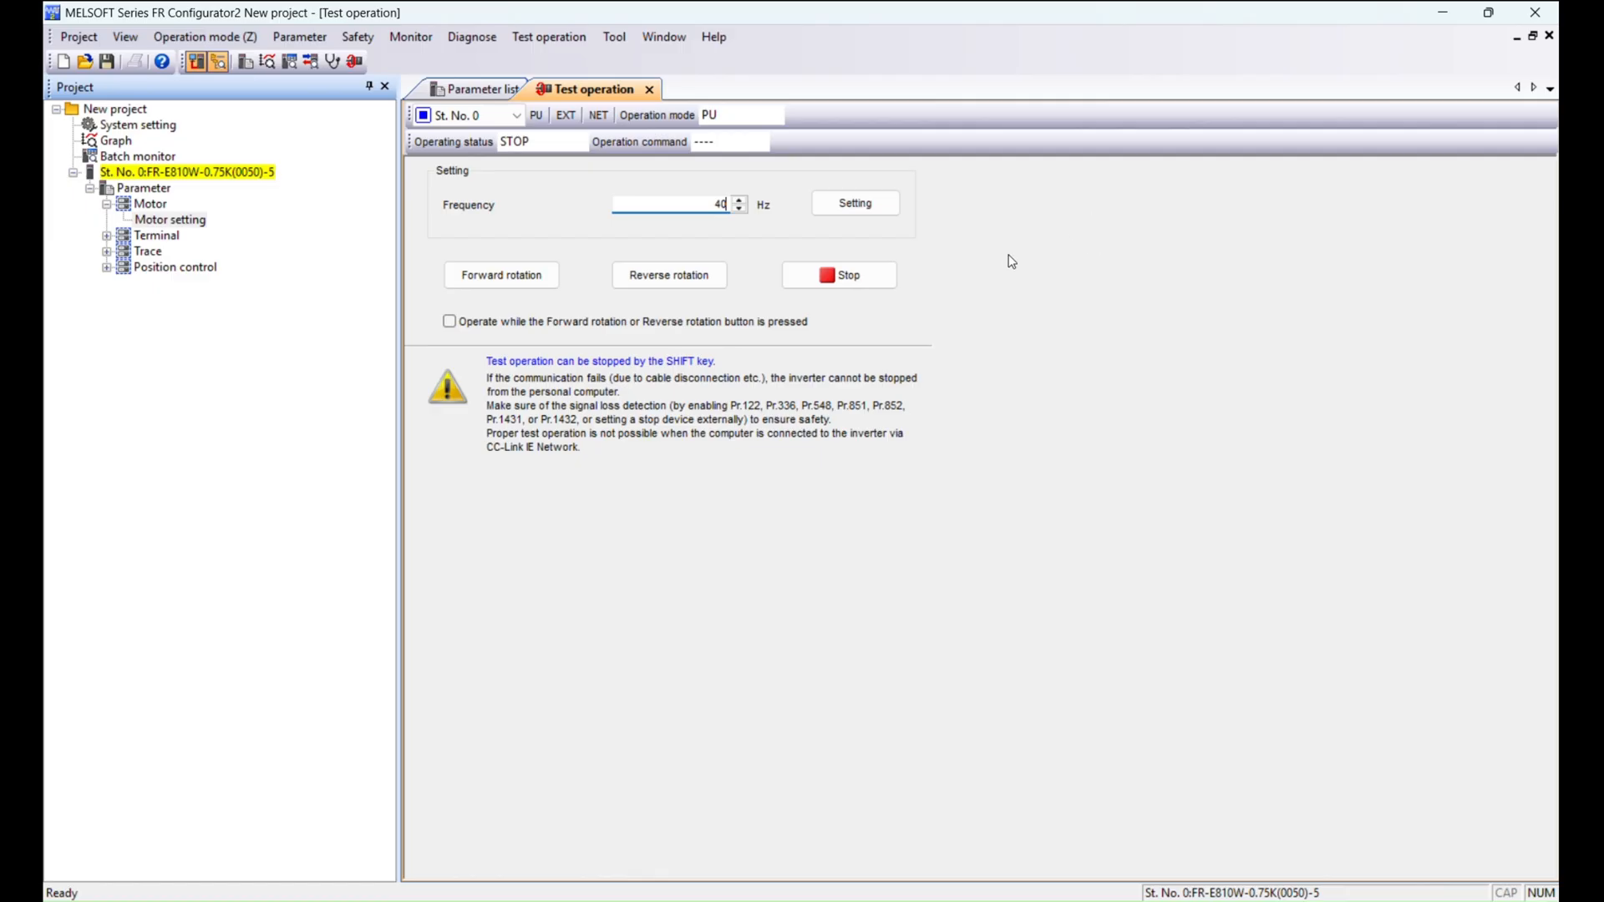
pyautogui.click(538, 278)
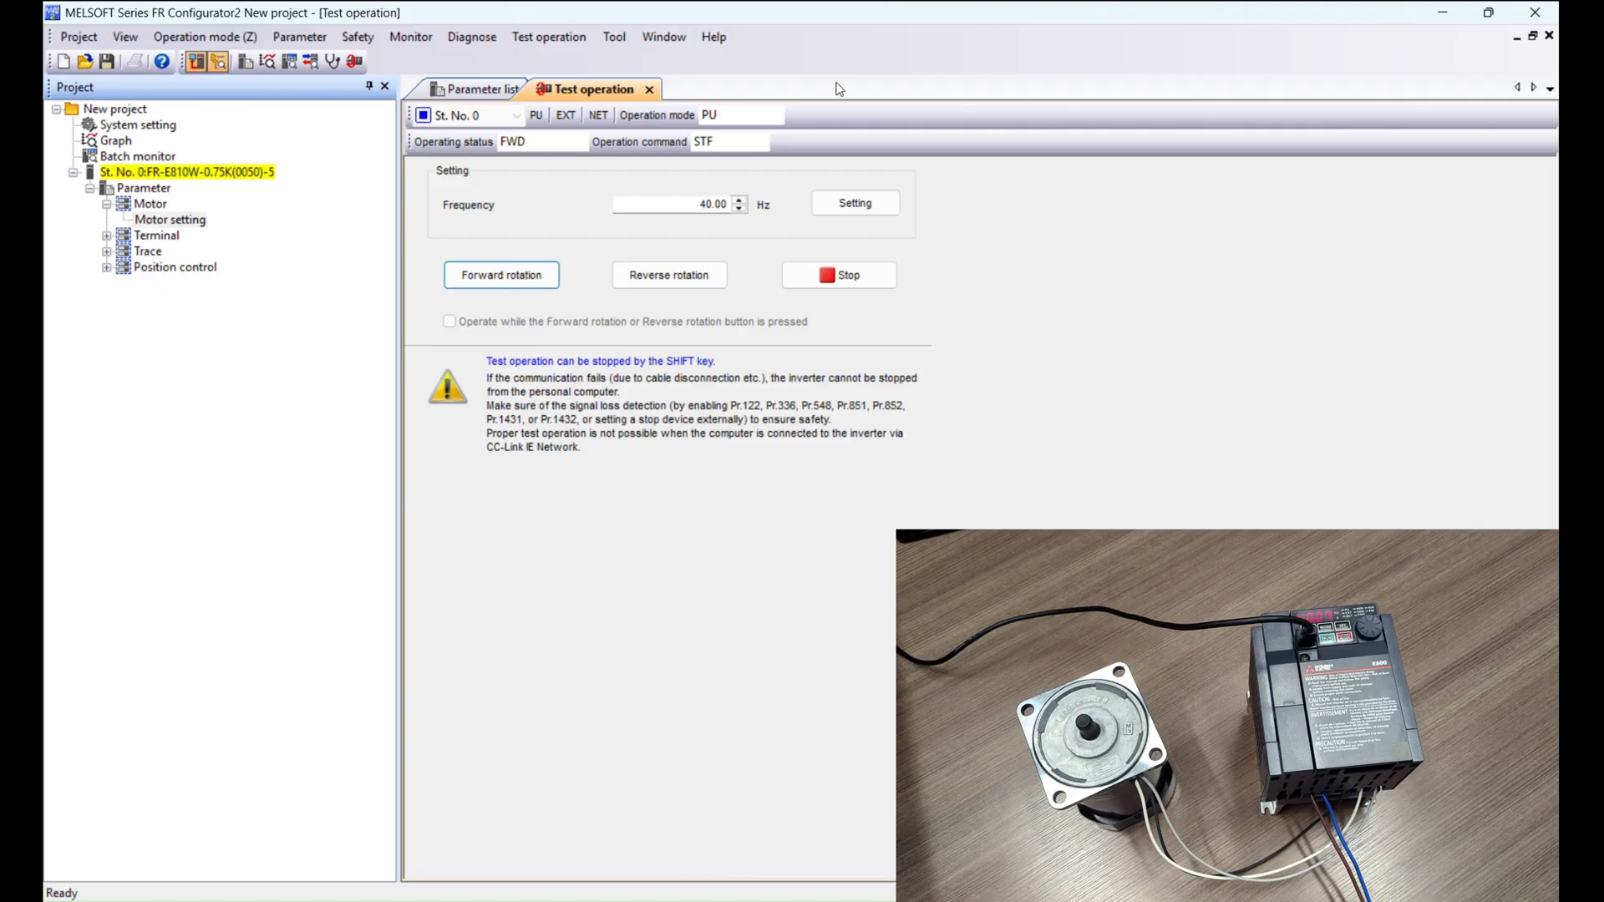
pyautogui.click(869, 274)
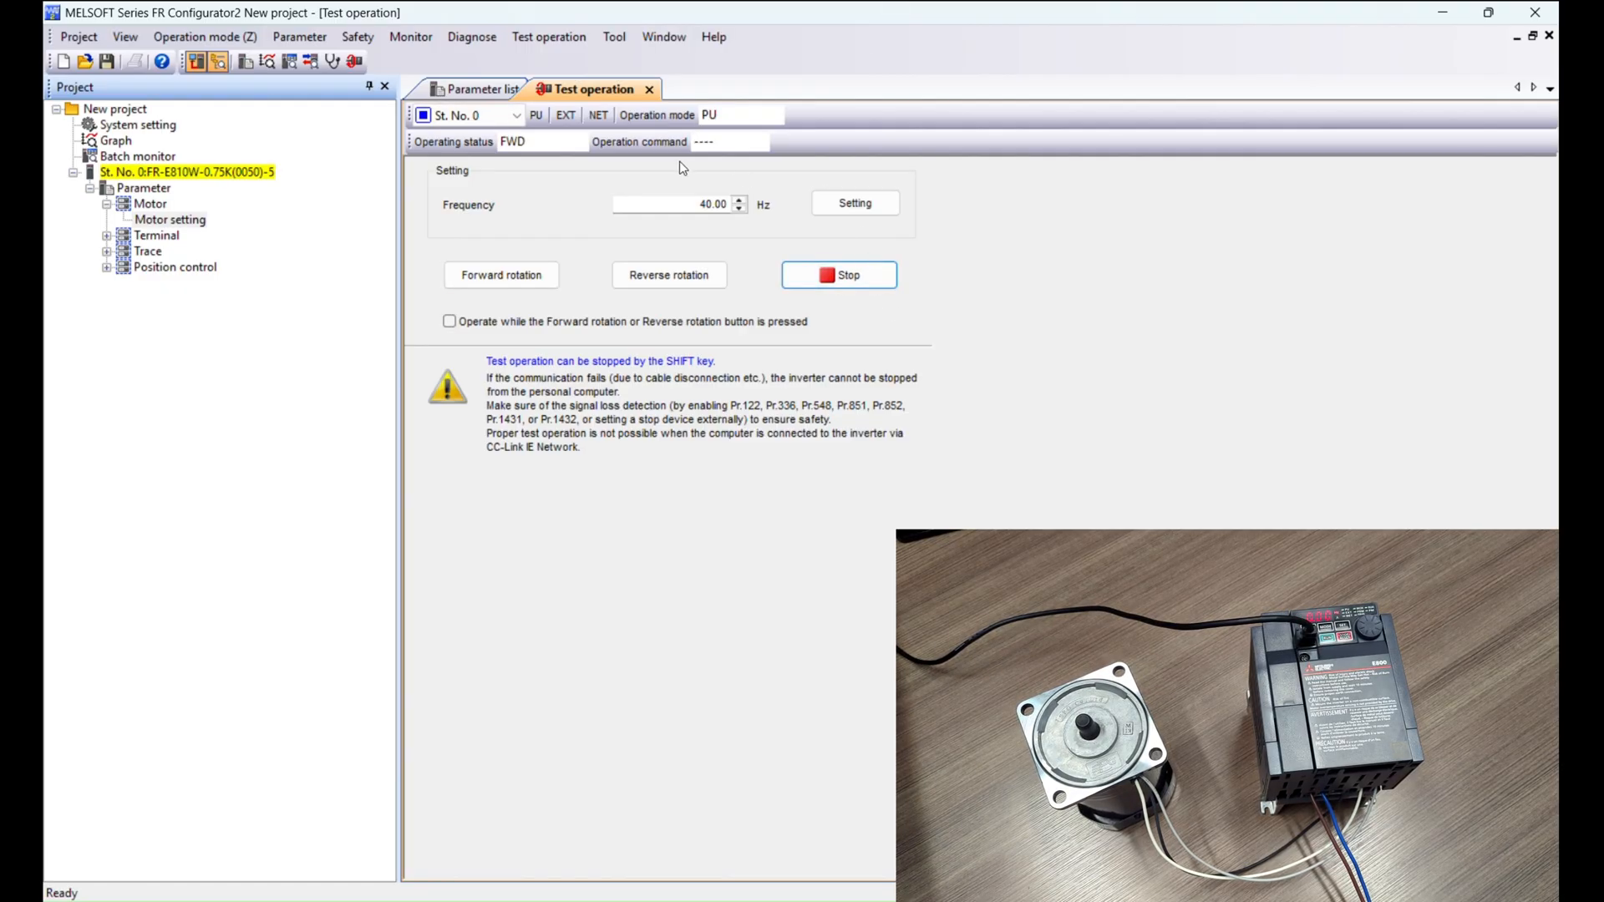
# Set parameter 72, PWM frequency selection, to 15 and write it to the inverter.
pyautogui.click(520, 90)
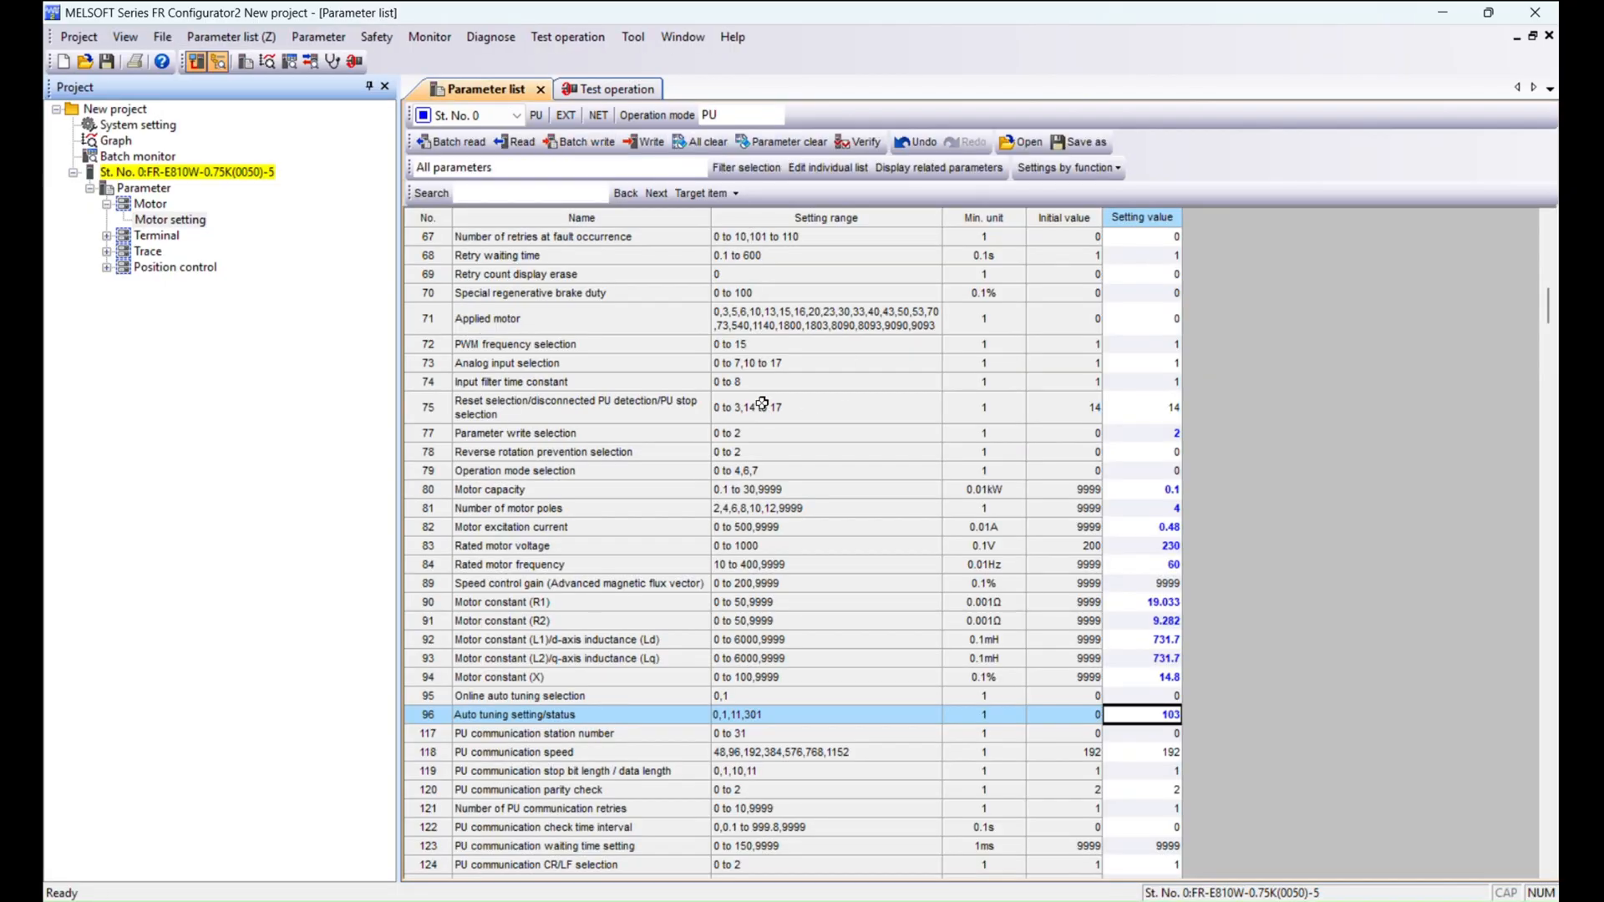
pyautogui.click(593, 415)
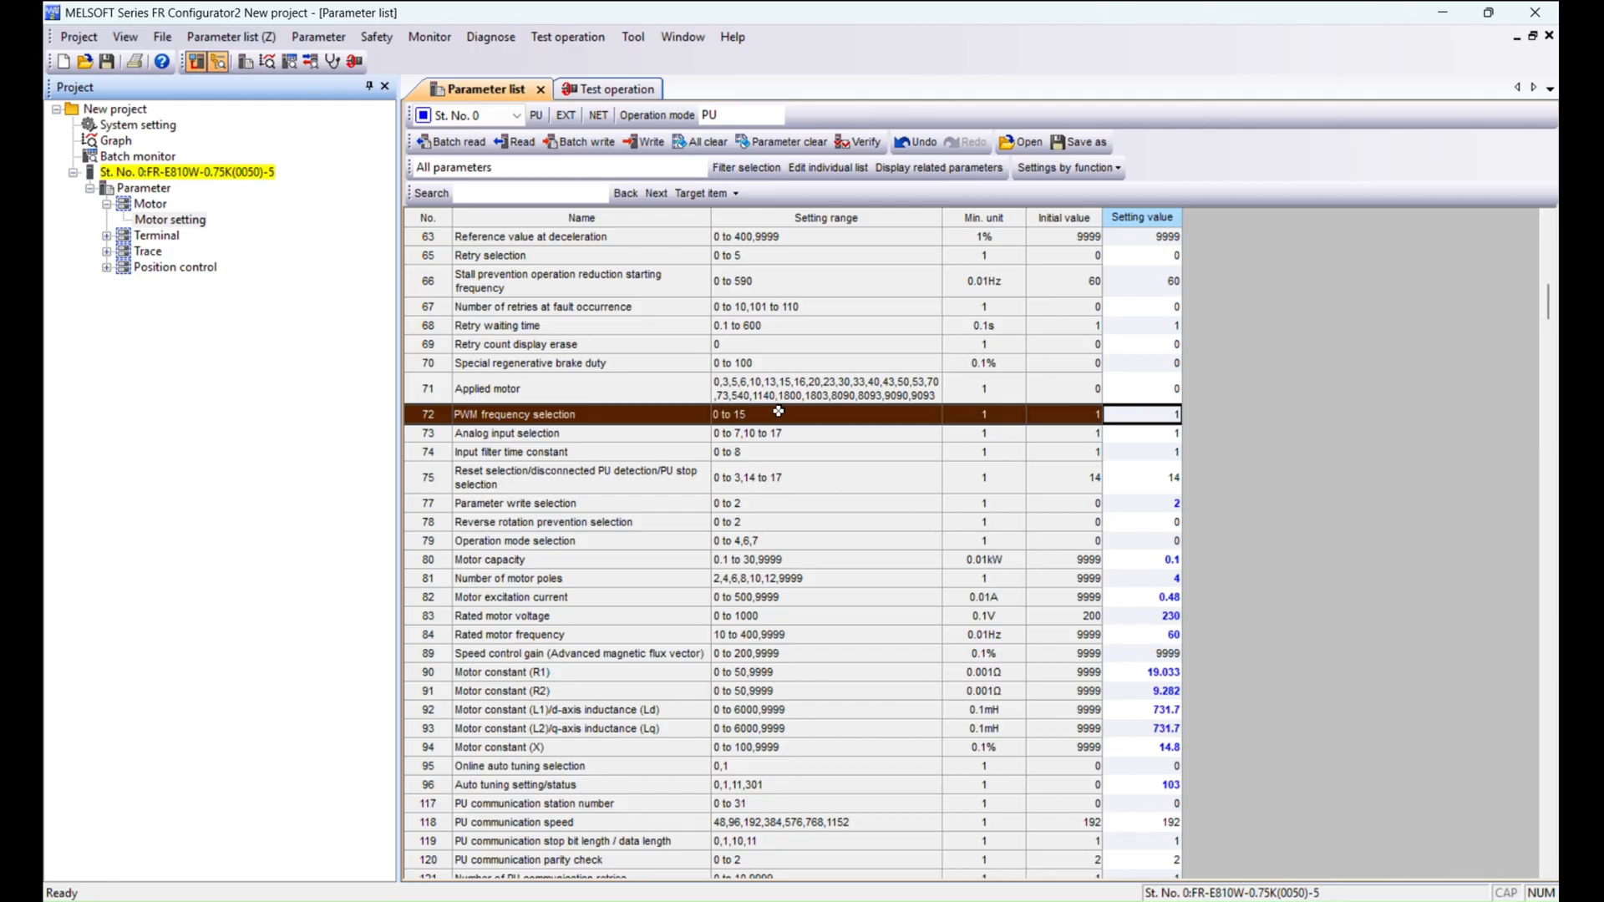
pyautogui.write('15')
pyautogui.press('Return')
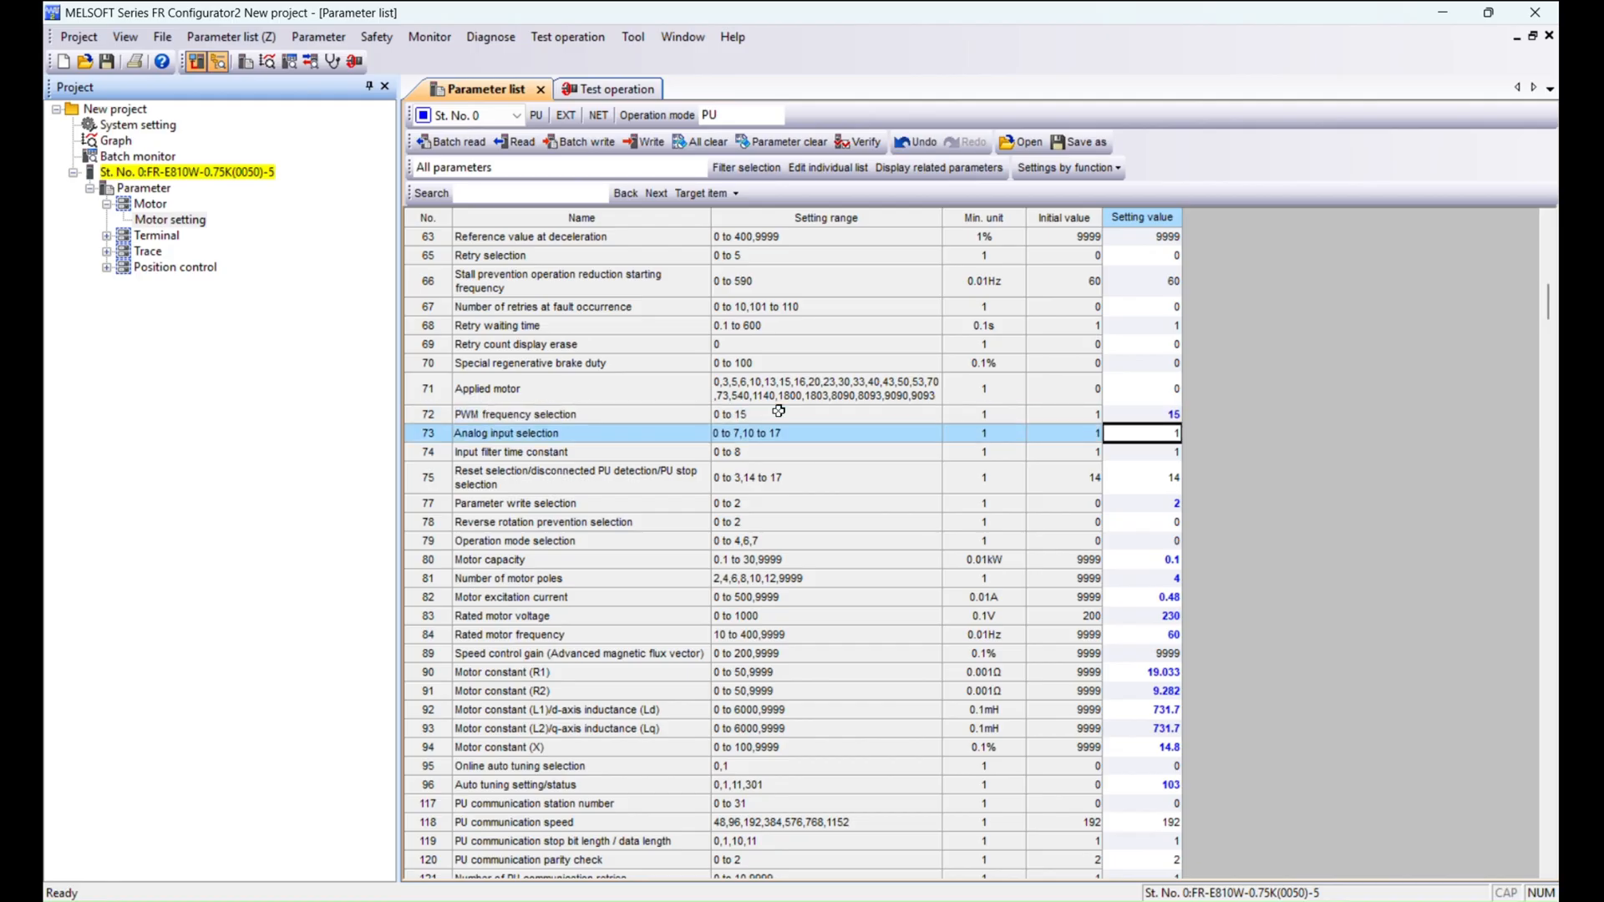
pyautogui.click(764, 412)
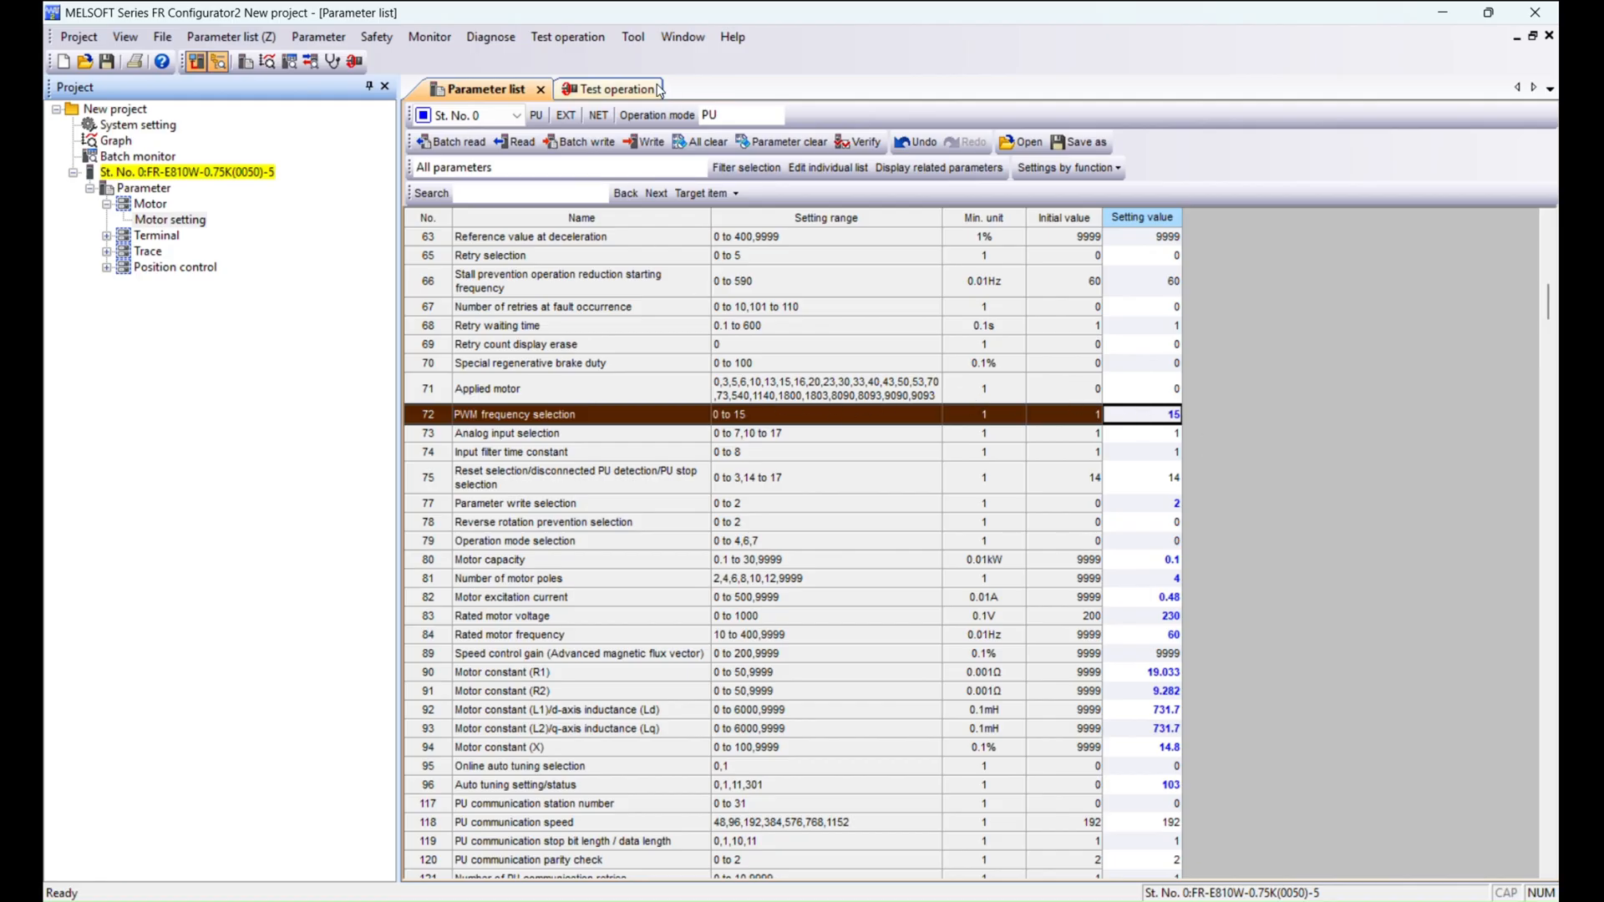
pyautogui.click(644, 141)
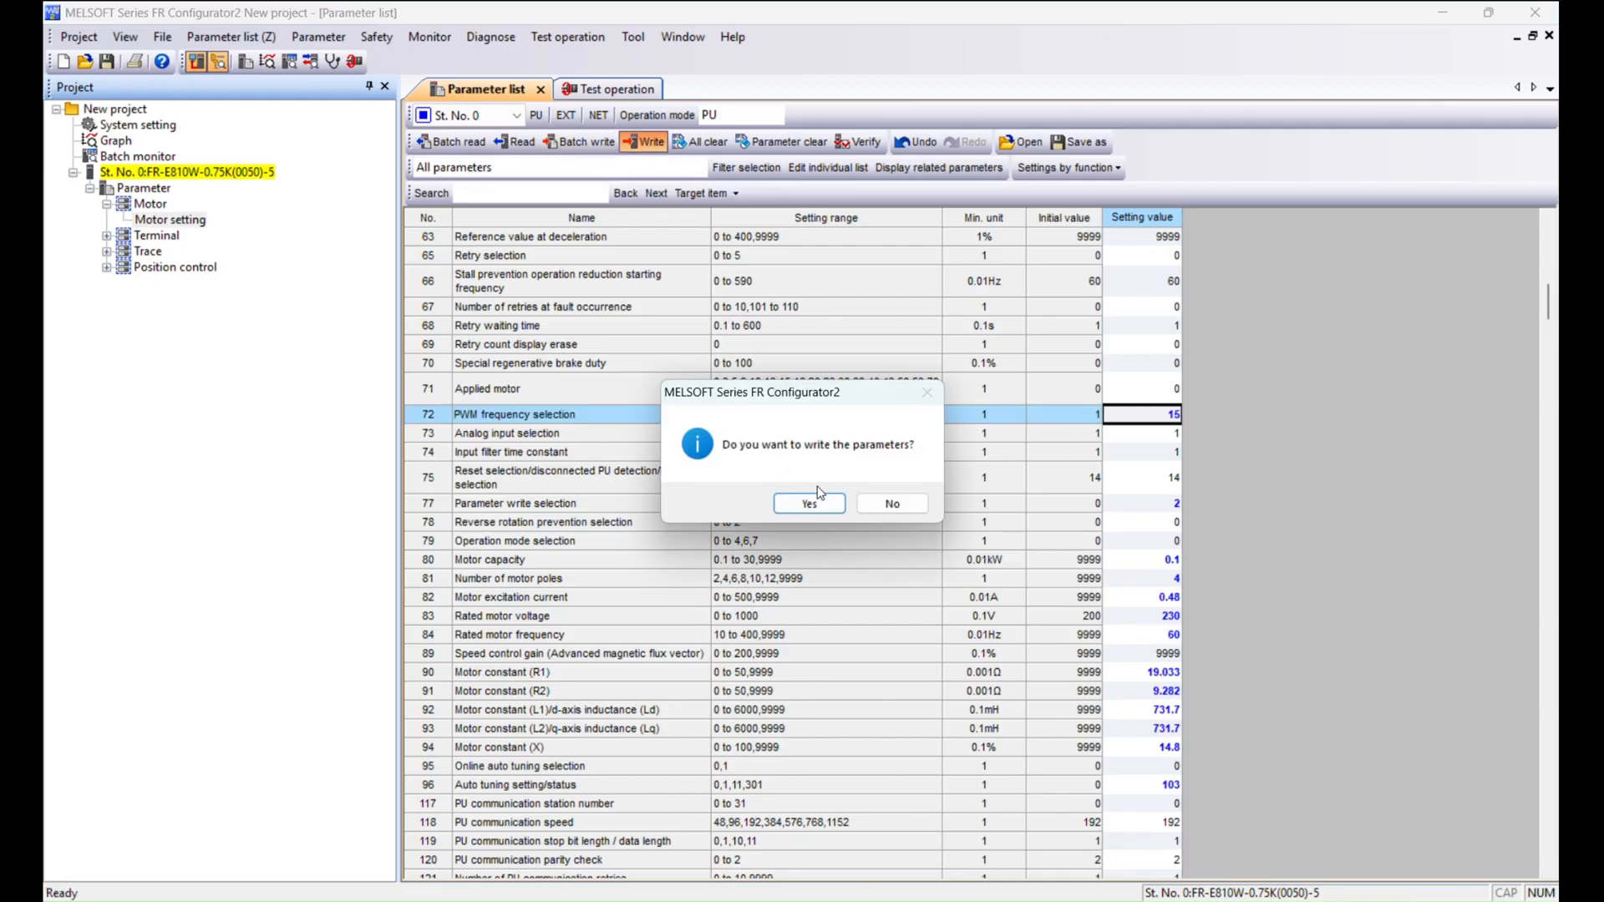
pyautogui.click(817, 499)
# Run forward rotation in test operation again, stop it, and return to the parameter list.
pyautogui.click(593, 88)
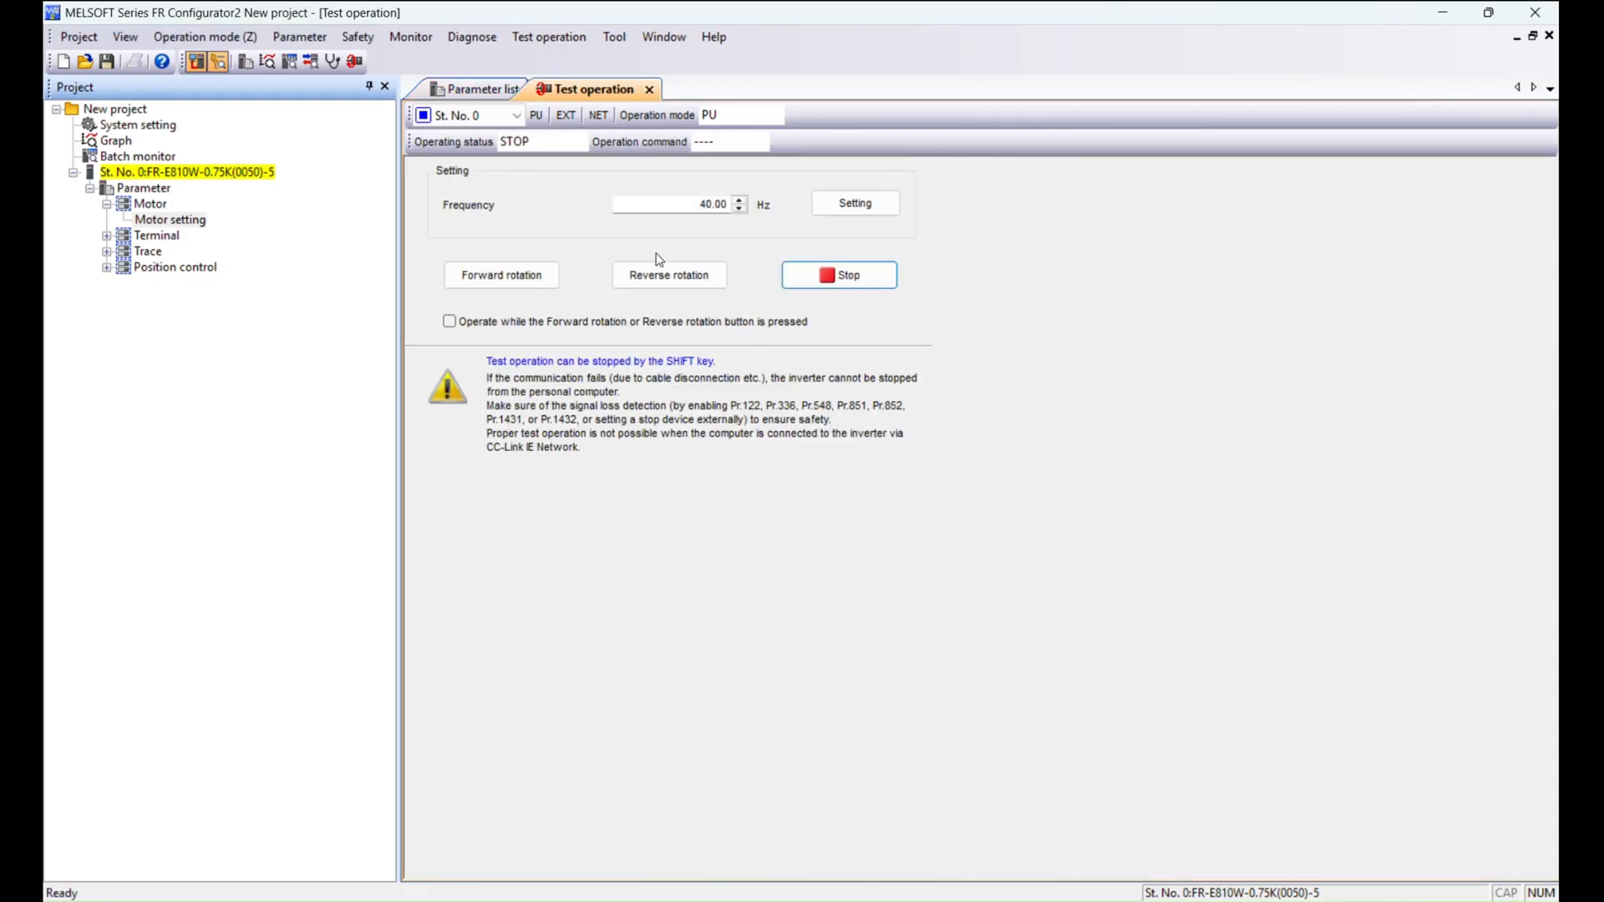
pyautogui.click(536, 280)
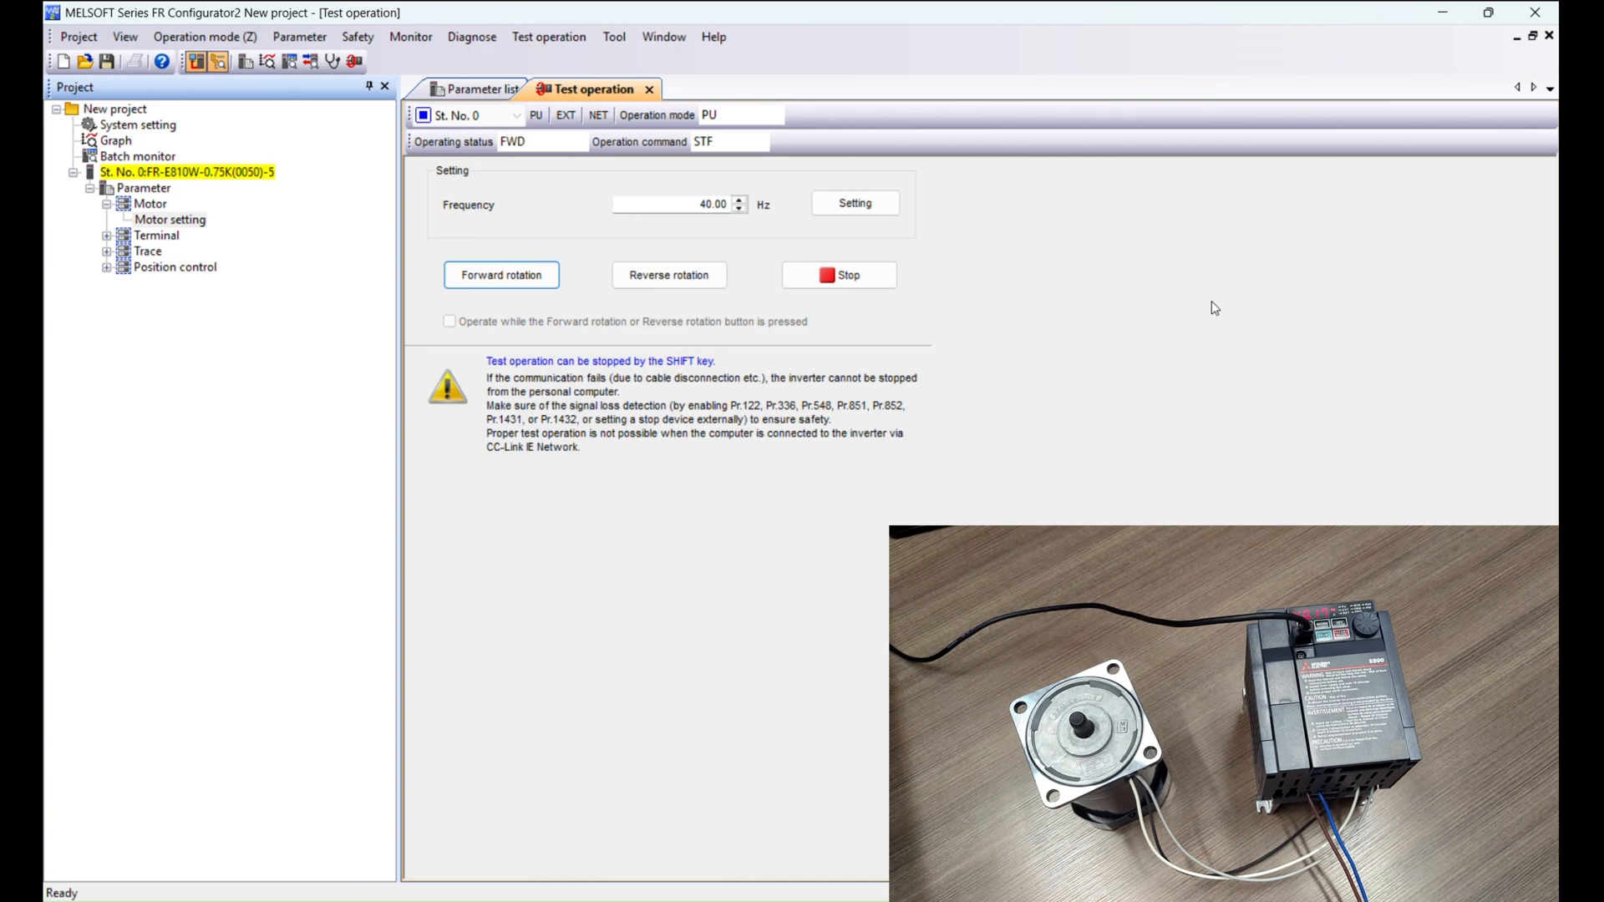
pyautogui.click(821, 274)
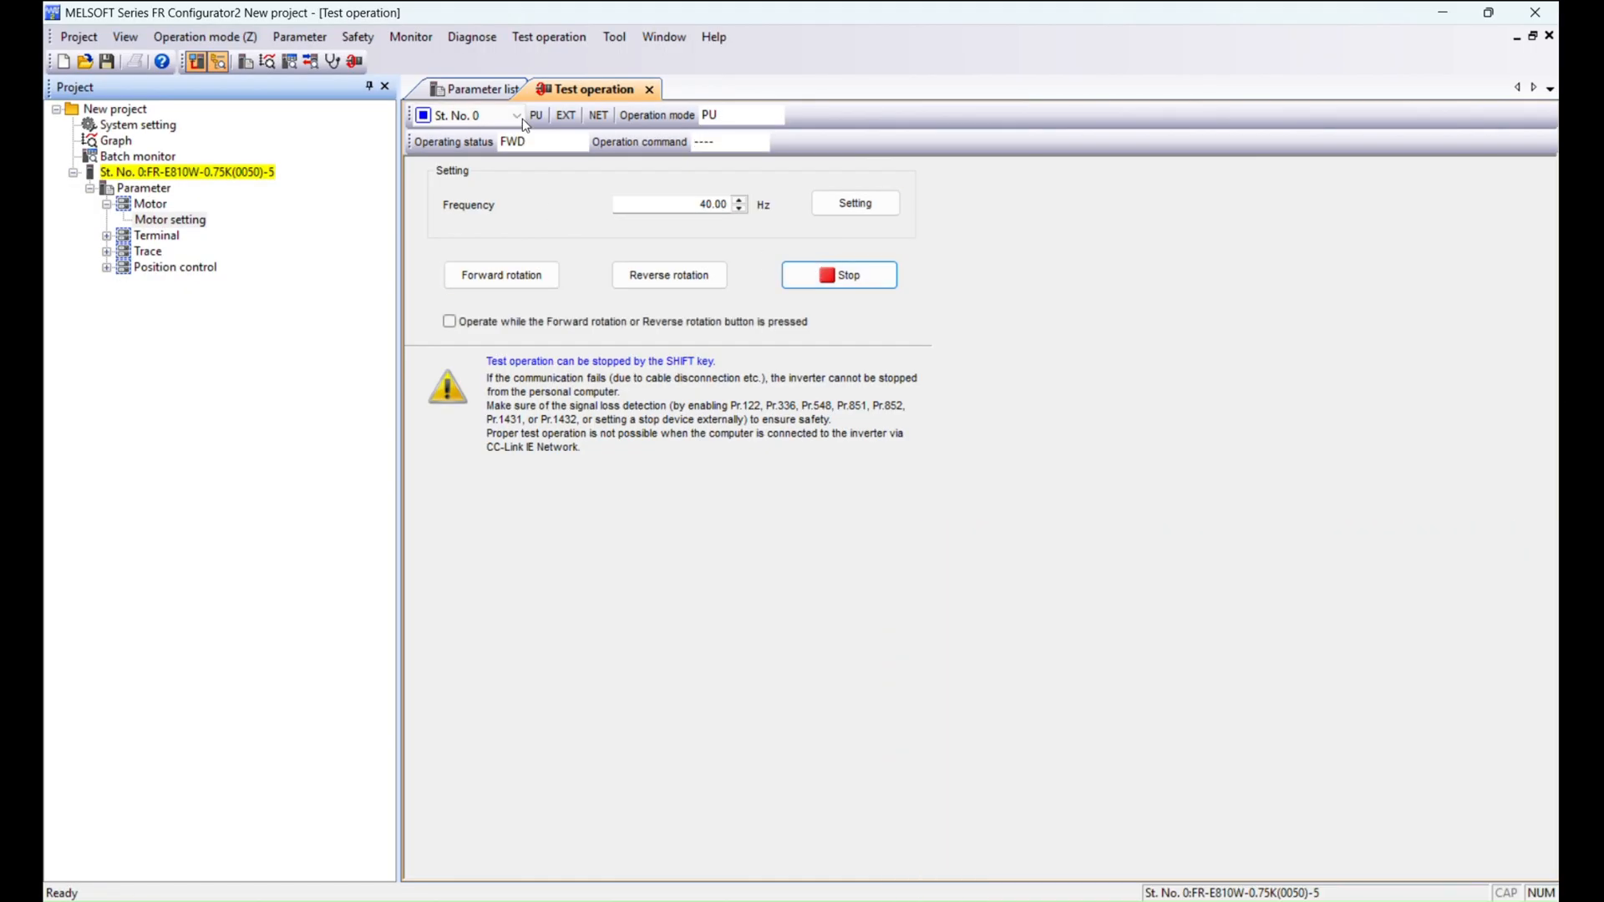
pyautogui.click(474, 90)
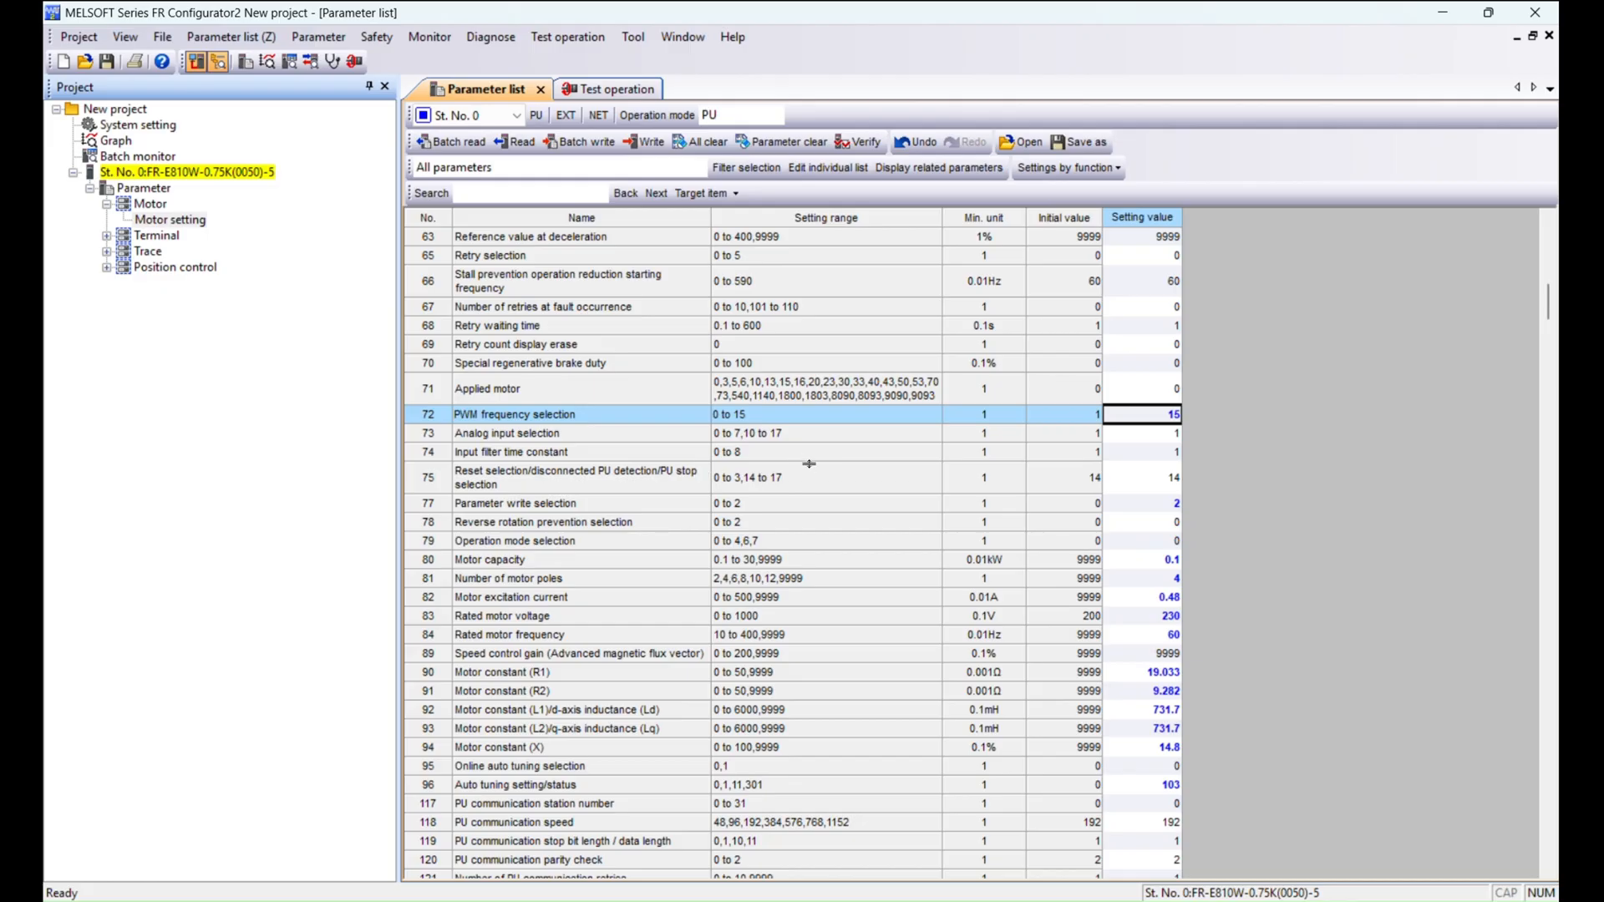